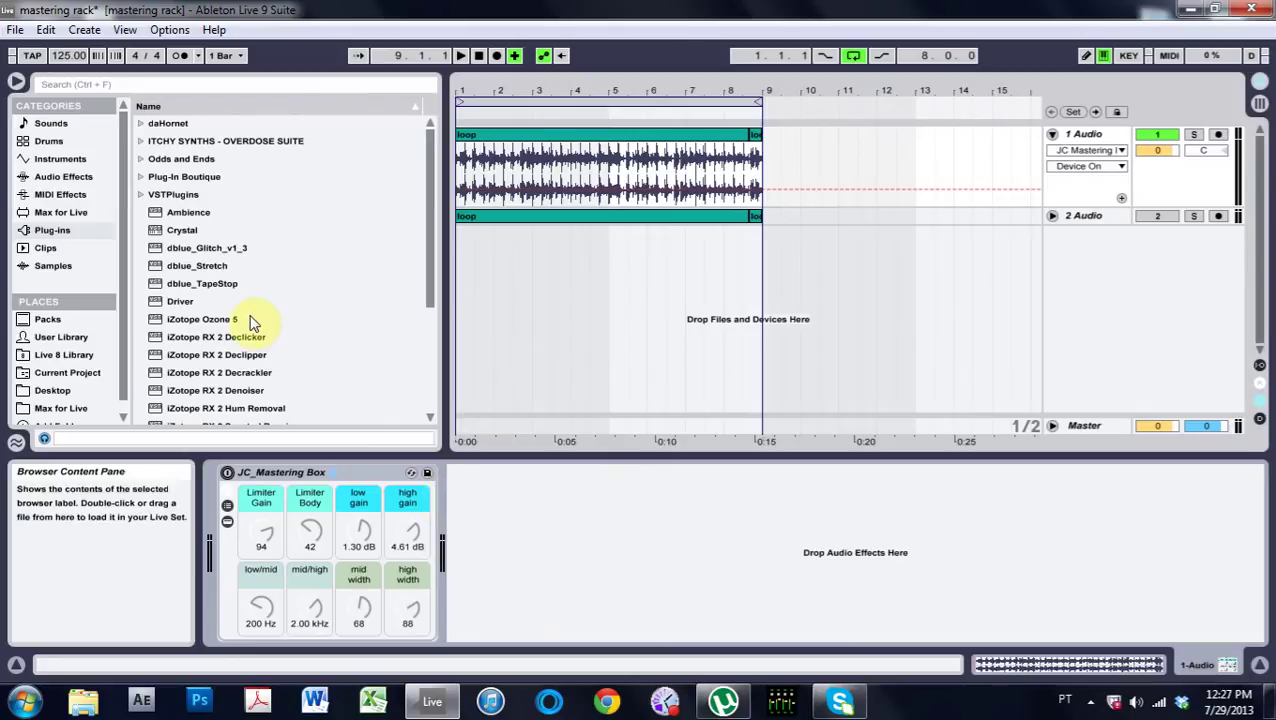
pyautogui.click(142, 159)
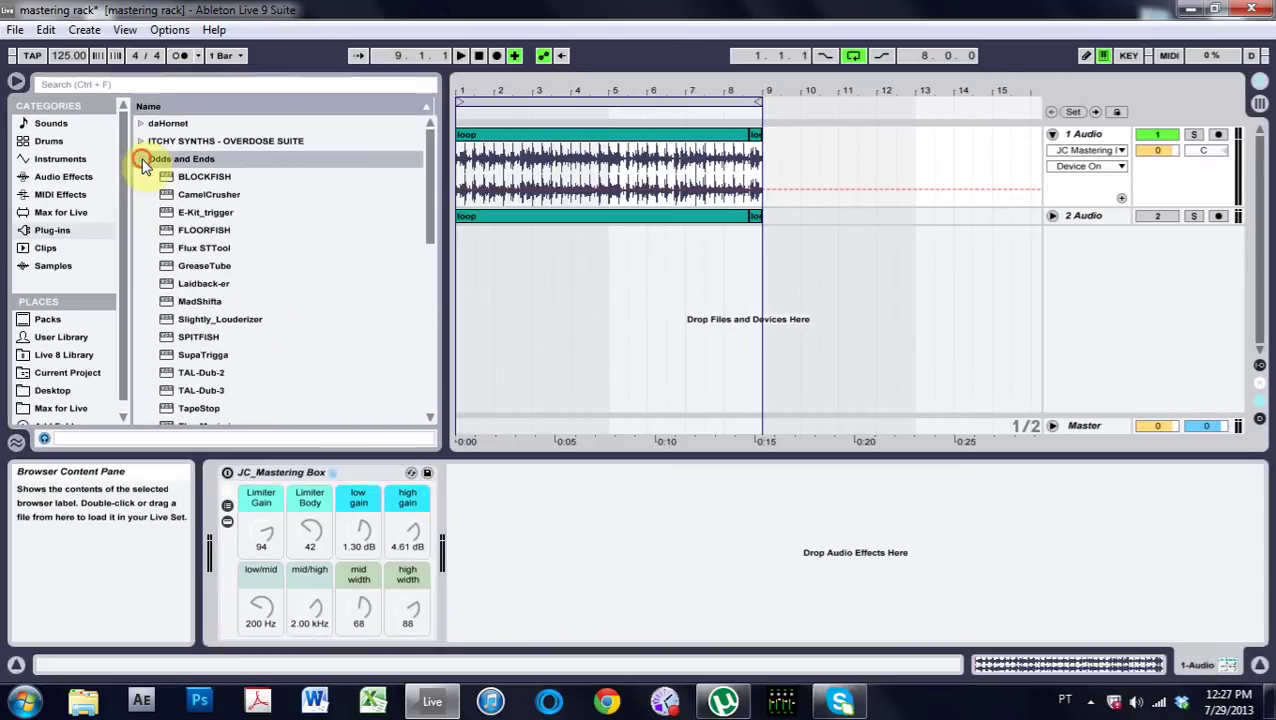
pyautogui.scroll(-3, 429, 164)
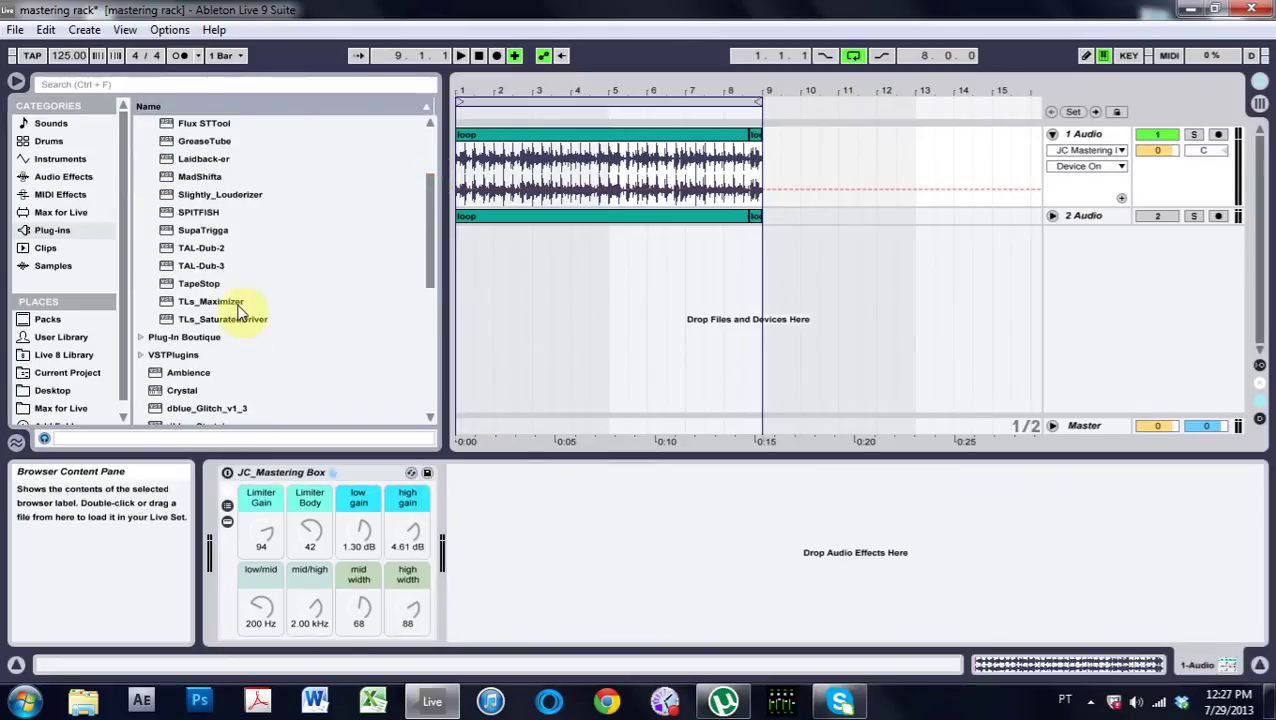
pyautogui.click(182, 302)
pyautogui.moveTo(182, 305); pyautogui.dragTo(476, 535)
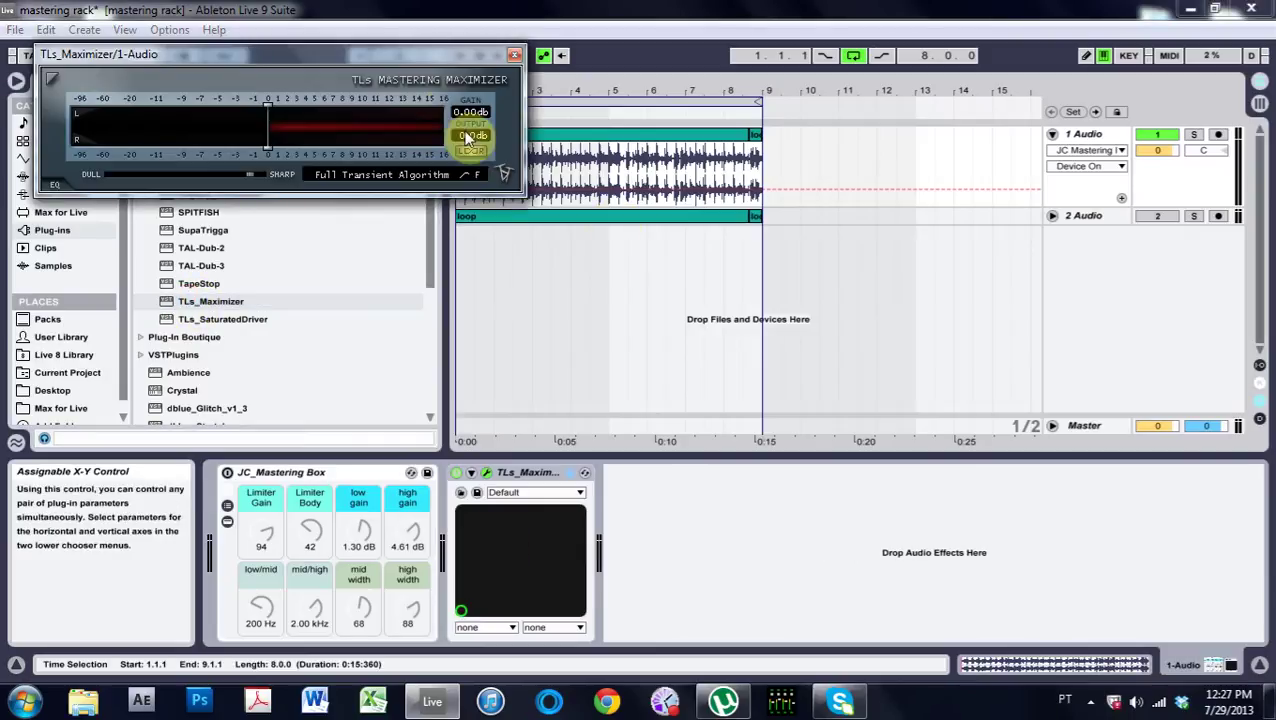
pyautogui.moveTo(395, 63); pyautogui.dragTo(808, 319)
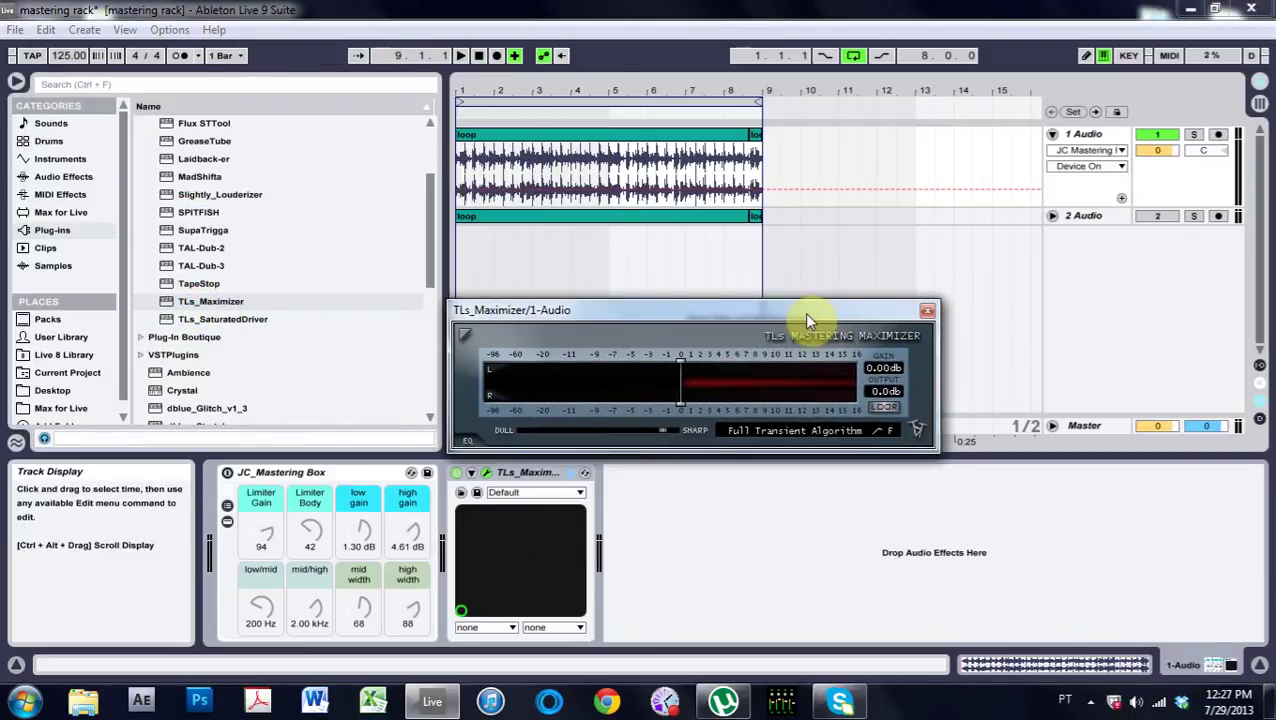
pyautogui.click(927, 310)
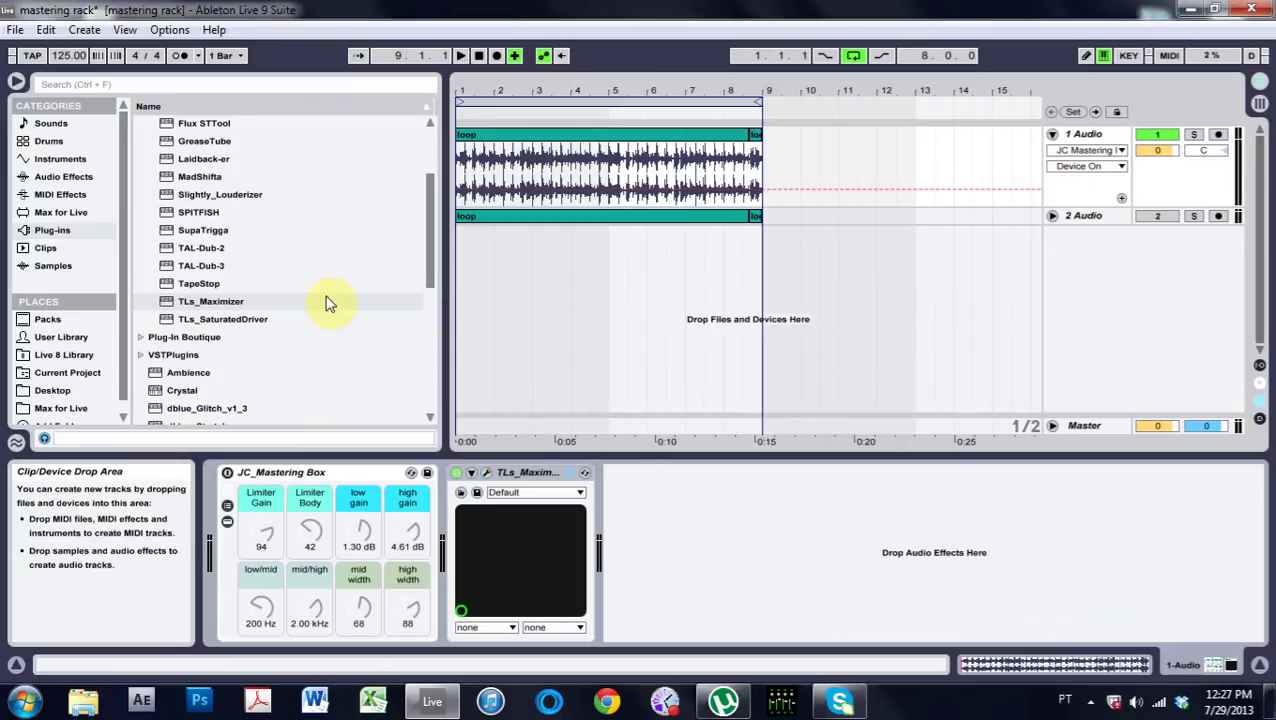
pyautogui.moveTo(188, 123); pyautogui.dragTo(797, 580)
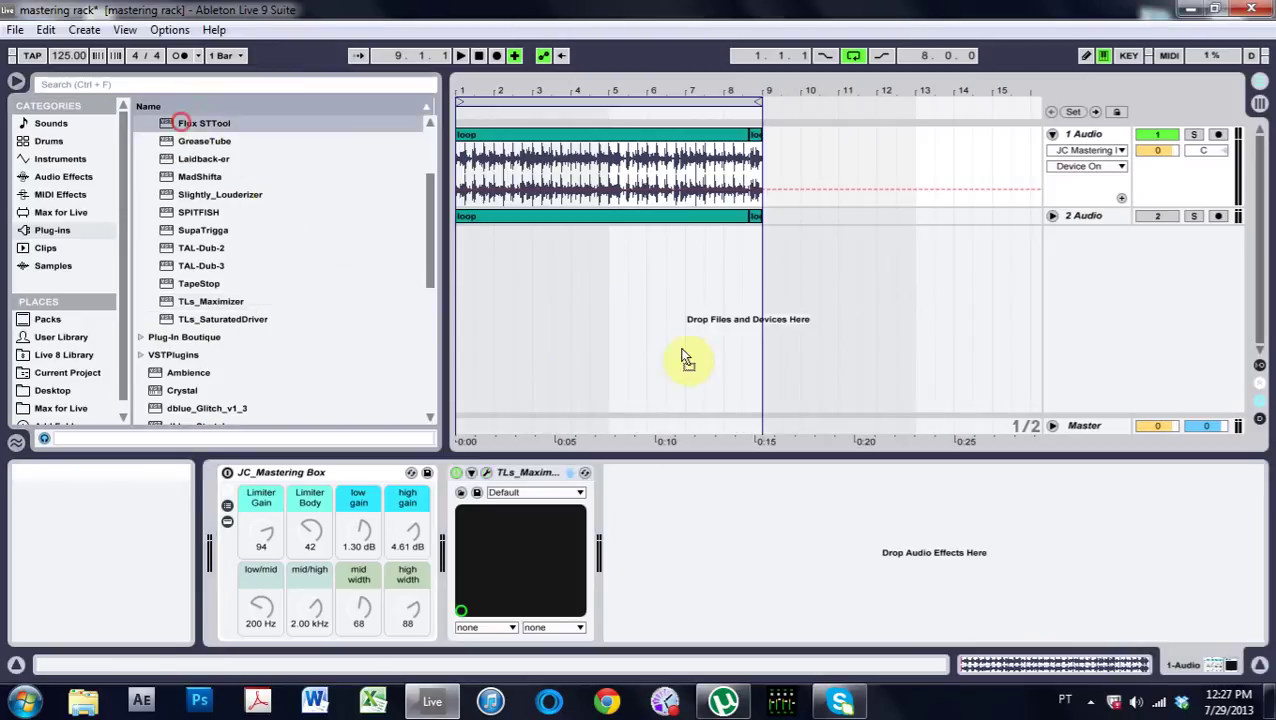
pyautogui.moveTo(699, 355); pyautogui.dragTo(625, 205)
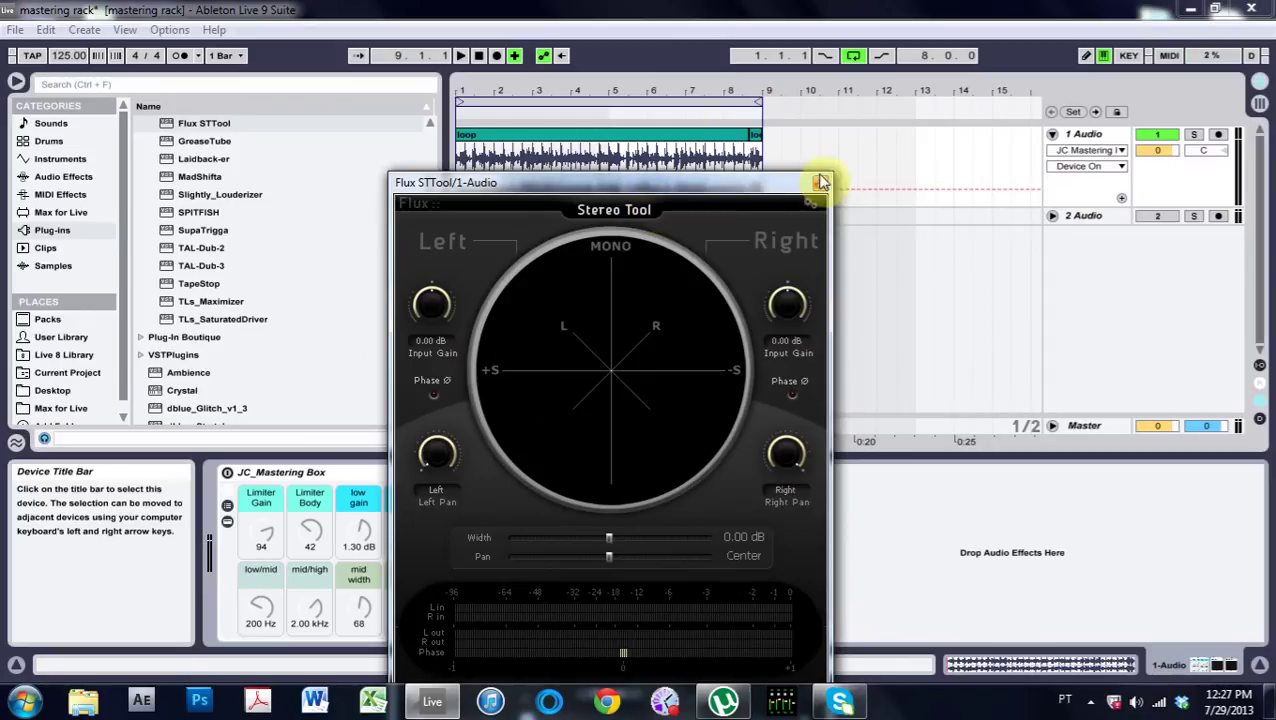
pyautogui.click(817, 186)
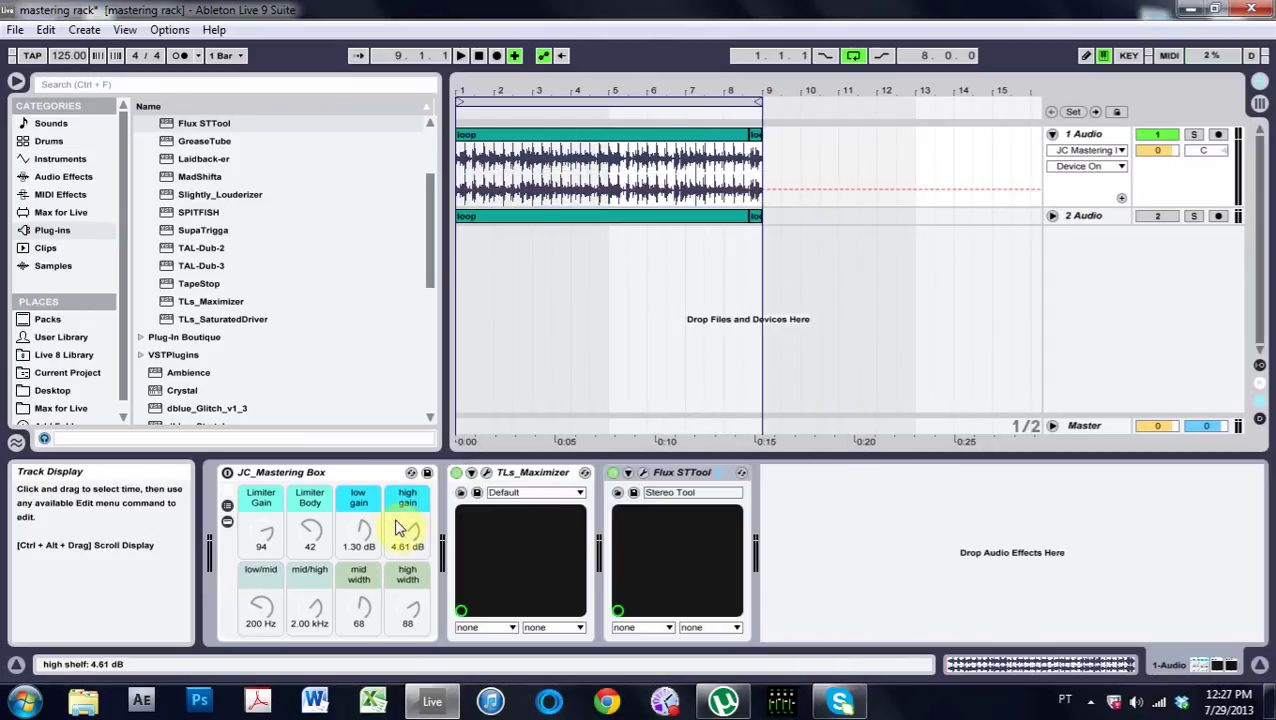
pyautogui.click(545, 480)
pyautogui.press('Delete')
pyautogui.press('Delete')
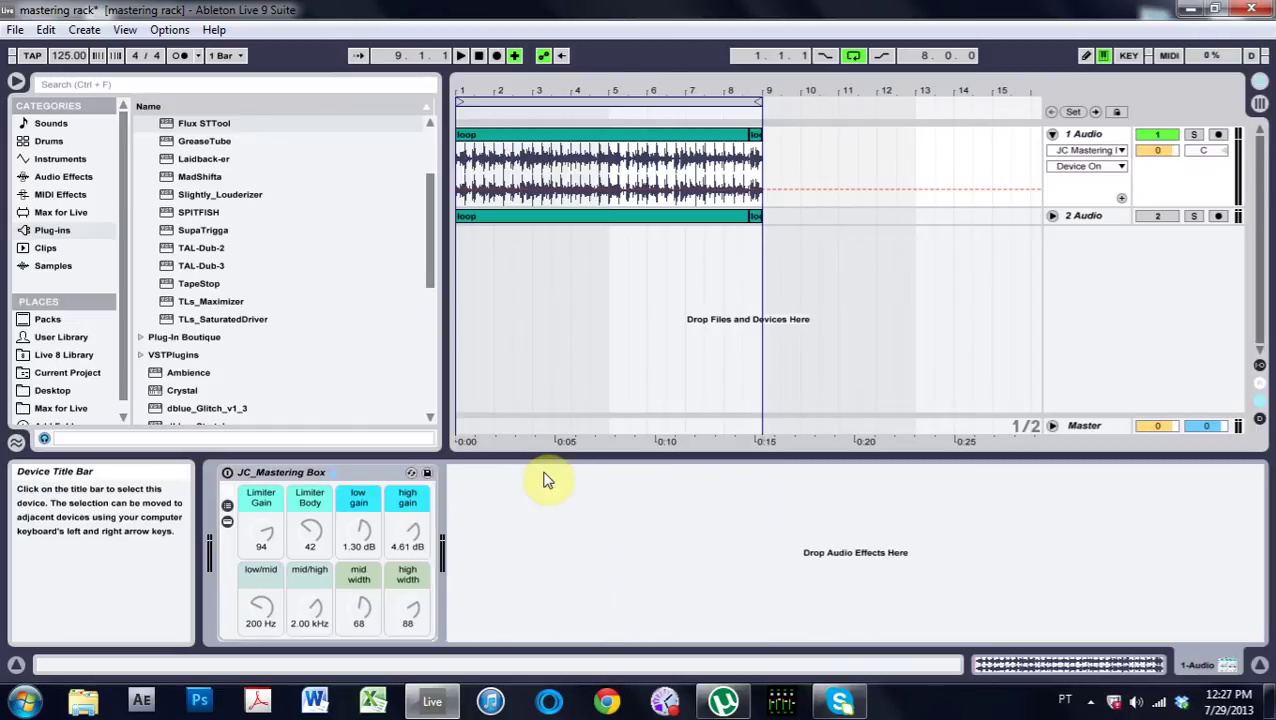
pyautogui.click(1077, 140)
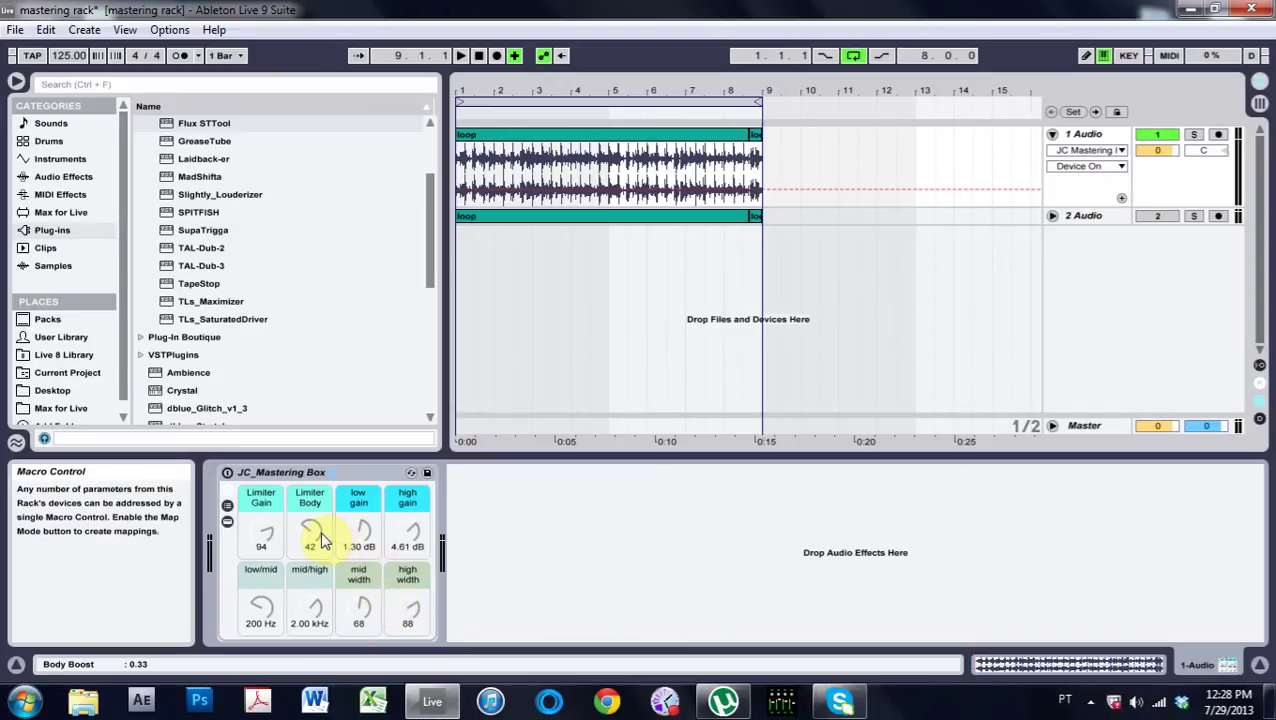
pyautogui.moveTo(310, 497)
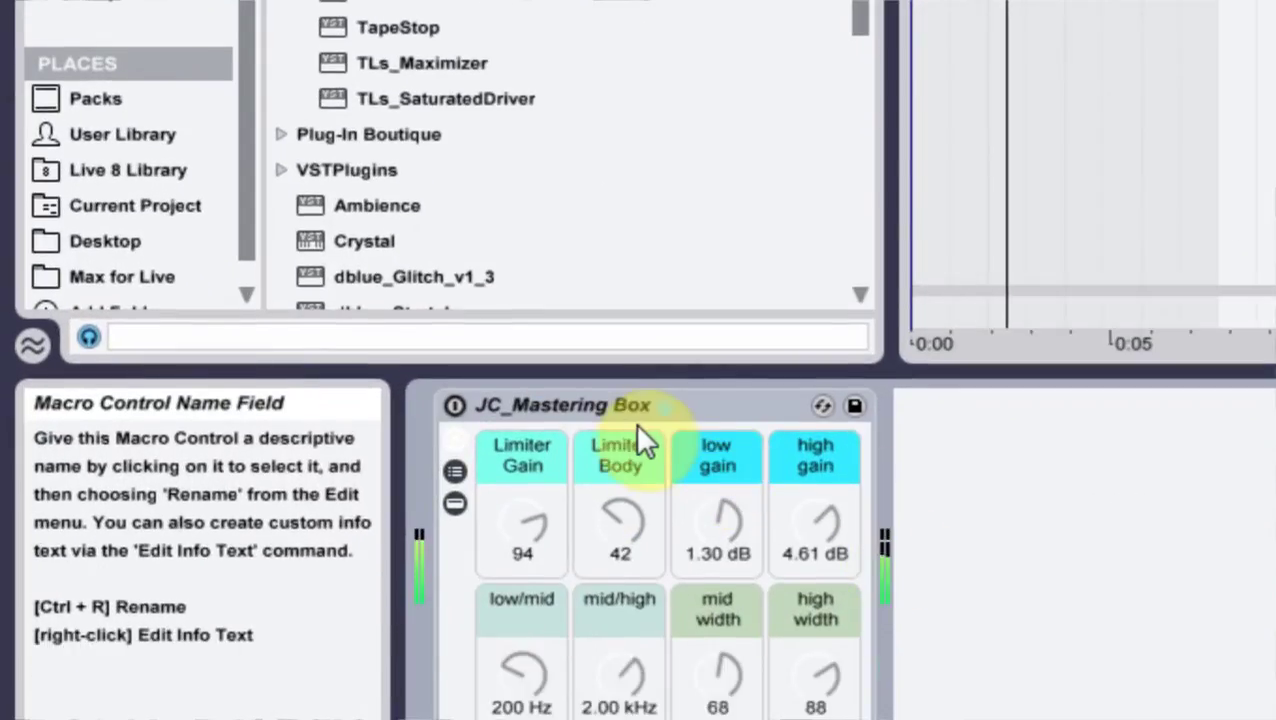
# - Switch on the mastering rack and audition high gain, returning it to 4.61 dB
pyautogui.click(453, 405)
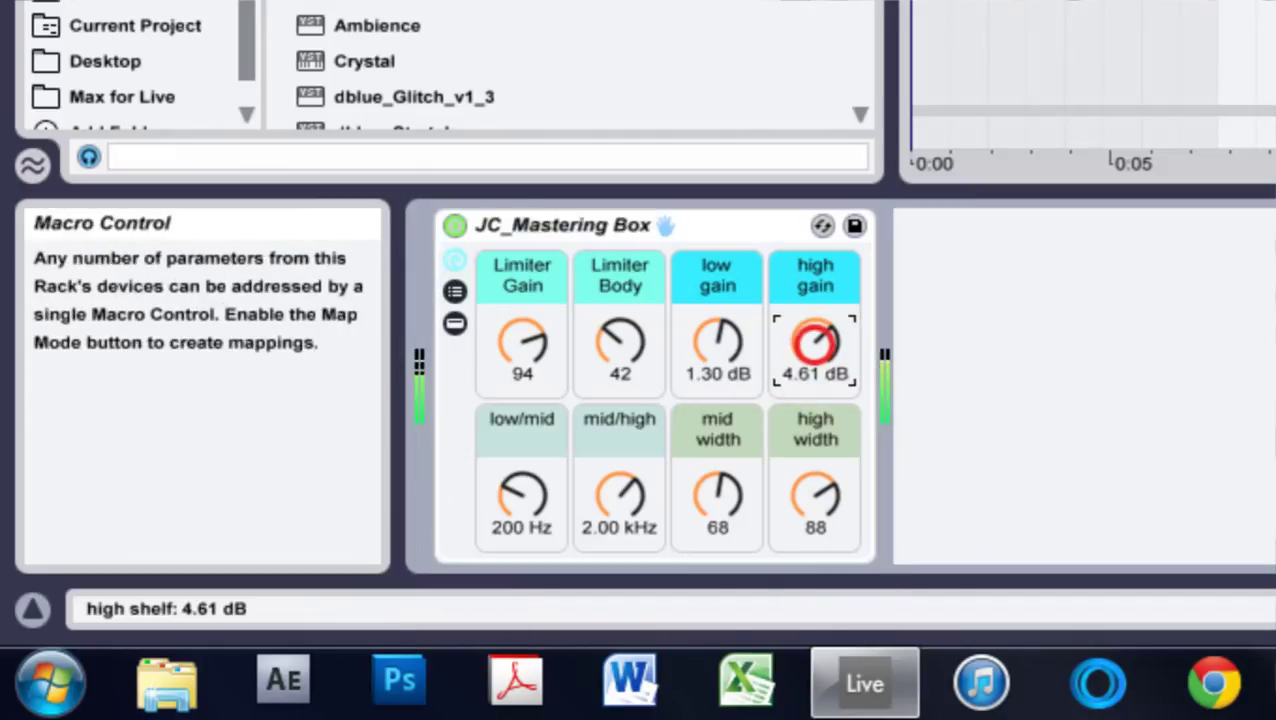
pyautogui.moveTo(812, 345); pyautogui.dragTo(812, 440)
pyautogui.moveTo(815, 343); pyautogui.dragTo(815, 210)
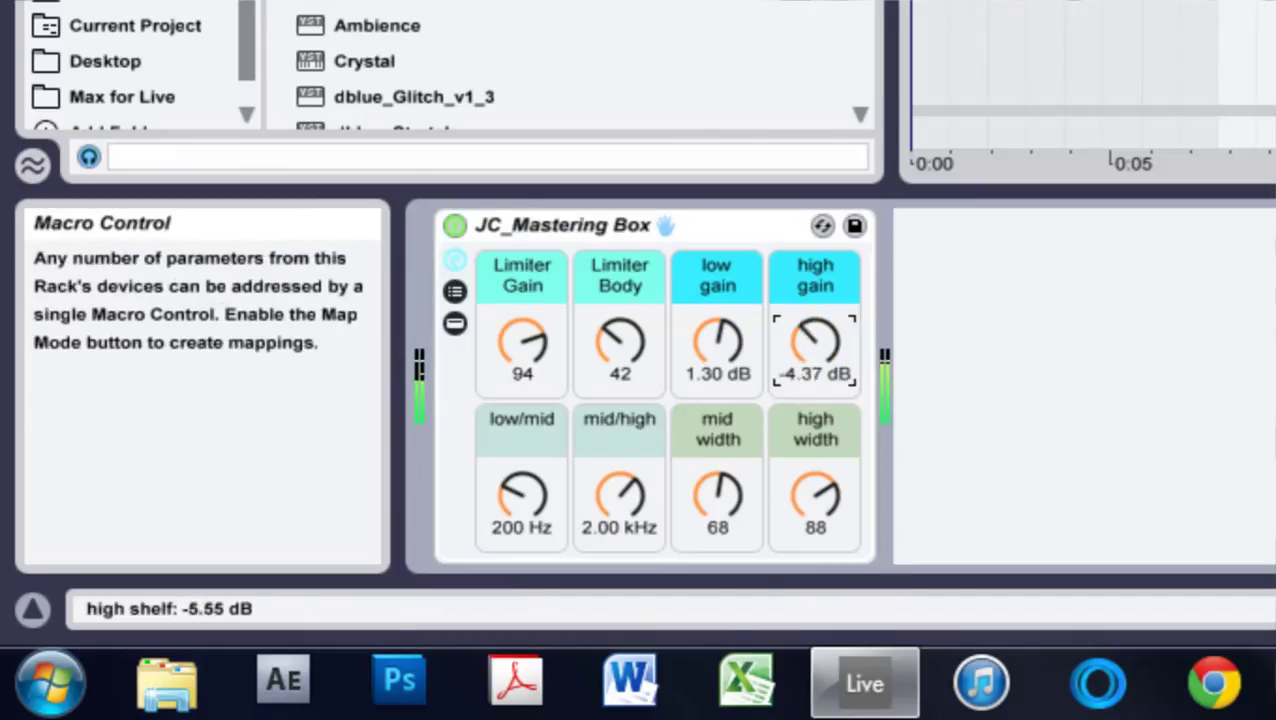
pyautogui.moveTo(815, 343)
pyautogui.mouseDown()
pyautogui.moveTo(821, 505)
pyautogui.moveTo(815, 487)
pyautogui.moveTo(740, 455)
pyautogui.mouseUp()
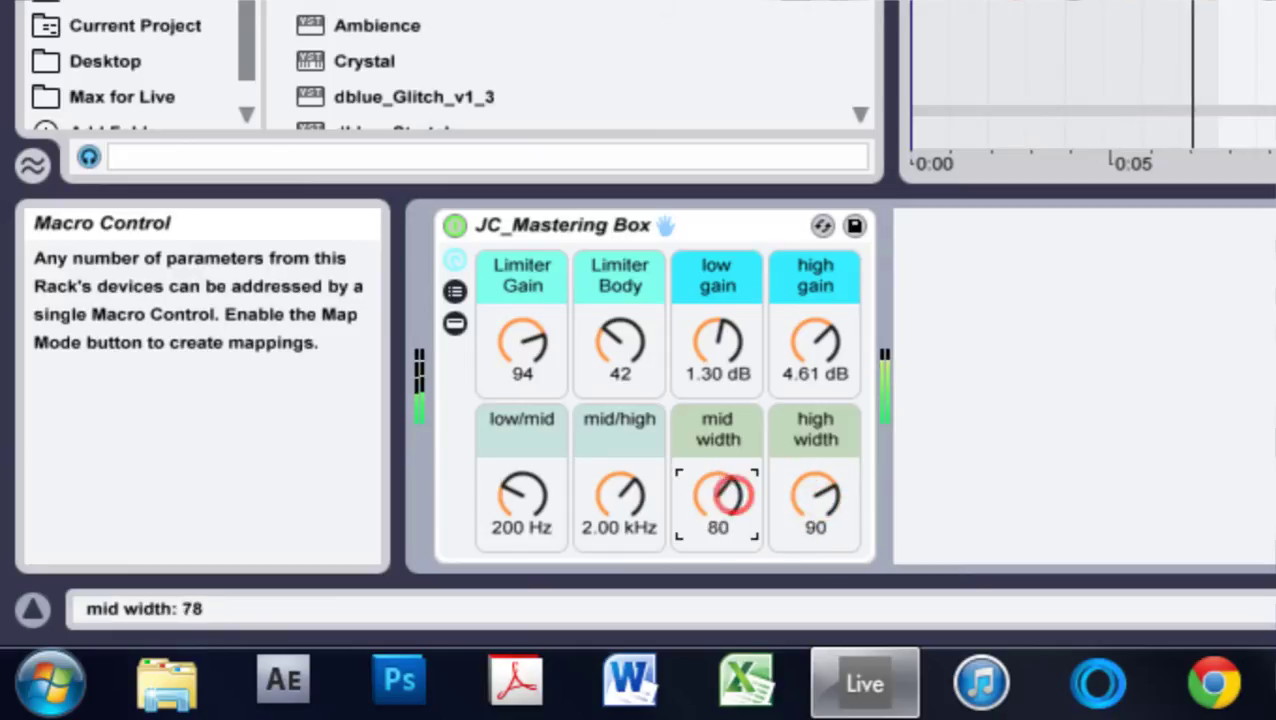
# - Set mid and high widths to 83 and 84, and sweep the mid/high crossover
pyautogui.moveTo(806, 490); pyautogui.dragTo(806, 494)
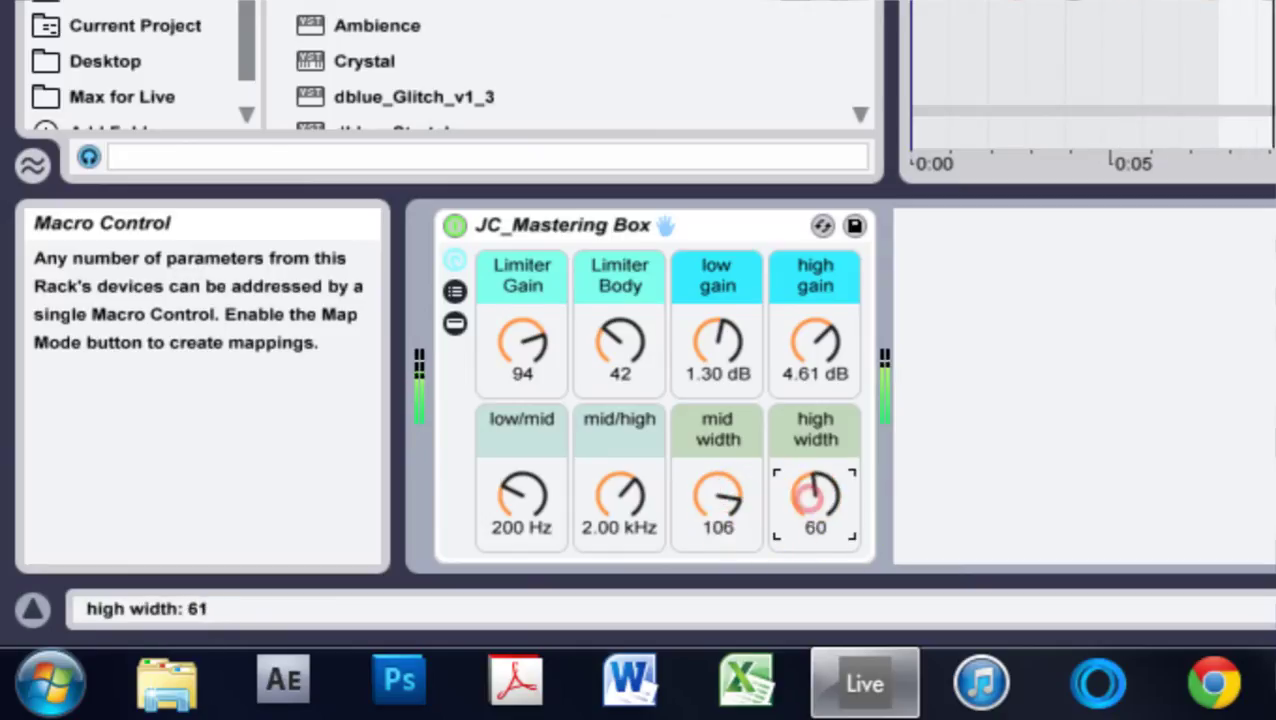
pyautogui.moveTo(718, 495); pyautogui.dragTo(718, 515)
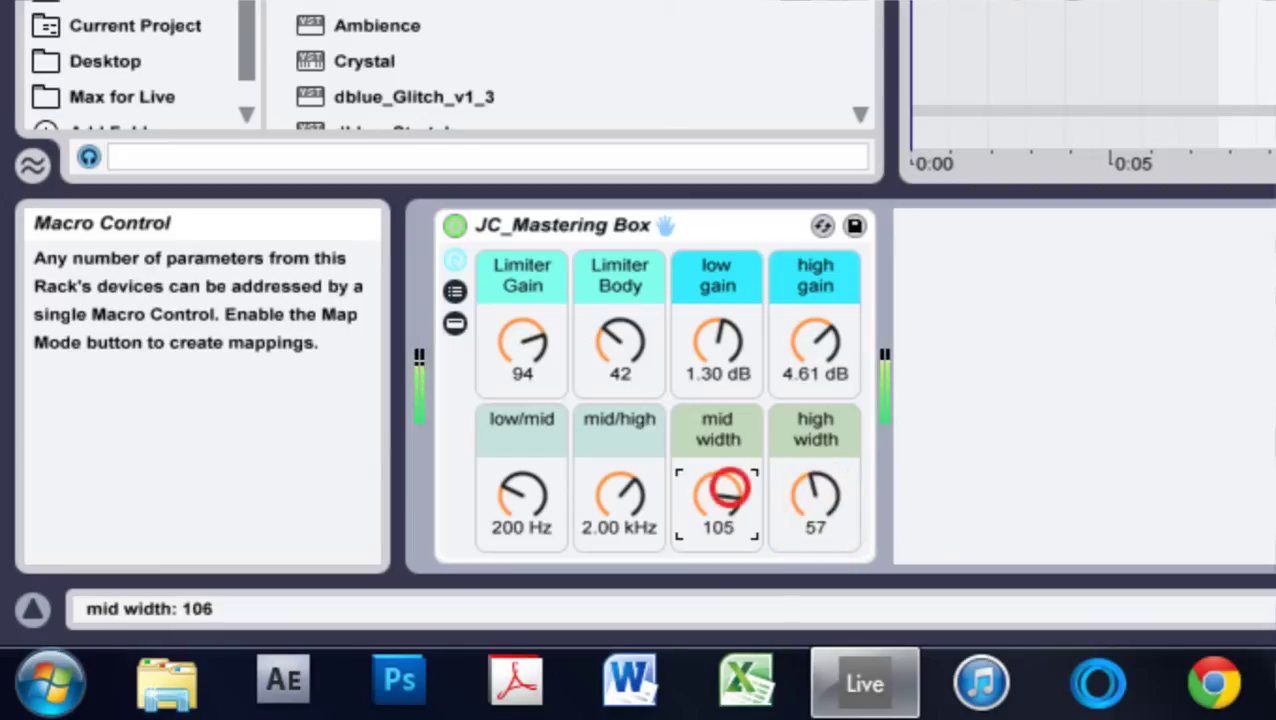
pyautogui.moveTo(812, 505); pyautogui.dragTo(812, 480)
pyautogui.moveTo(718, 492); pyautogui.dragTo(718, 500)
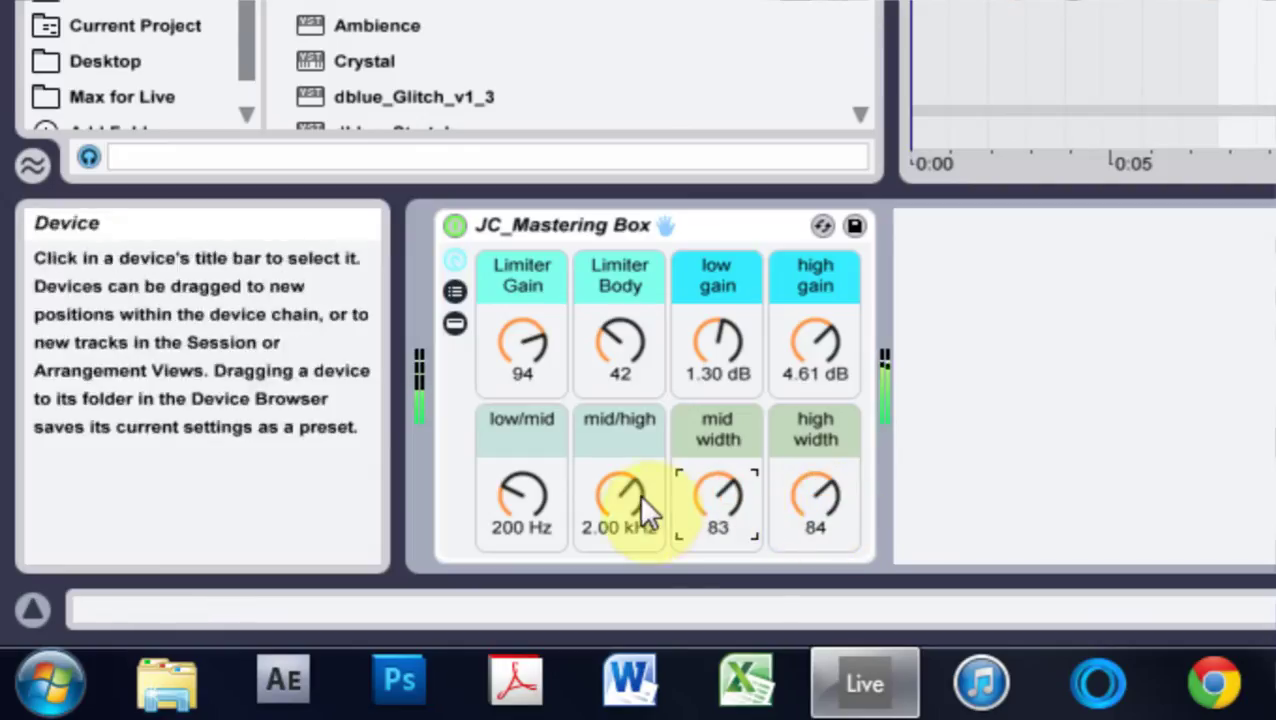
pyautogui.moveTo(632, 495)
pyautogui.mouseDown()
pyautogui.moveTo(632, 560)
pyautogui.moveTo(632, 500)
pyautogui.mouseUp()
# - Settle Limiter Gain at 85, Limiter Body at 52, and low gain at 6.97 dB
pyautogui.moveTo(509, 342)
pyautogui.mouseDown()
pyautogui.moveTo(509, 385)
pyautogui.moveTo(509, 320)
pyautogui.mouseUp()
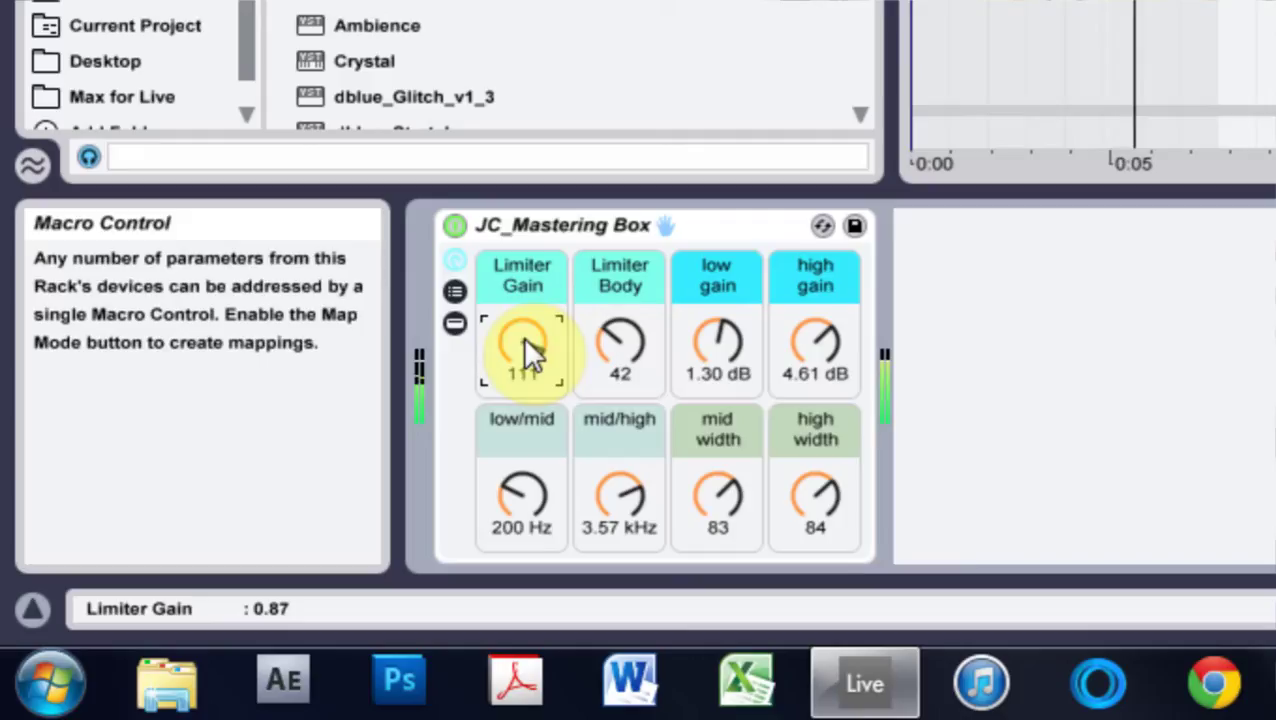
pyautogui.moveTo(522, 336); pyautogui.dragTo(522, 369)
pyautogui.moveTo(613, 343); pyautogui.dragTo(613, 280)
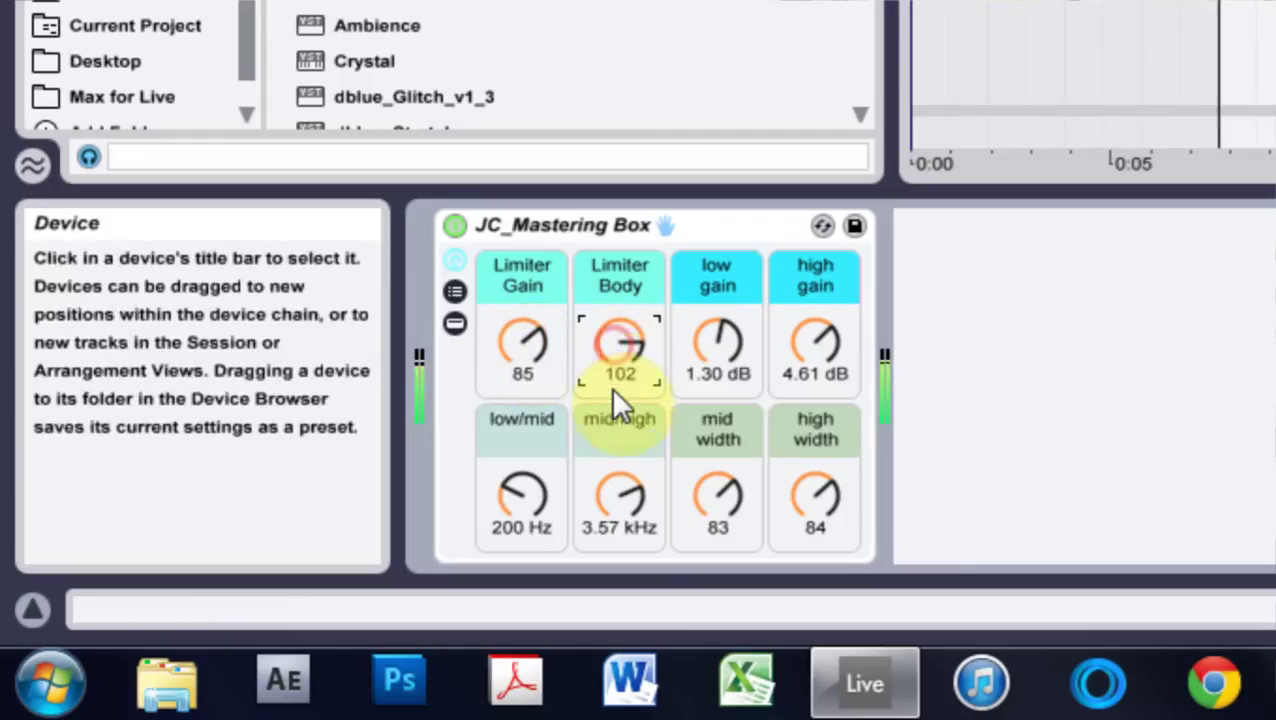
pyautogui.moveTo(625, 340); pyautogui.dragTo(625, 385)
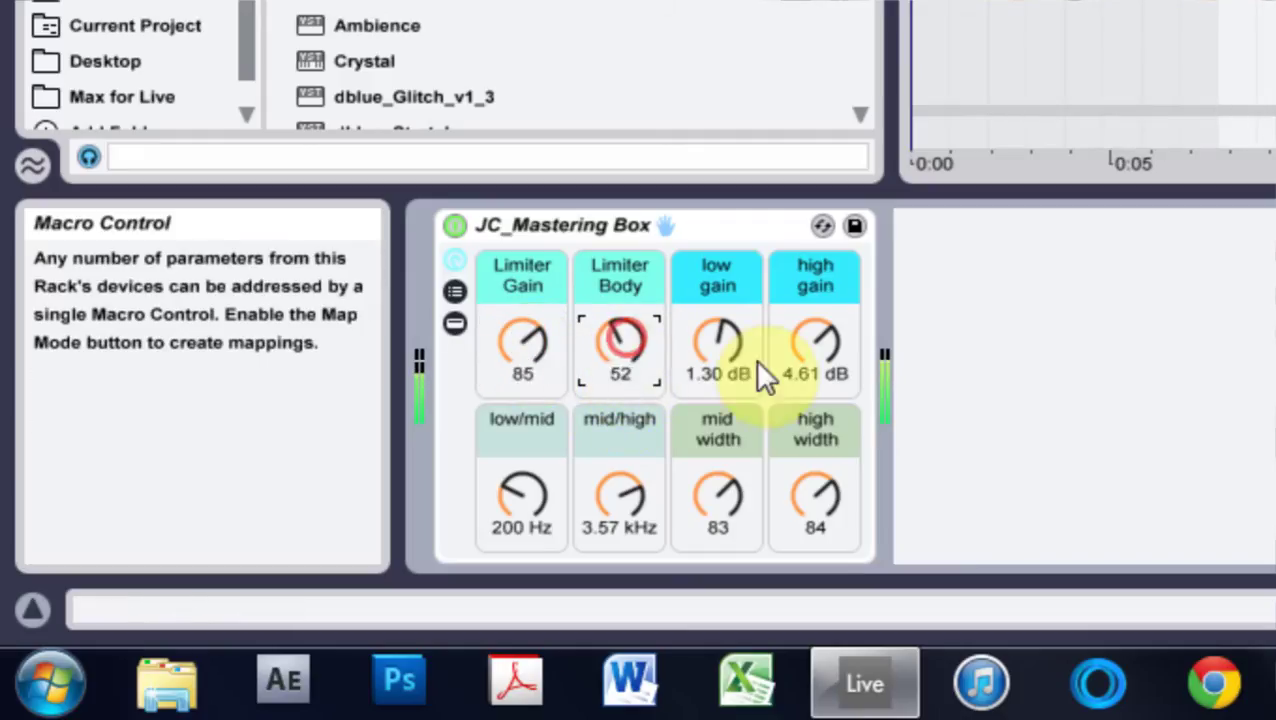
pyautogui.moveTo(745, 370); pyautogui.dragTo(730, 352)
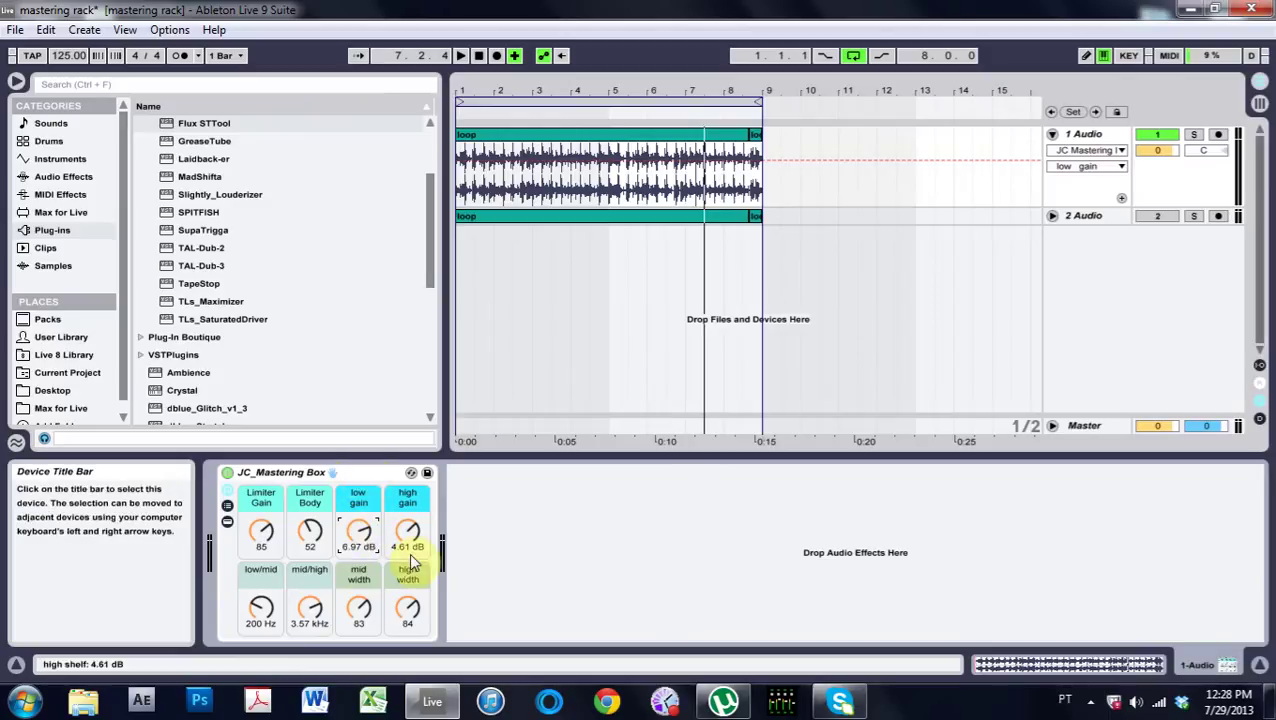
pyautogui.click(358, 625)
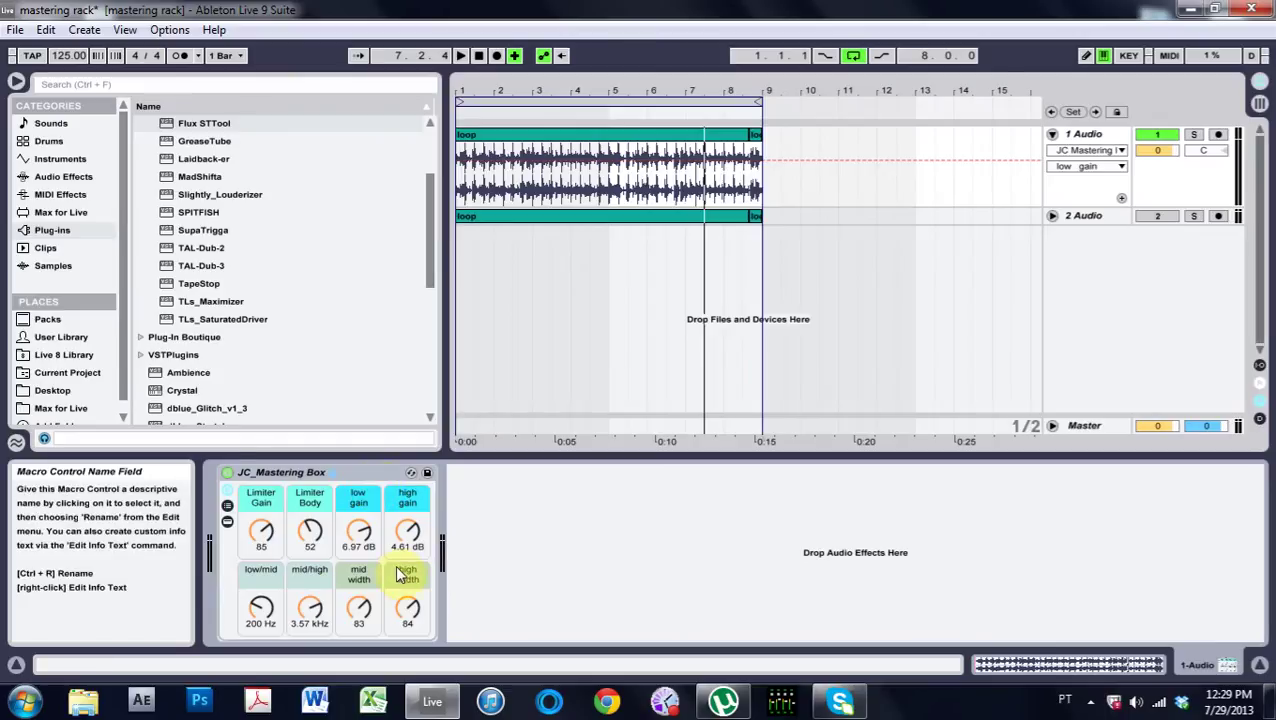
pyautogui.click(405, 606)
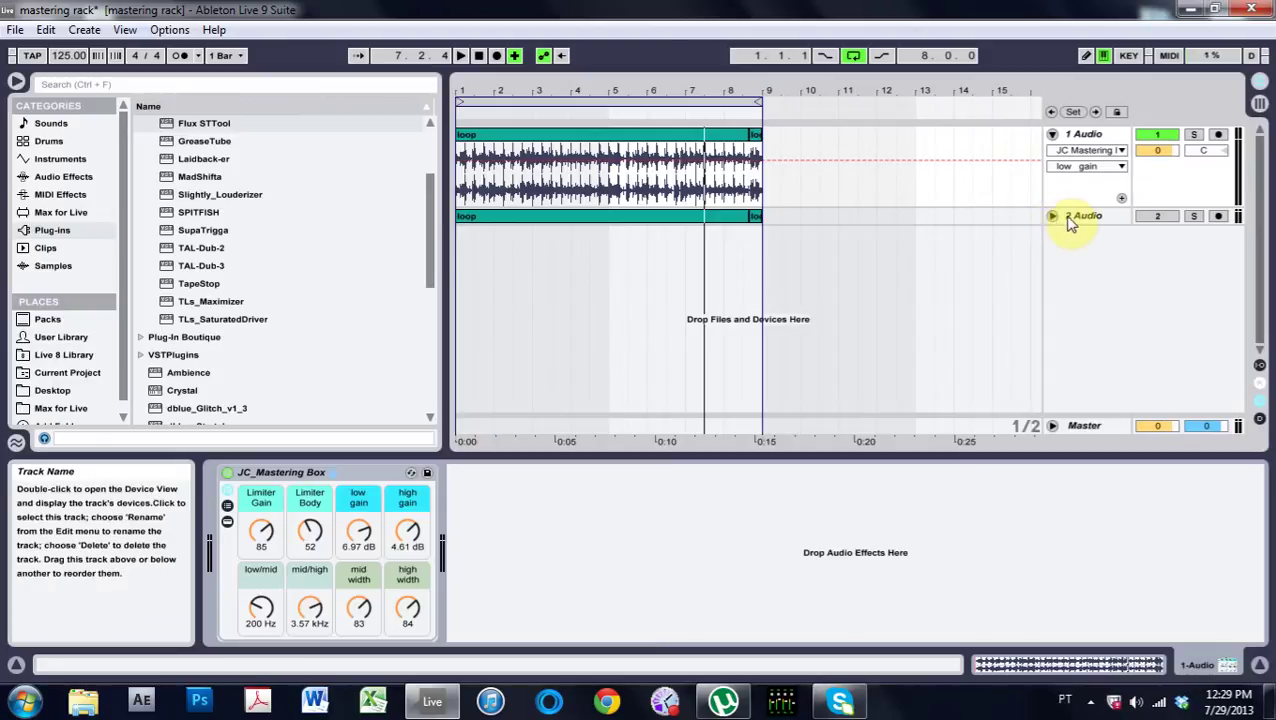
pyautogui.click(227, 508)
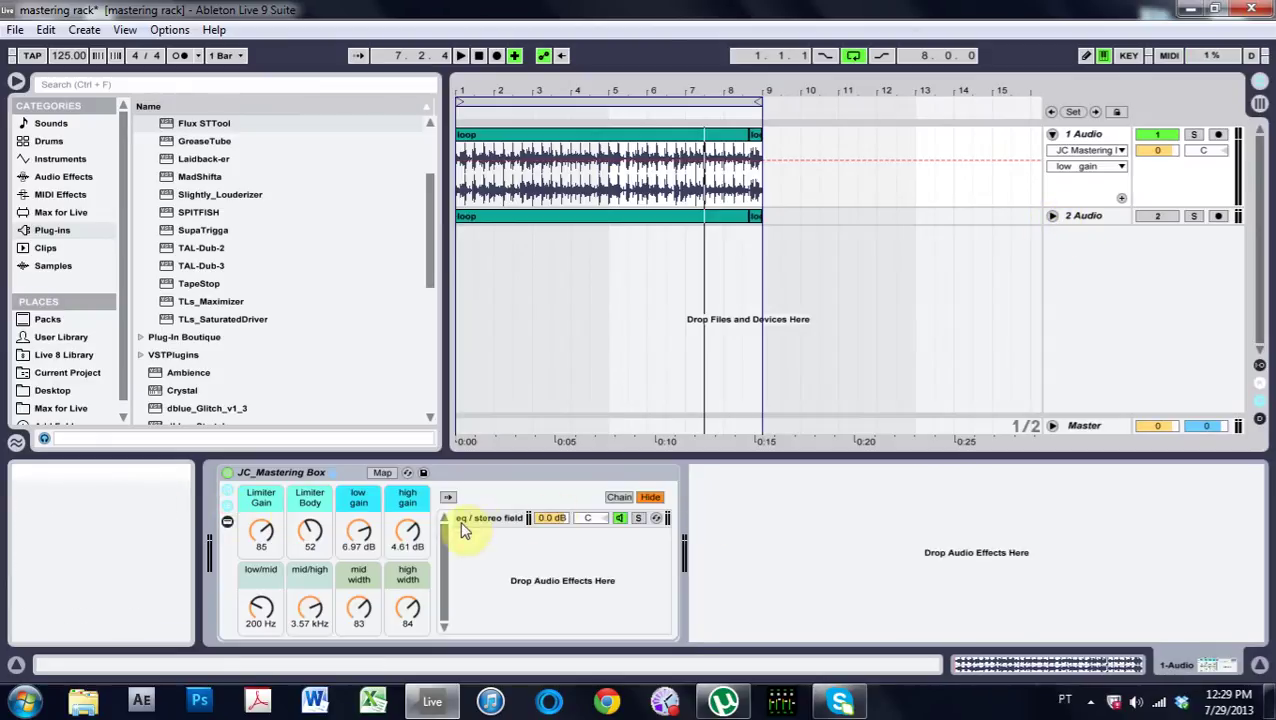
pyautogui.click(495, 518)
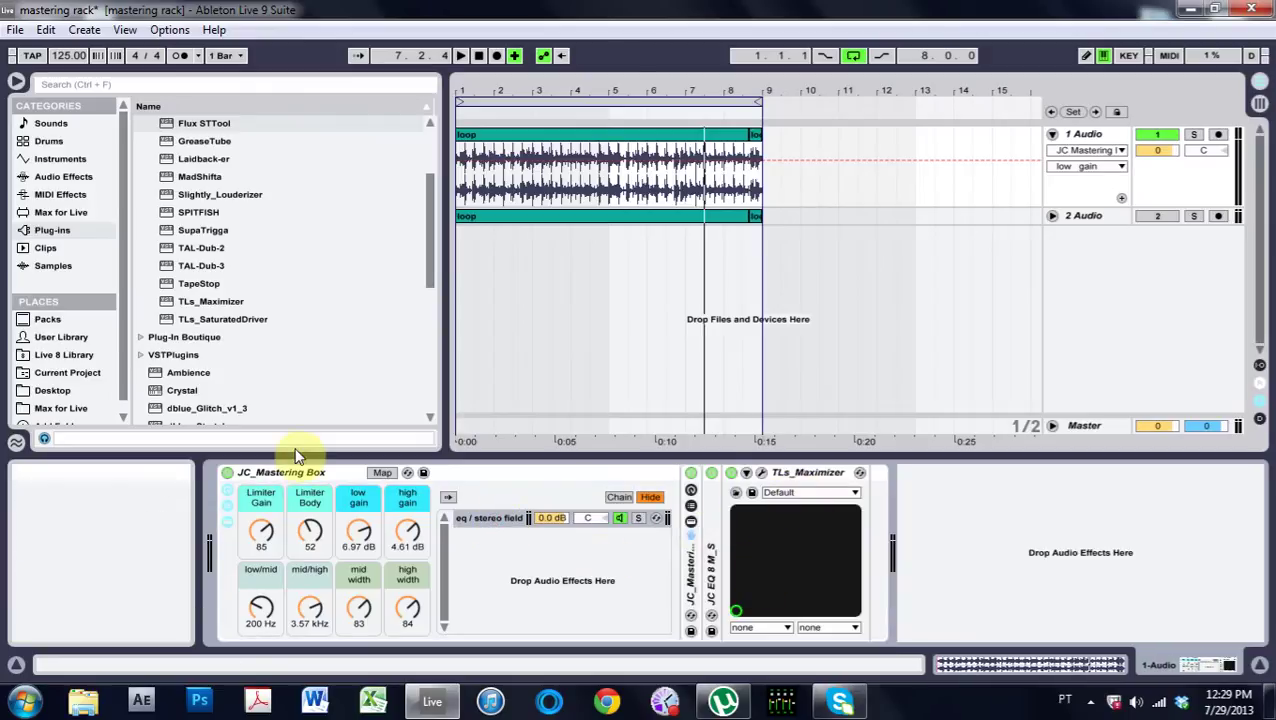
pyautogui.doubleClick(487, 472)
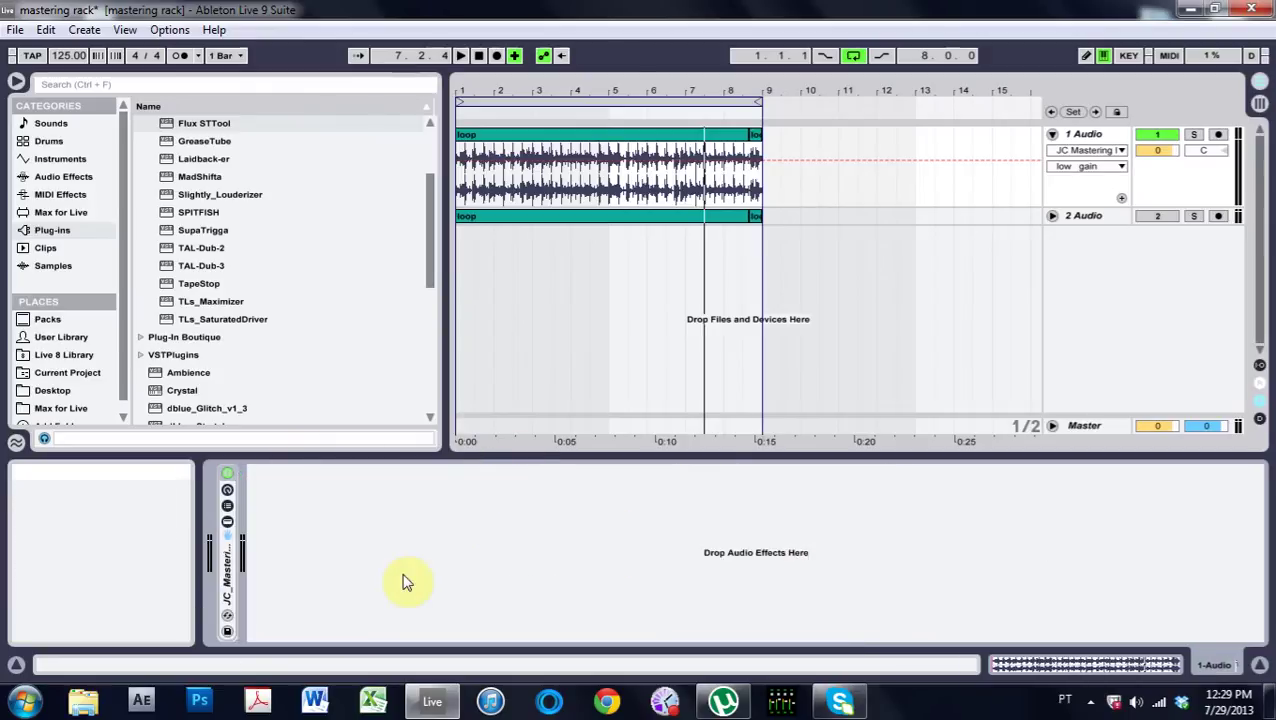
pyautogui.click(1088, 218)
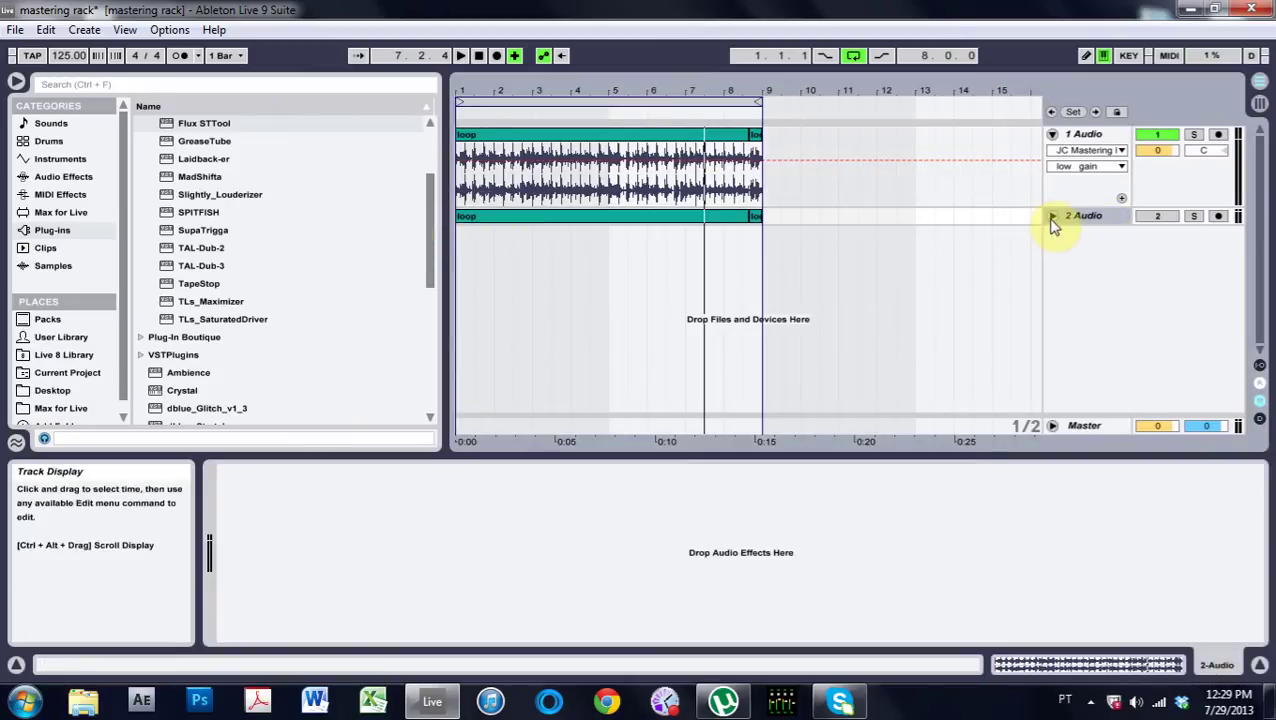
pyautogui.click(1158, 133)
pyautogui.click(1158, 216)
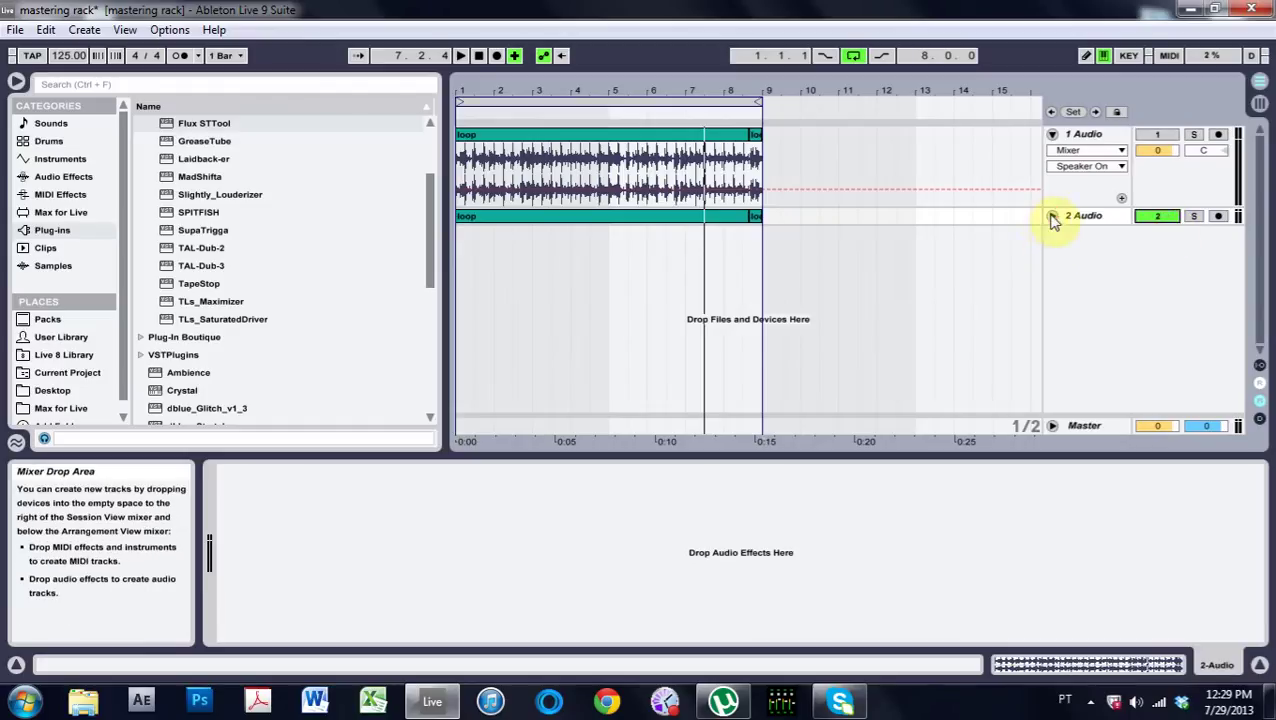
pyautogui.click(1052, 216)
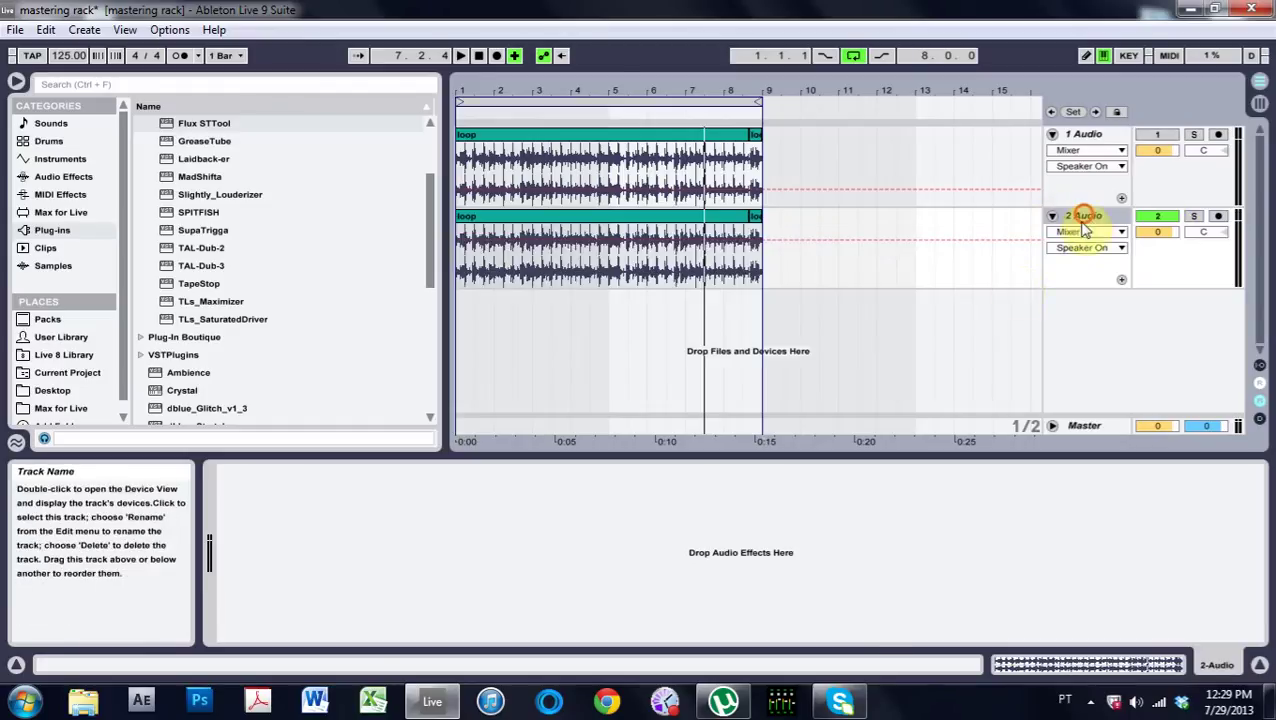
pyautogui.click(1083, 428)
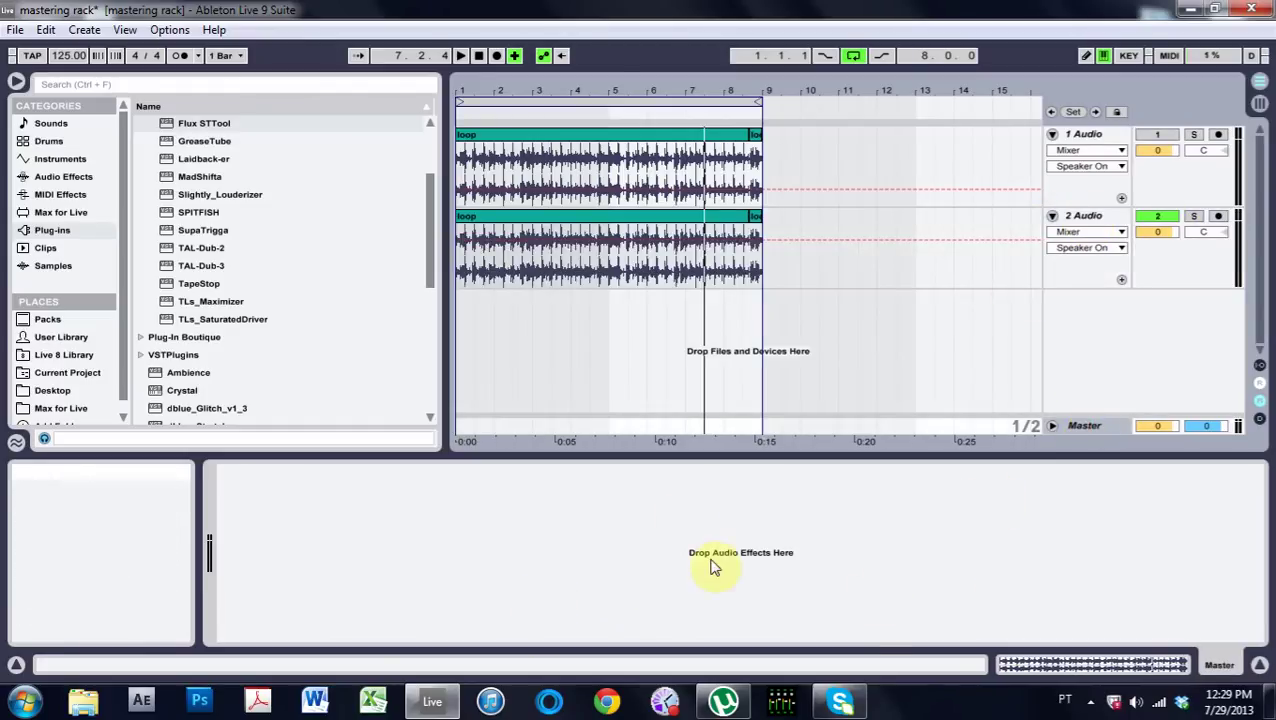
pyautogui.click(1085, 222)
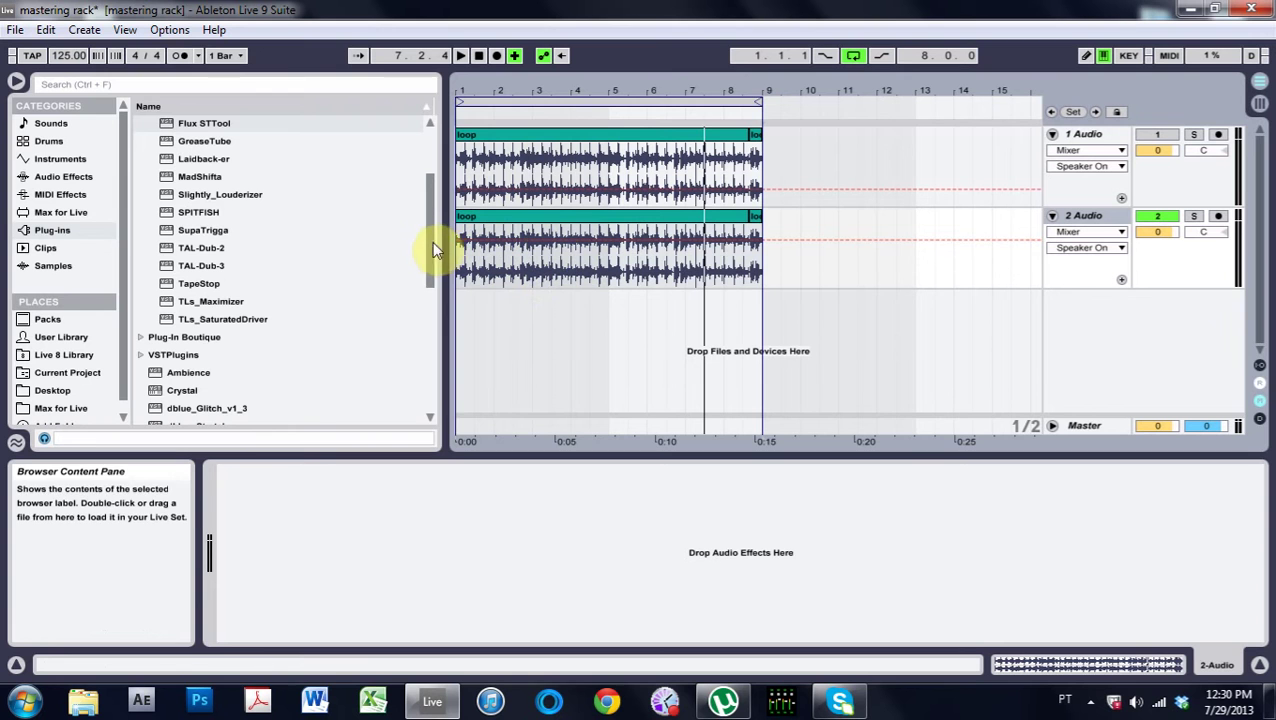
pyautogui.moveTo(424, 237); pyautogui.dragTo(424, 185)
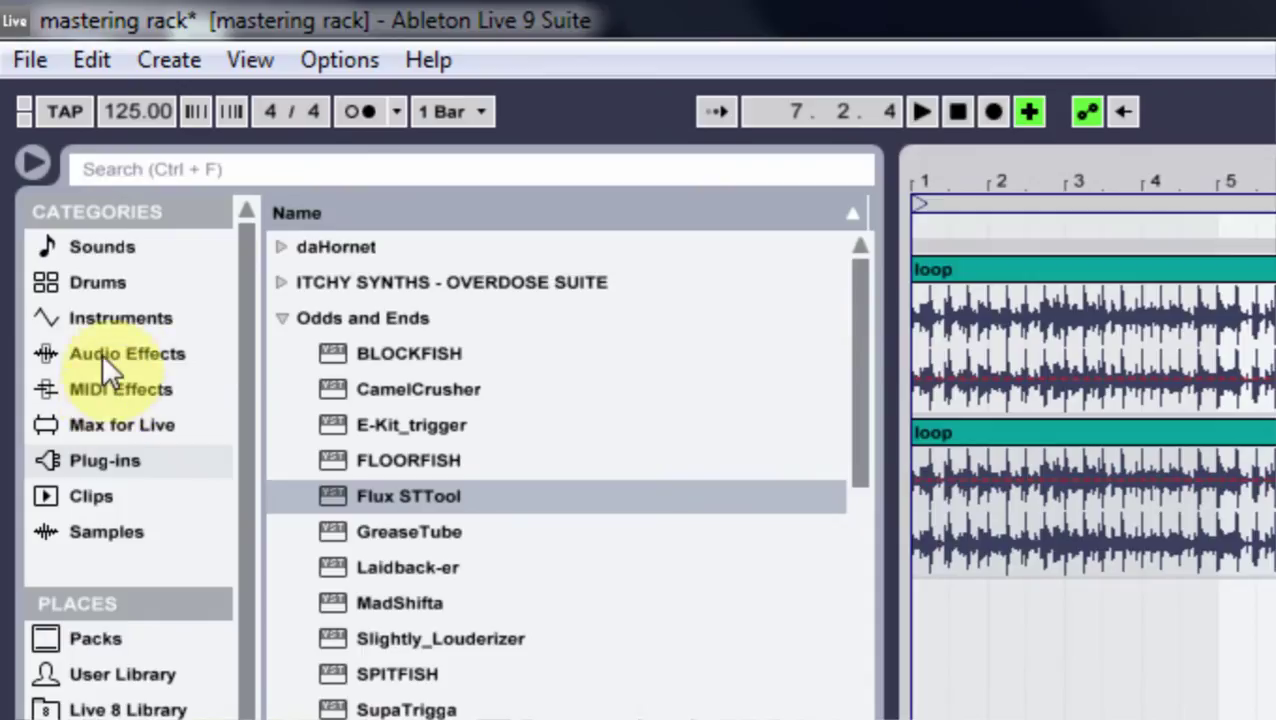
# - Add an Audio Effect Rack to the 2 Audio track and show its chain list
pyautogui.click(108, 345)
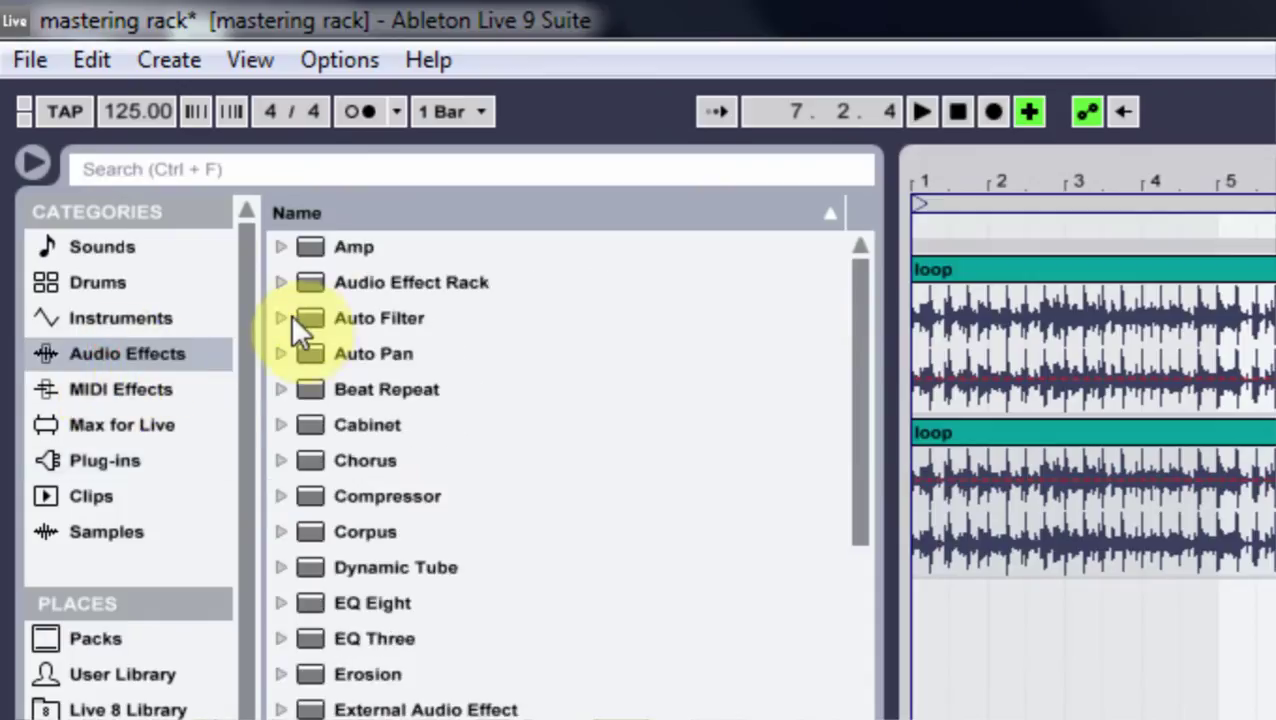
pyautogui.moveTo(305, 282); pyautogui.dragTo(697, 545)
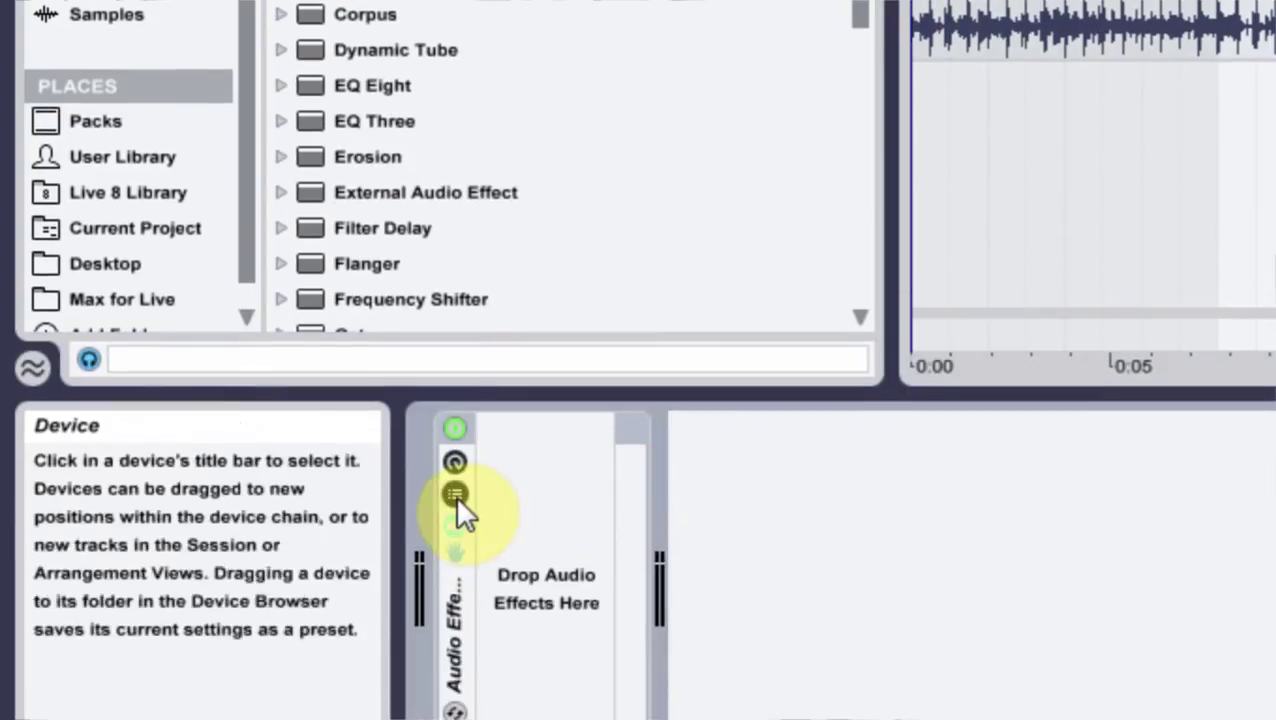
pyautogui.click(456, 497)
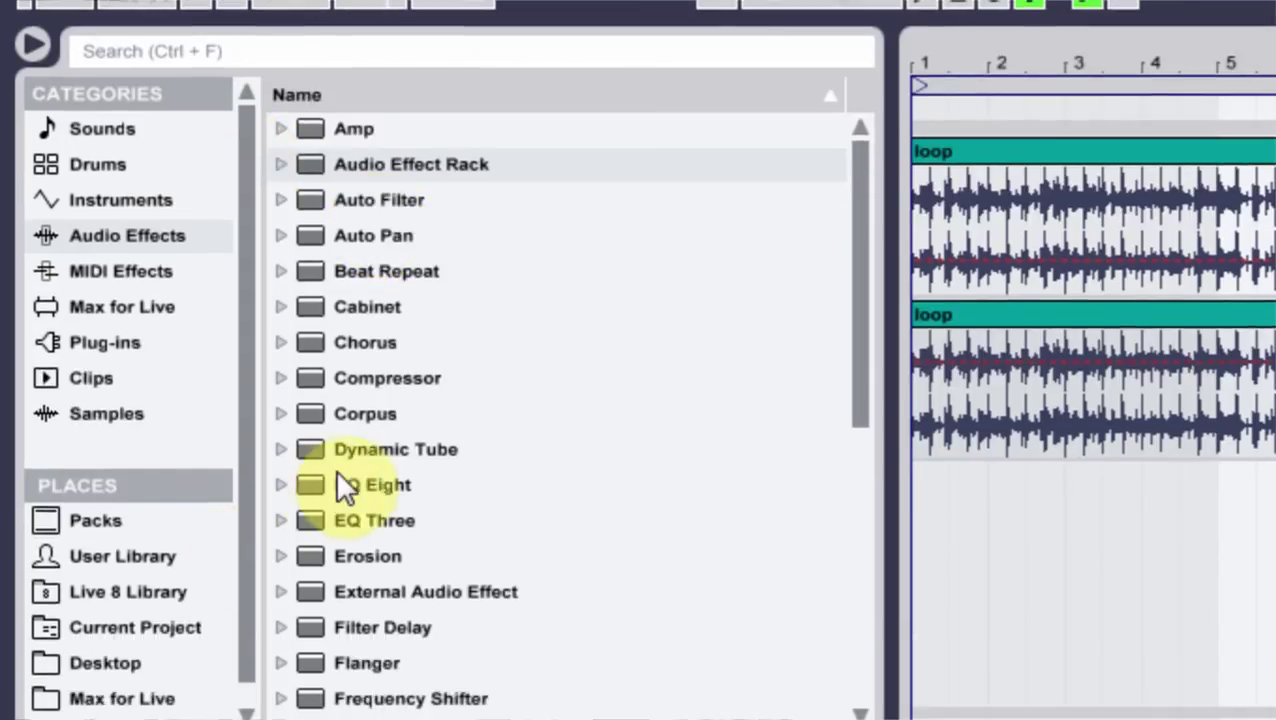
# - Add three EQ Eight chains to the rack
pyautogui.moveTo(316, 490)
pyautogui.mouseDown()
pyautogui.moveTo(778, 555)
pyautogui.moveTo(770, 535)
pyautogui.mouseUp()
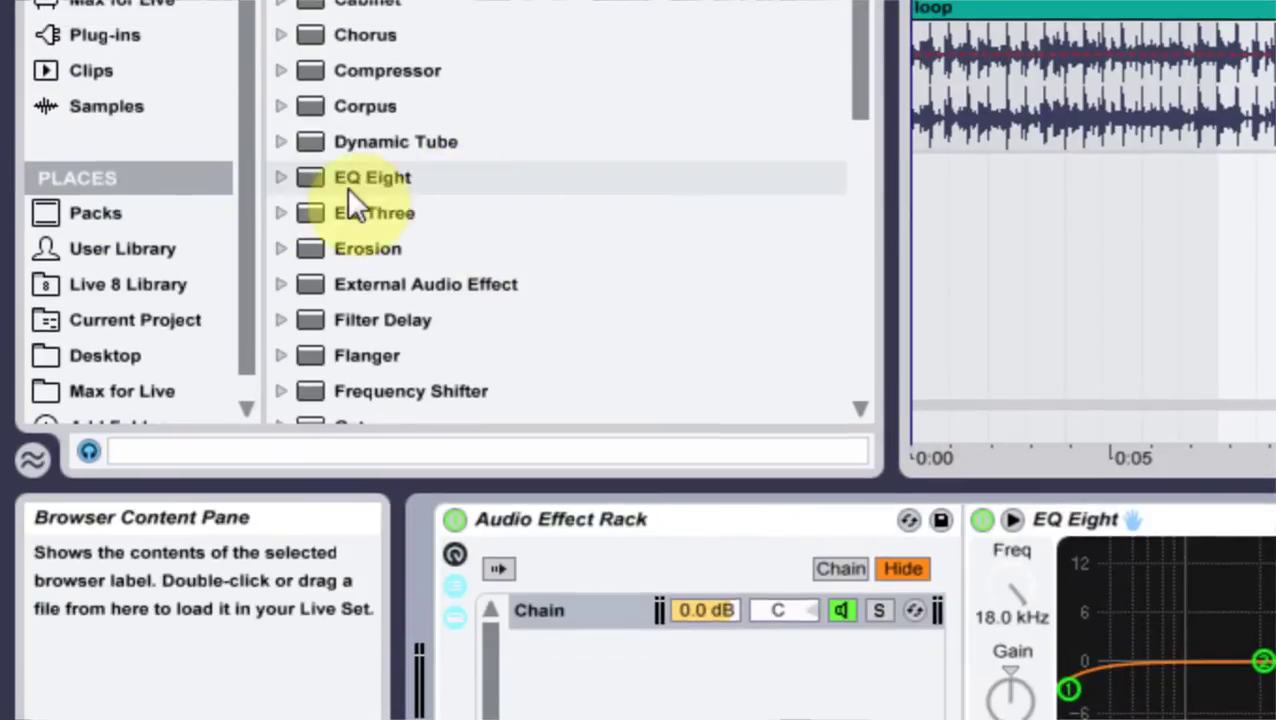
pyautogui.moveTo(333, 63); pyautogui.dragTo(678, 538)
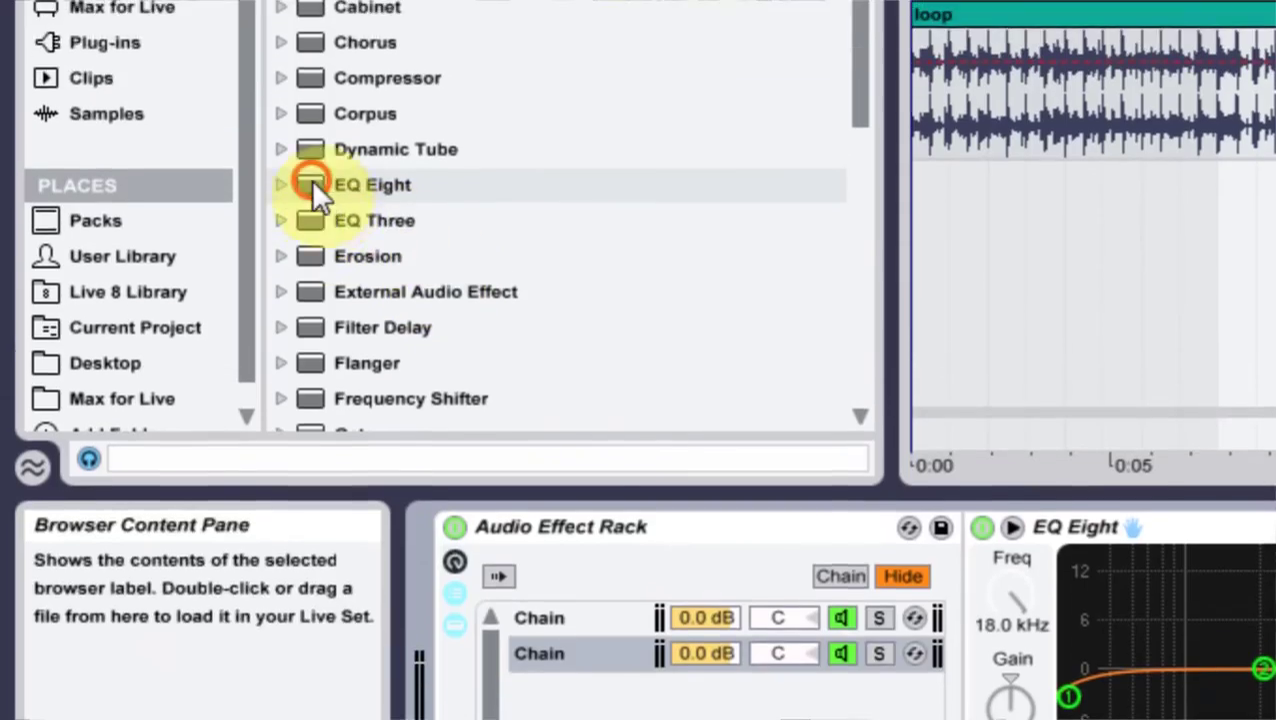
pyautogui.moveTo(312, 16)
pyautogui.mouseDown()
pyautogui.moveTo(678, 438)
pyautogui.moveTo(655, 430)
pyautogui.mouseUp()
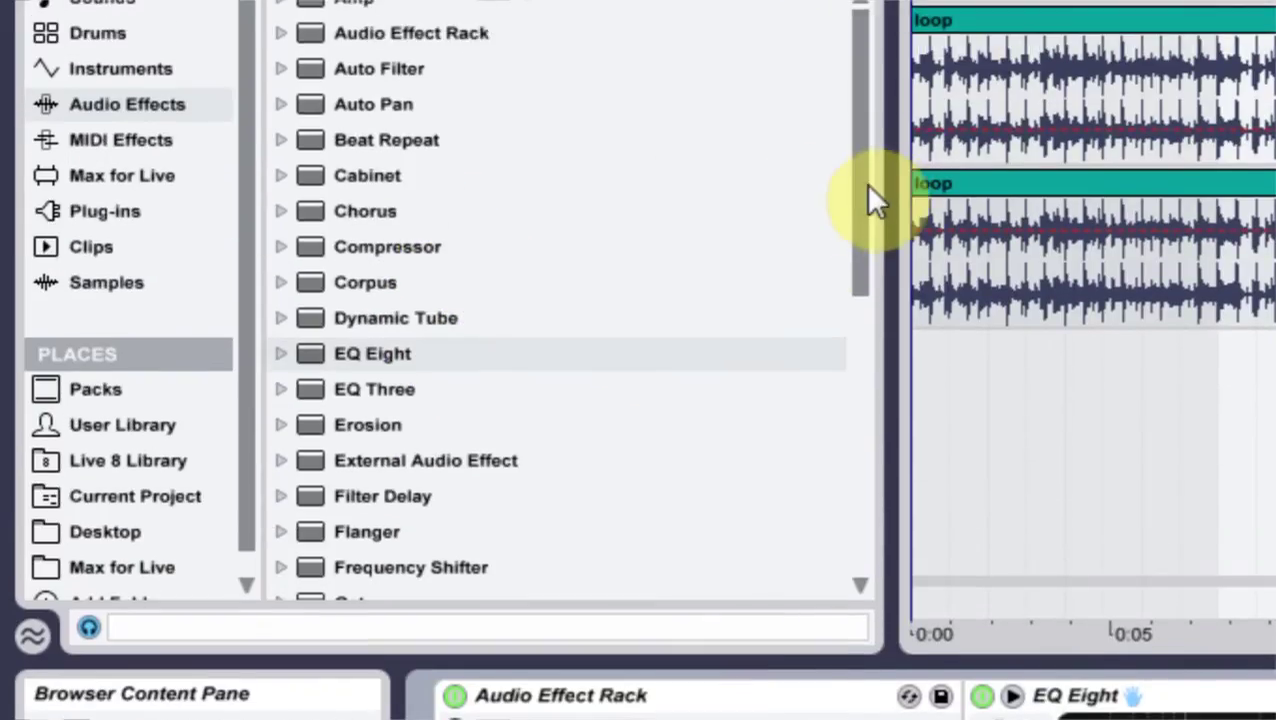
pyautogui.moveTo(866, 200); pyautogui.dragTo(895, 432)
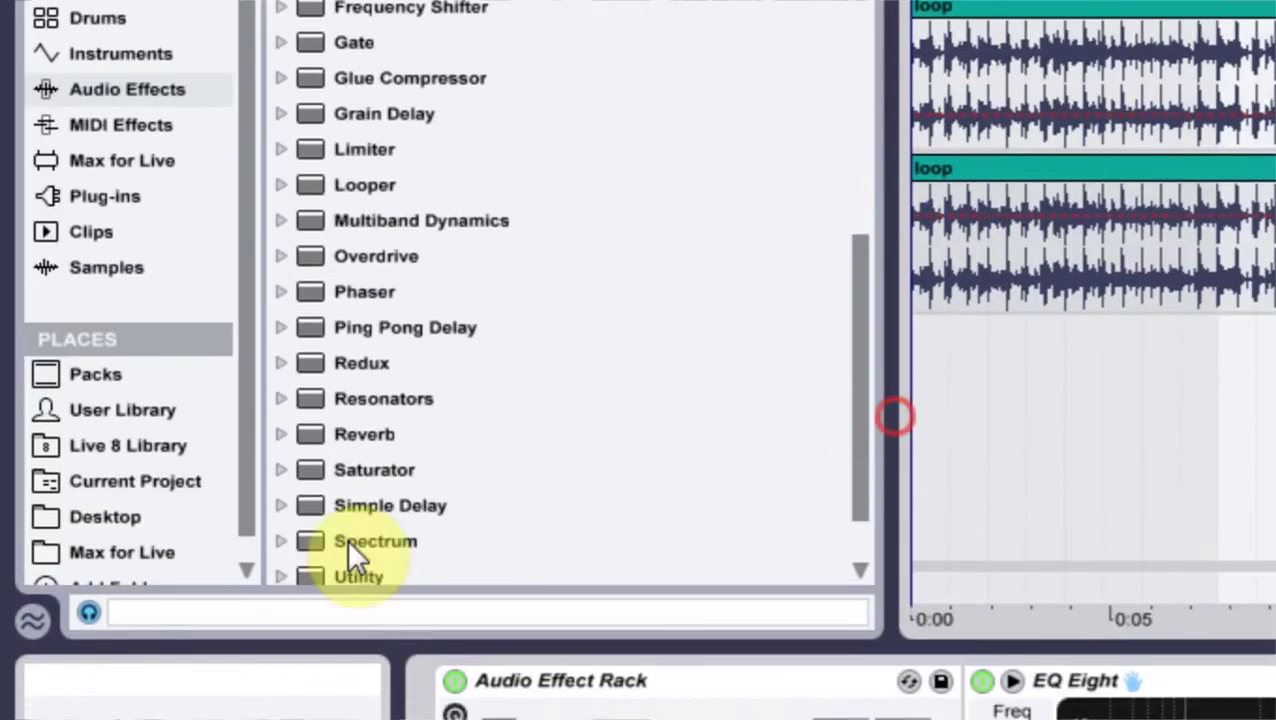
# - Add Utility after EQ Eight on the first chain and rename that chain 'low'
pyautogui.click(311, 507)
pyautogui.moveTo(311, 507); pyautogui.dragTo(575, 709)
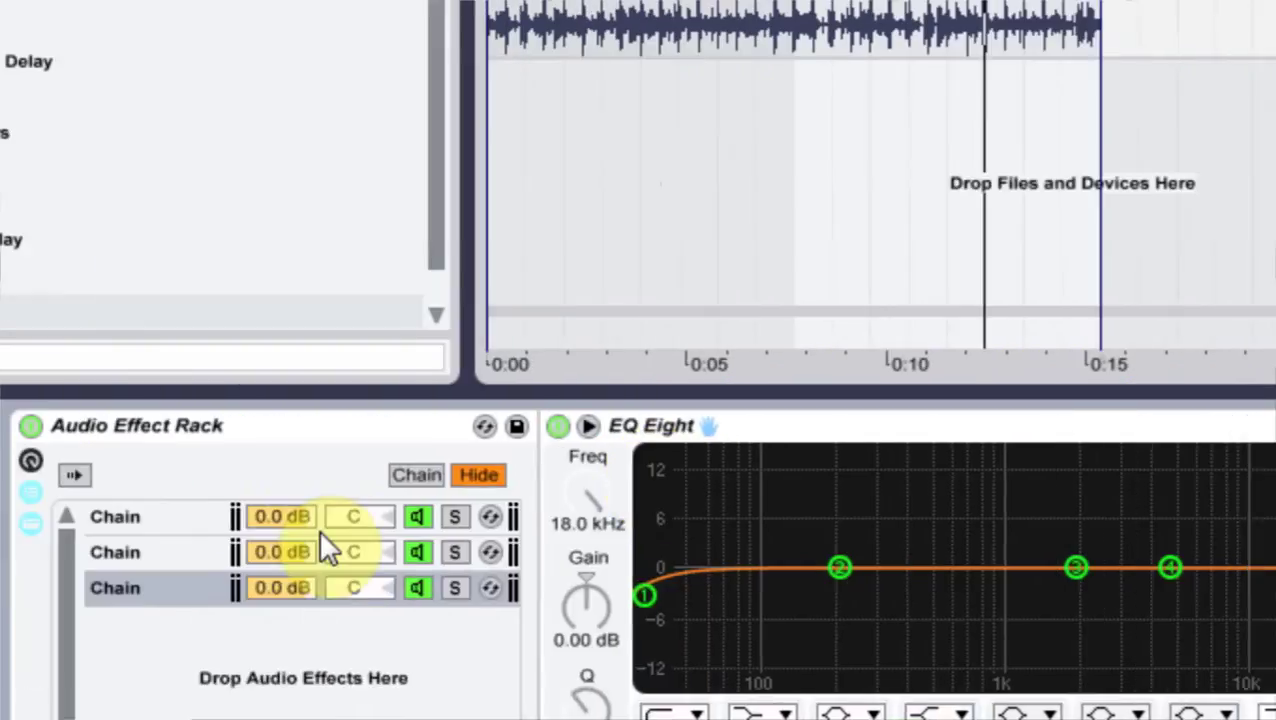
pyautogui.click(319, 520)
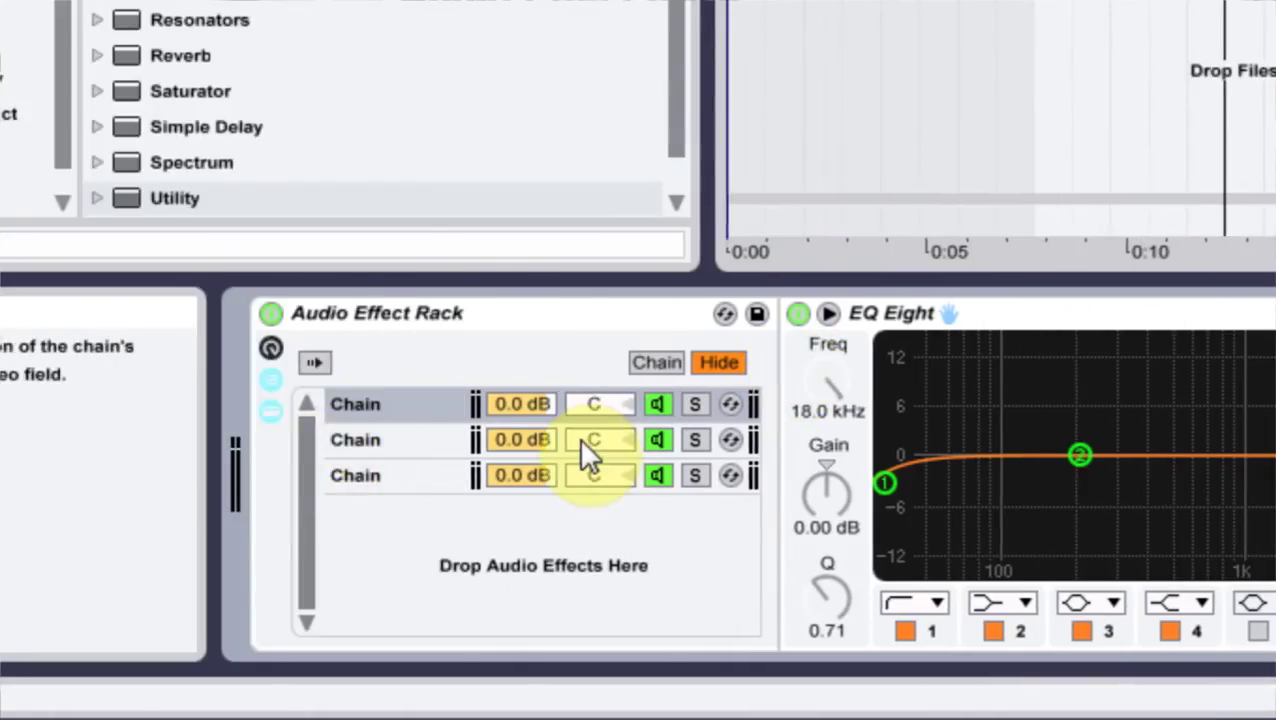
pyautogui.hotkey('ctrl', 'r')
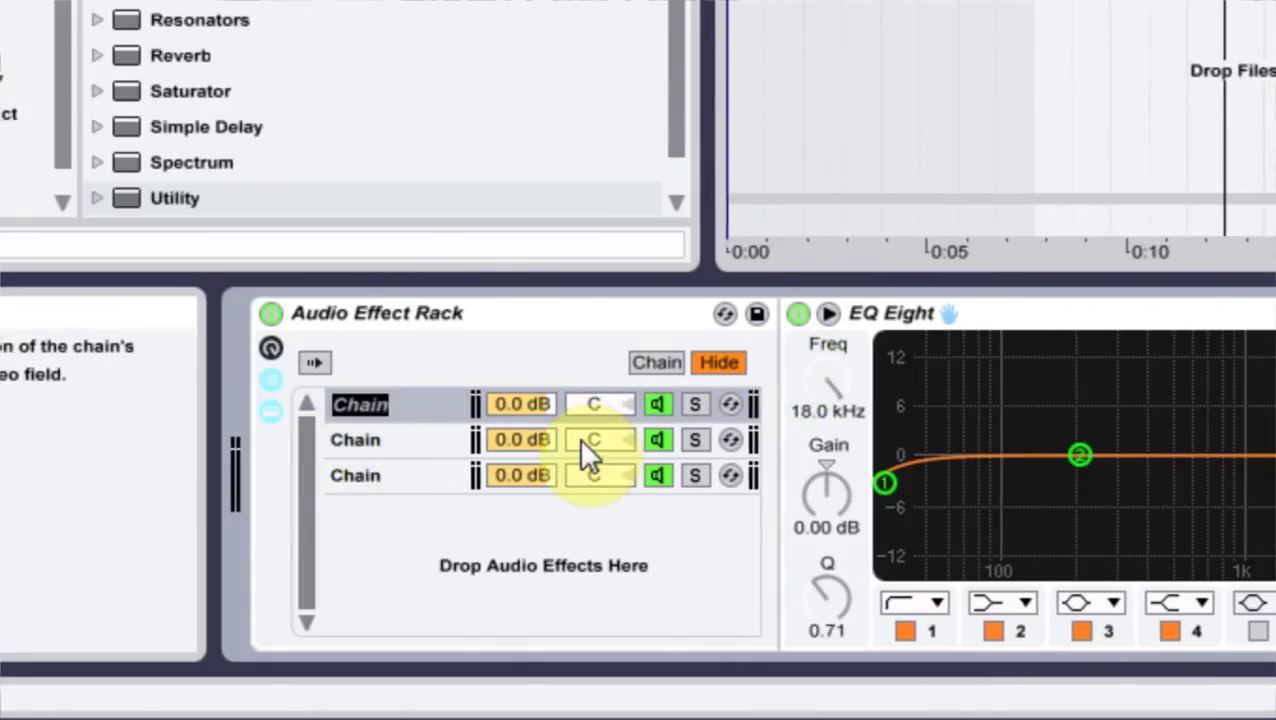
pyautogui.write('low')
pyautogui.press('Return')
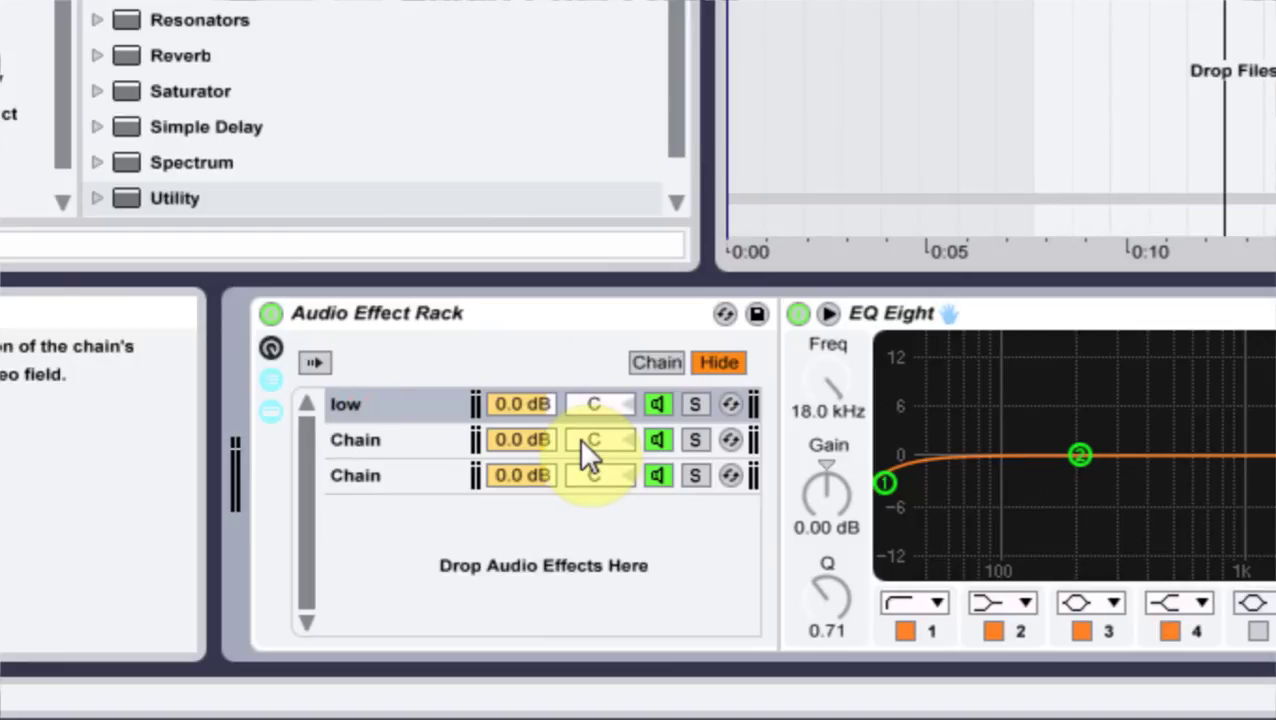
pyautogui.click(762, 252)
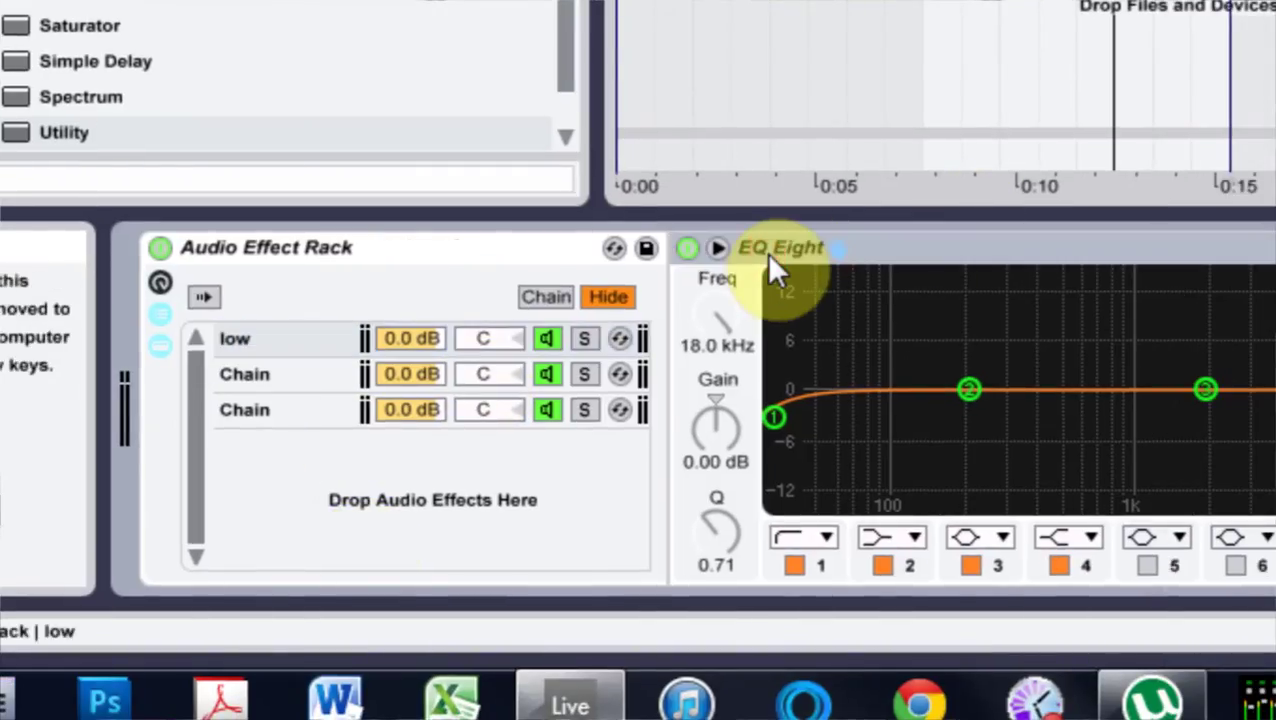
# - Name the first EQ Eight 'low', and the second chain and its EQ 'mid'
pyautogui.hotkey('ctrl', 'r')
pyautogui.write('low')
pyautogui.click(320, 377)
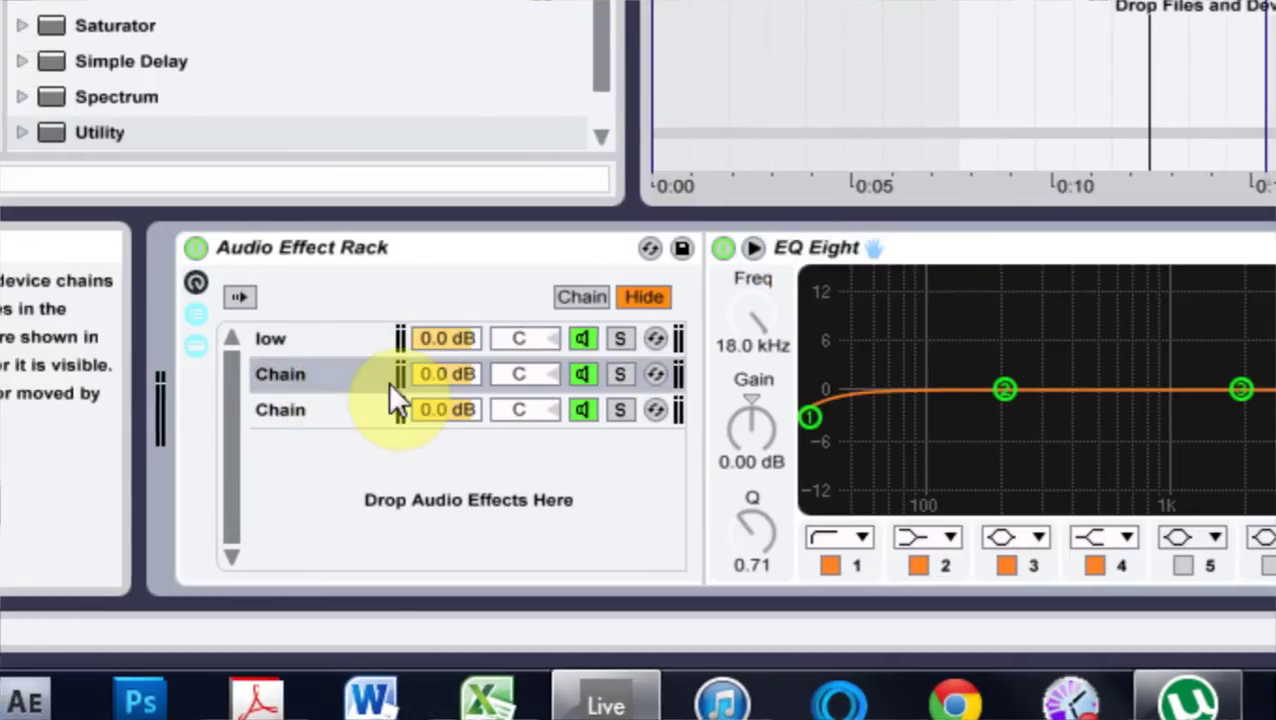
pyautogui.hotkey('ctrl', 'r')
pyautogui.write('mid')
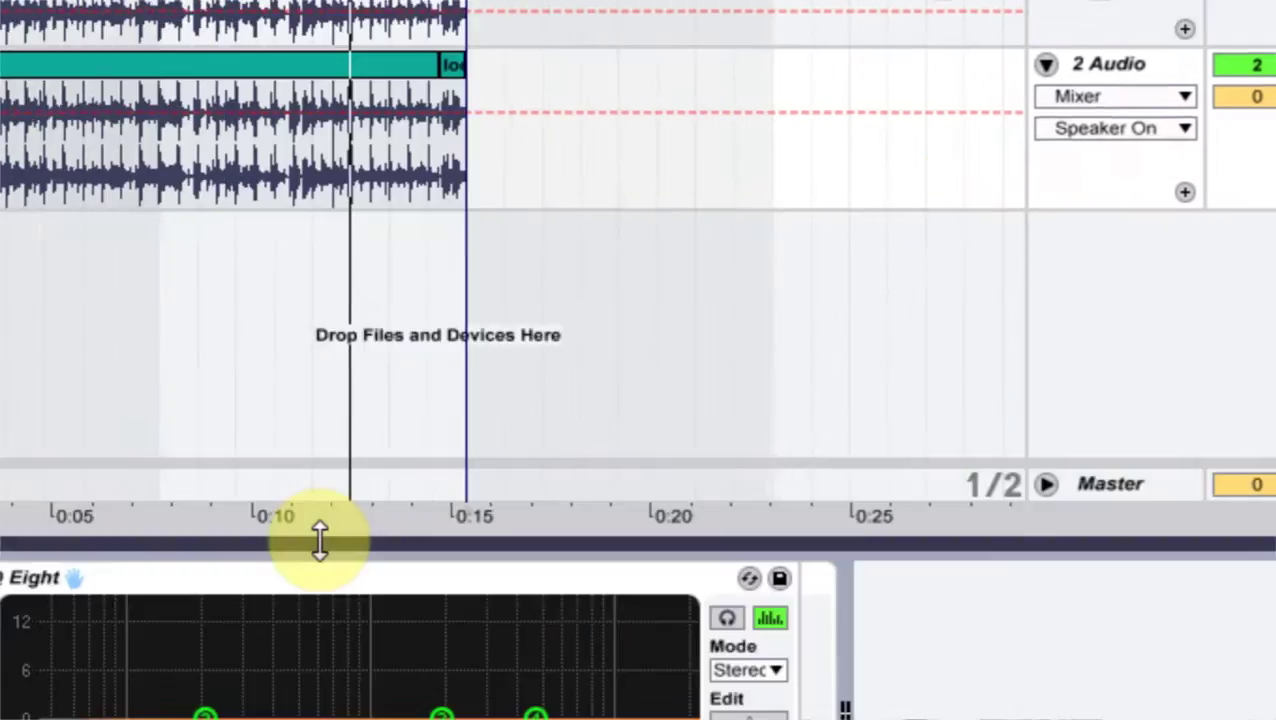
pyautogui.hotkey('ctrl', 'r')
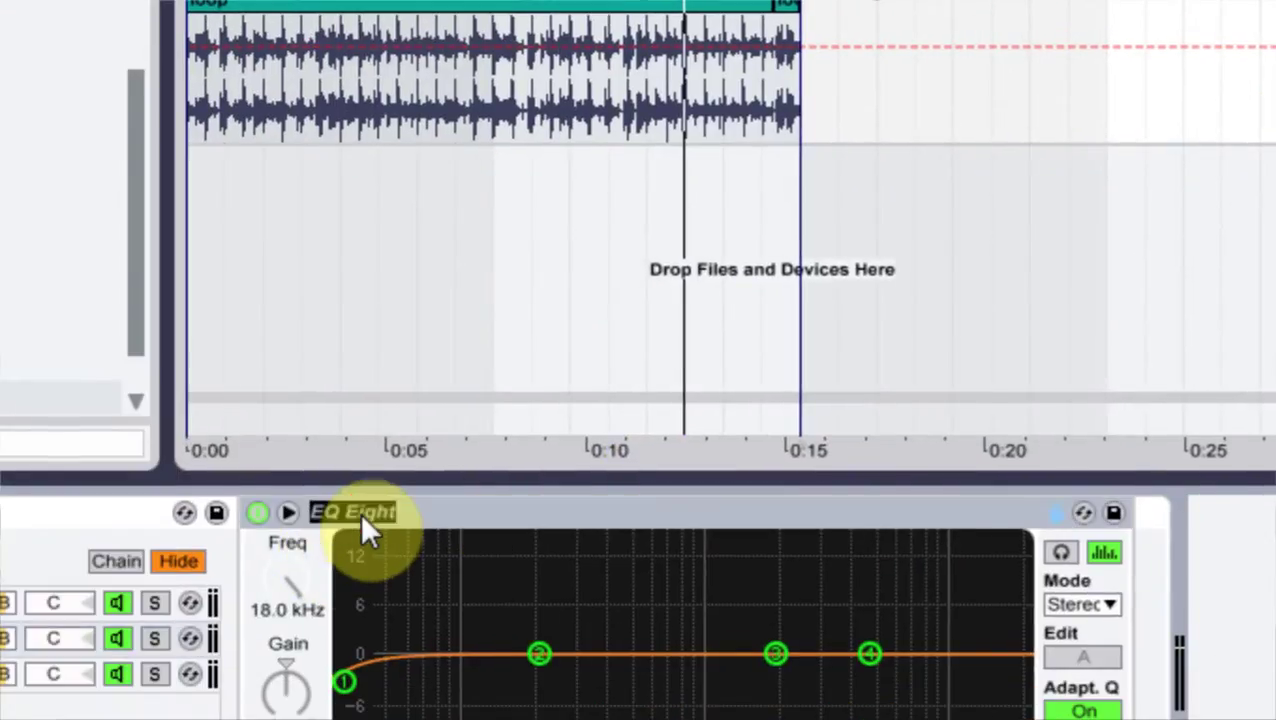
pyautogui.write('mid')
pyautogui.press('Return')
# - Rename the third chain and its EQ Eight 'high'
pyautogui.click(326, 510)
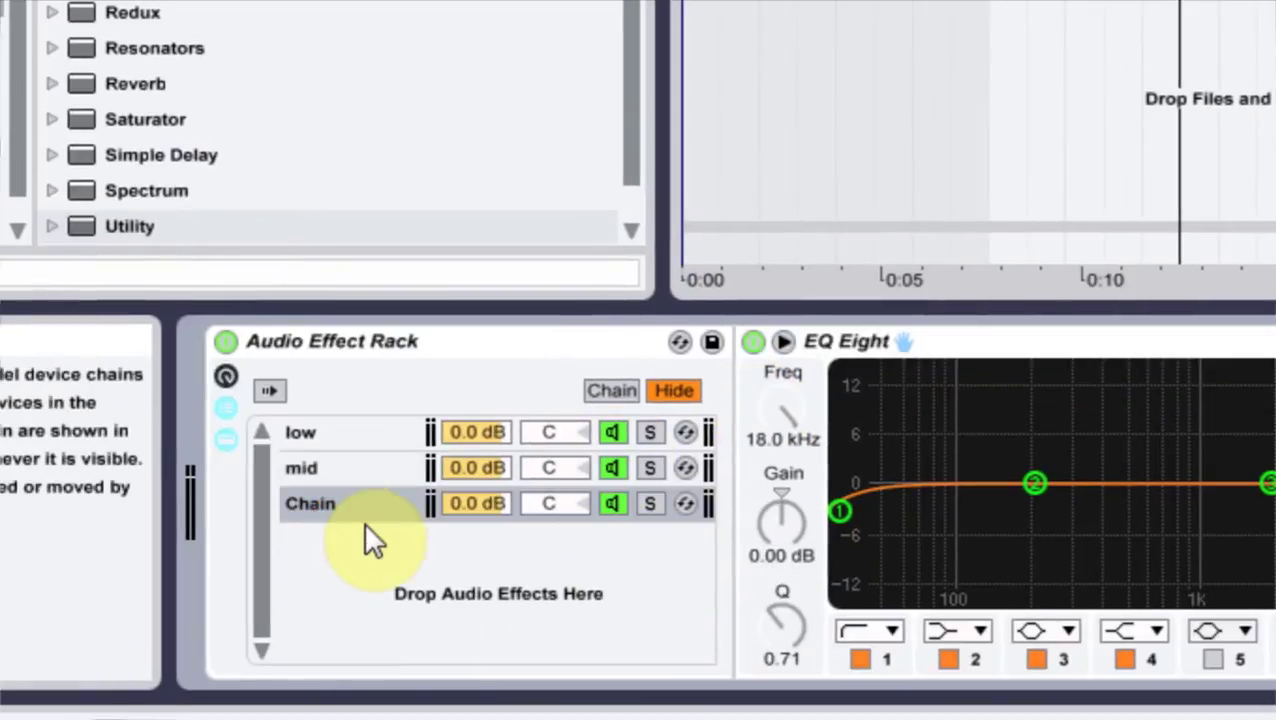
pyautogui.hotkey('ctrl', 'r')
pyautogui.write('hui')
pyautogui.press('BackSpace')
pyautogui.press('BackSpace')
pyautogui.write('igh')
pyautogui.press('Return')
pyautogui.click(840, 345)
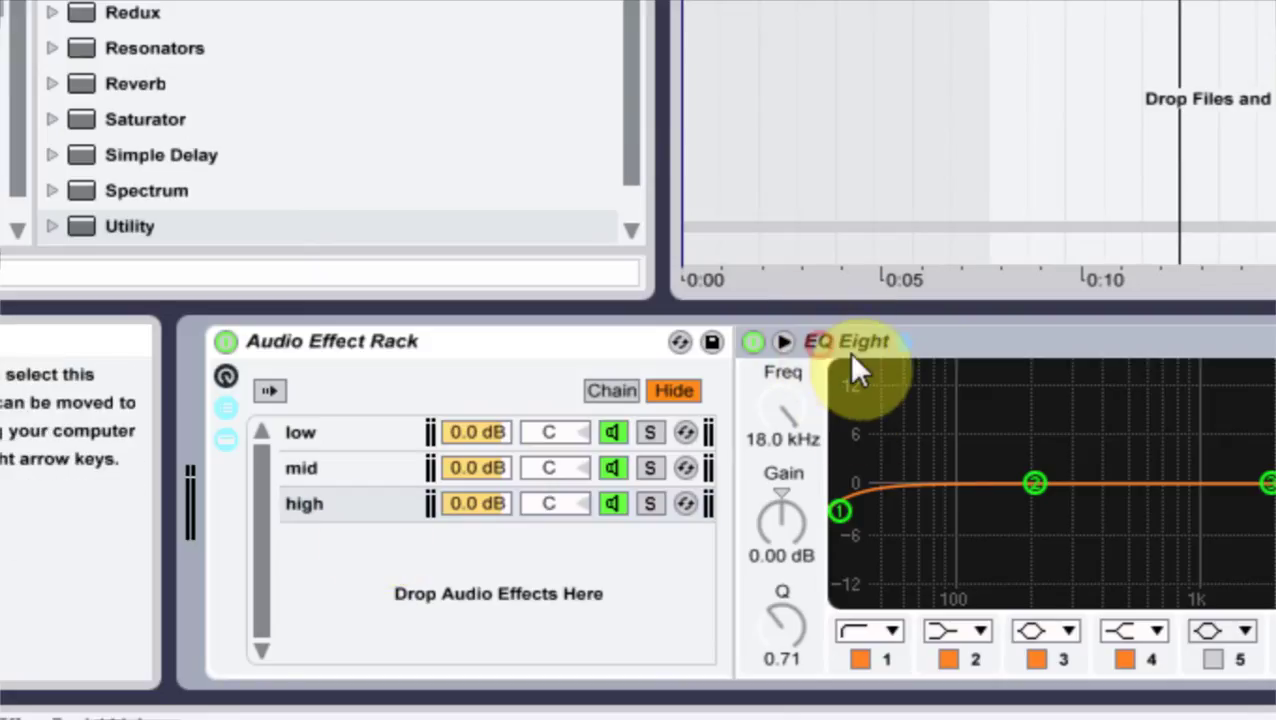
pyautogui.hotkey('ctrl', 'r')
pyautogui.write('hi')
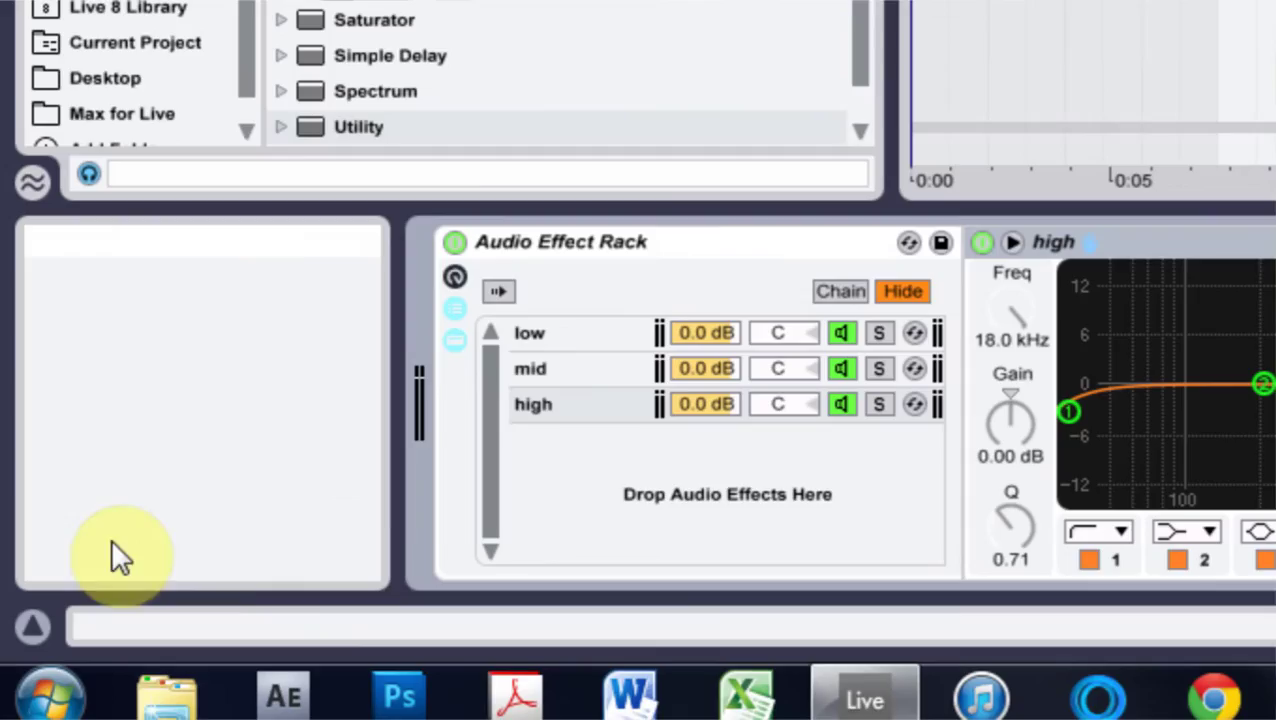
# - Set the low chain's Utility Width to 0% for mono lows
pyautogui.click(539, 333)
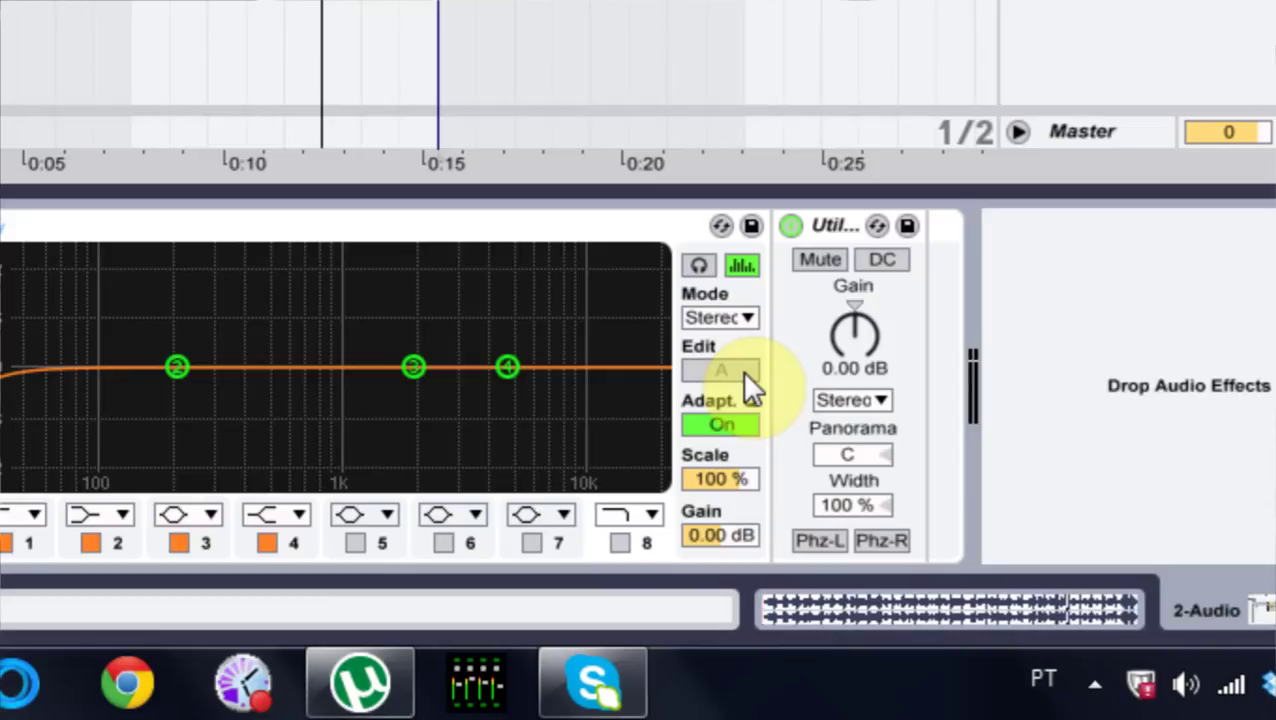
pyautogui.click(838, 505)
pyautogui.moveTo(838, 505); pyautogui.dragTo(836, 504)
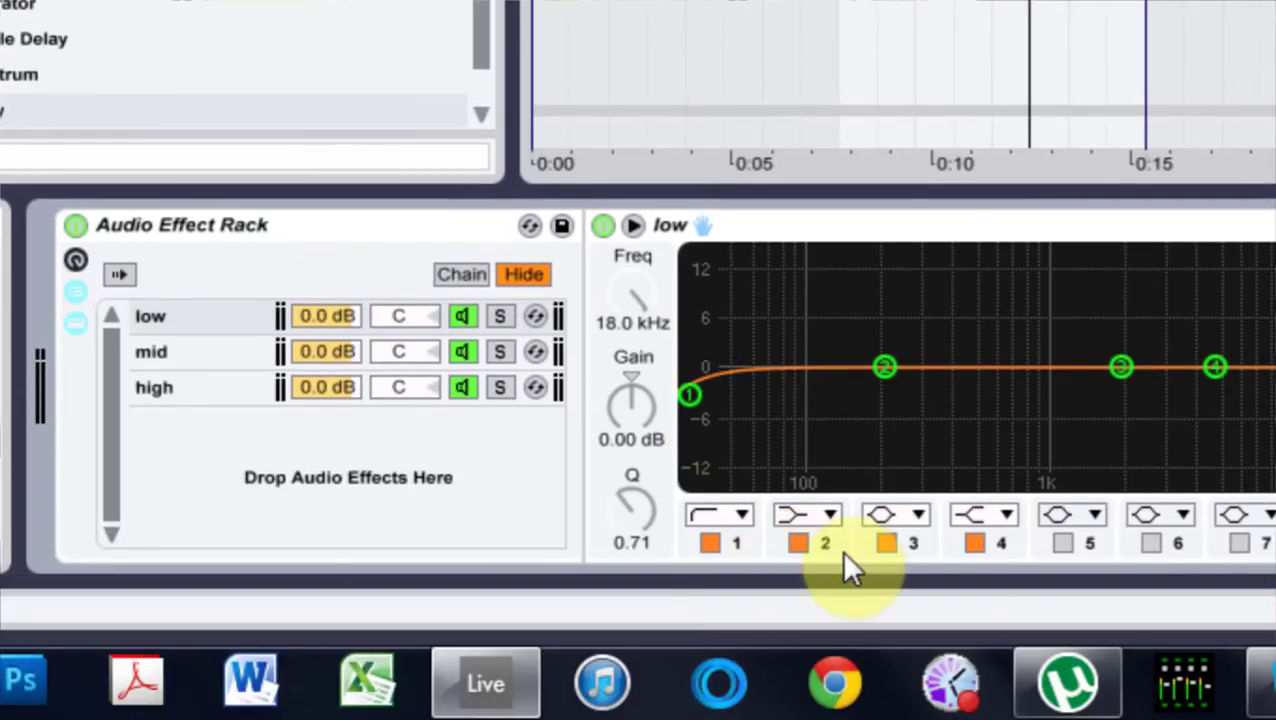
# - Disable EQ band 4 and make band 2 a bell filter at 70 Hz
pyautogui.click(955, 546)
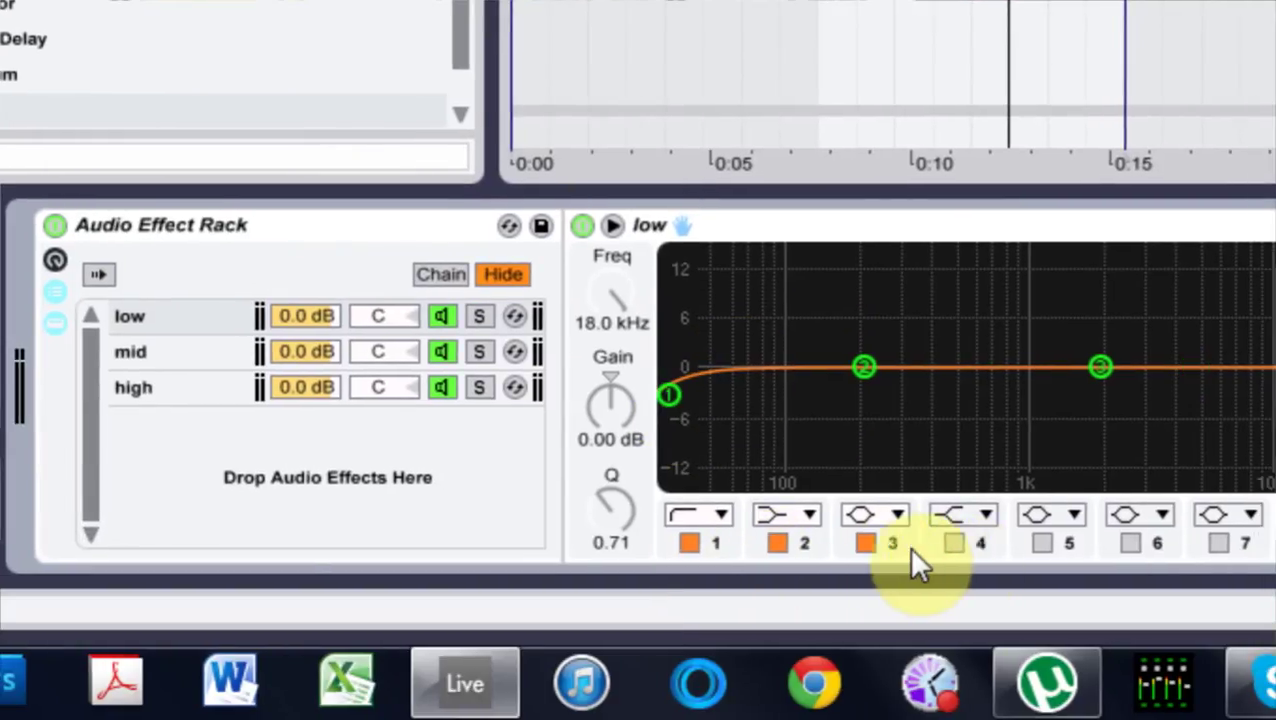
pyautogui.click(787, 517)
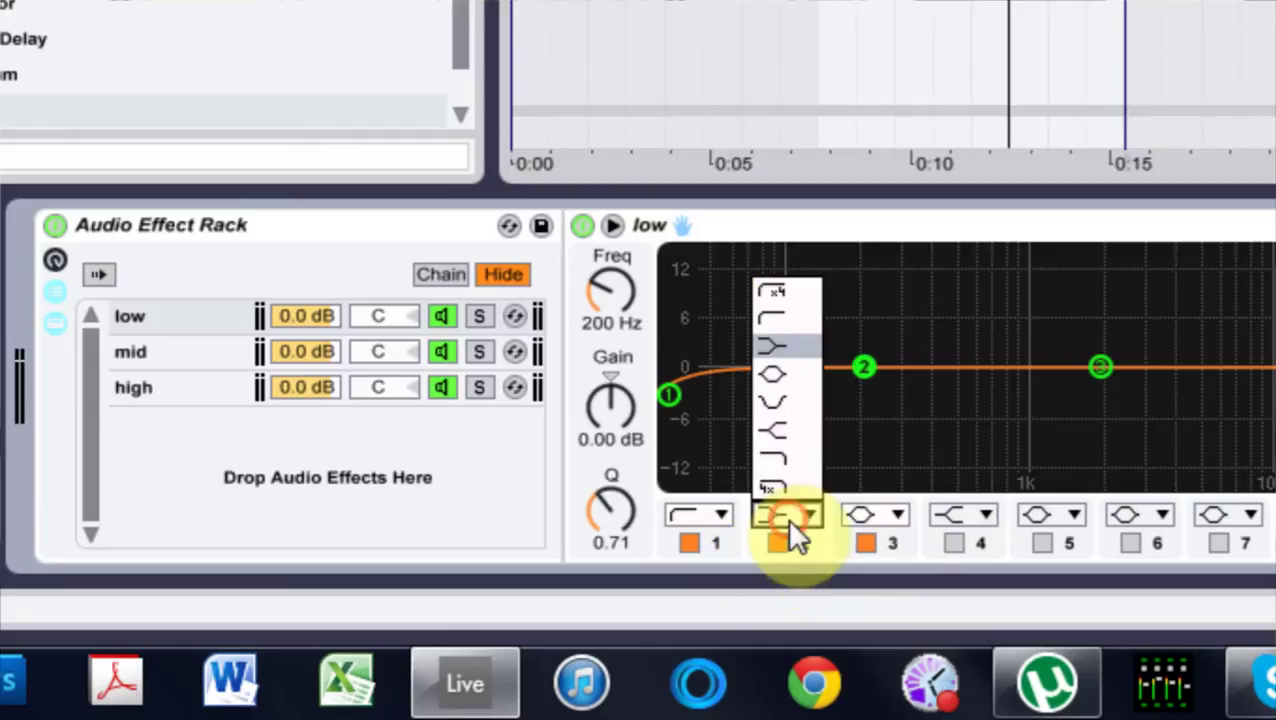
pyautogui.click(773, 388)
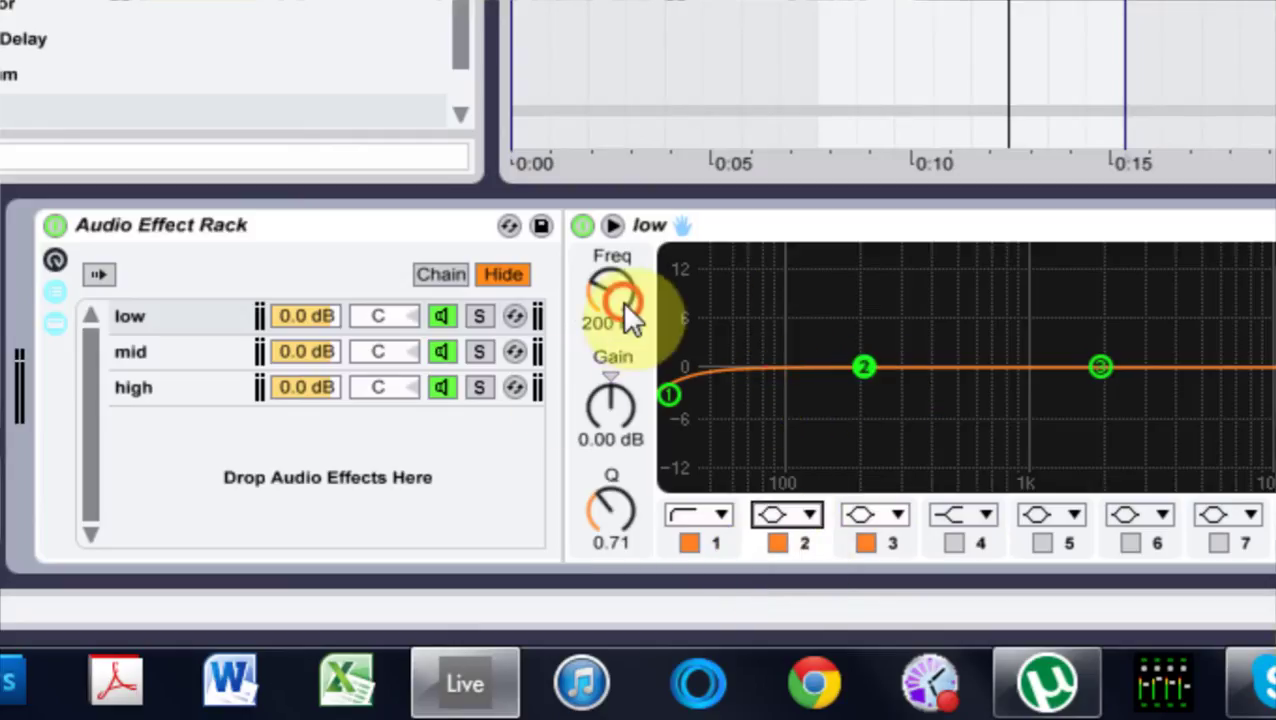
pyautogui.moveTo(620, 300); pyautogui.dragTo(620, 365)
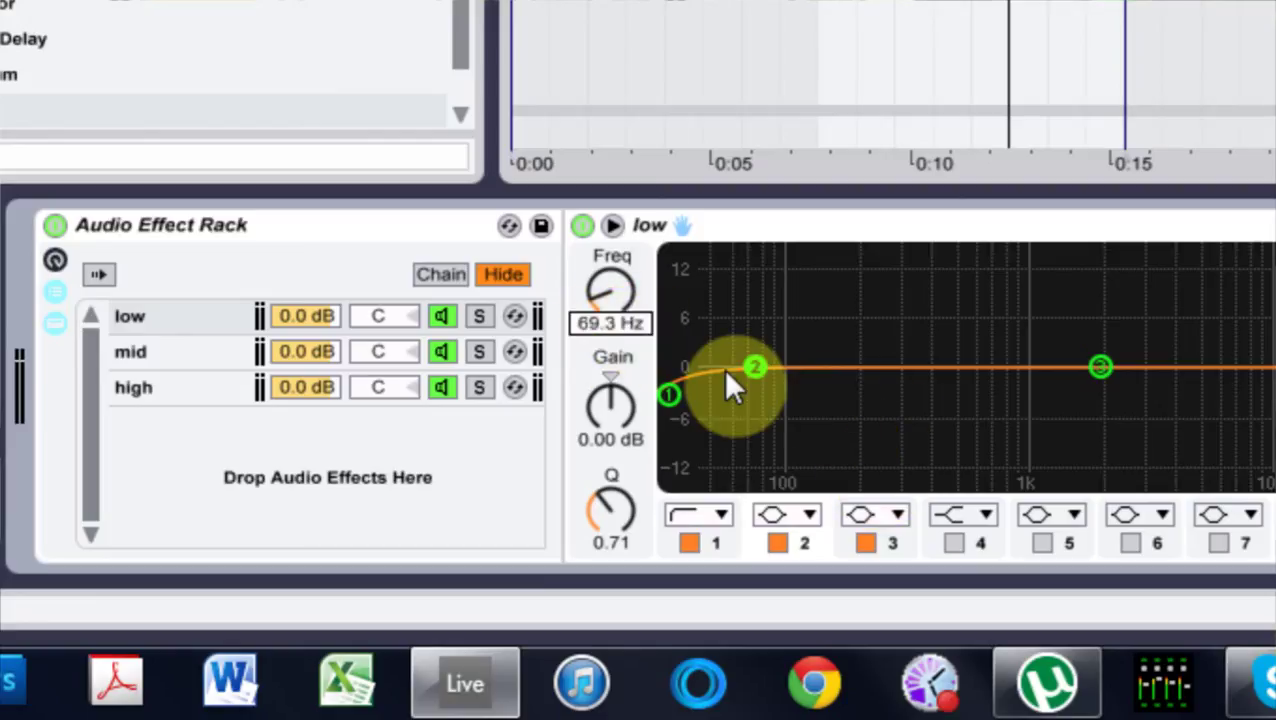
pyautogui.write('70')
pyautogui.press('Return')
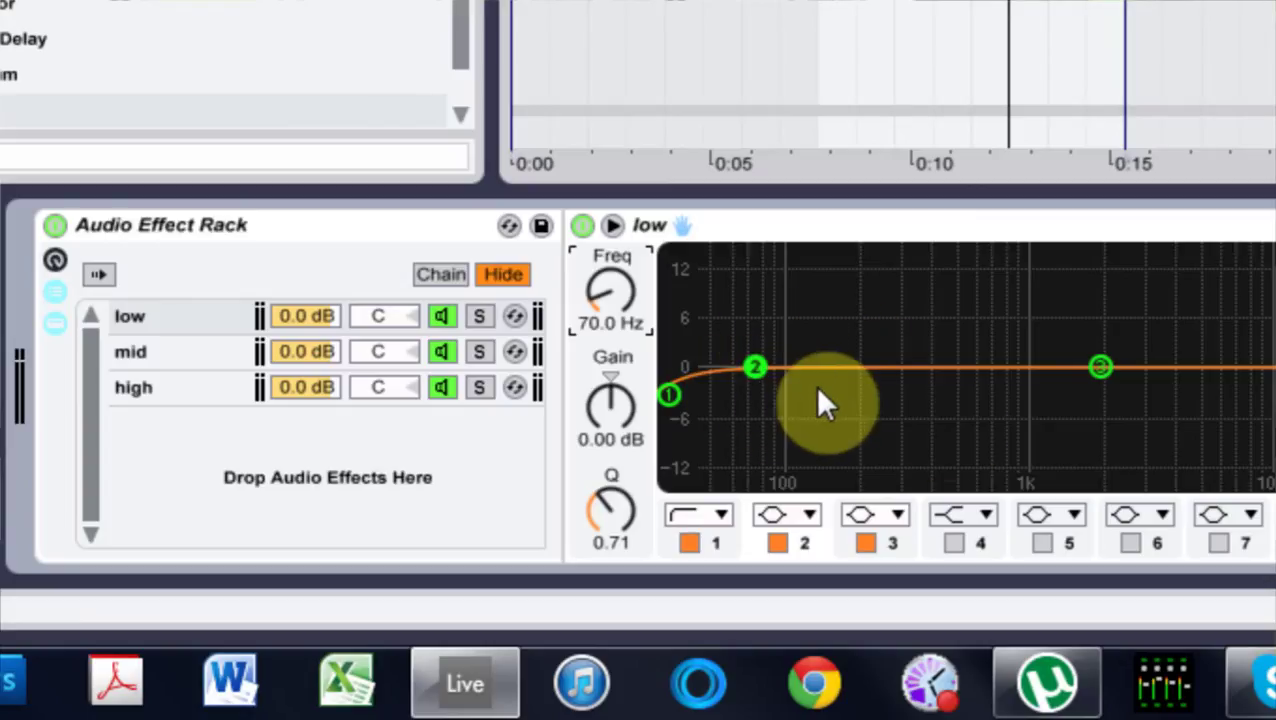
# - Make band 3 a 48 dB low-pass, briefly trying the 12 dB slope
pyautogui.click(886, 516)
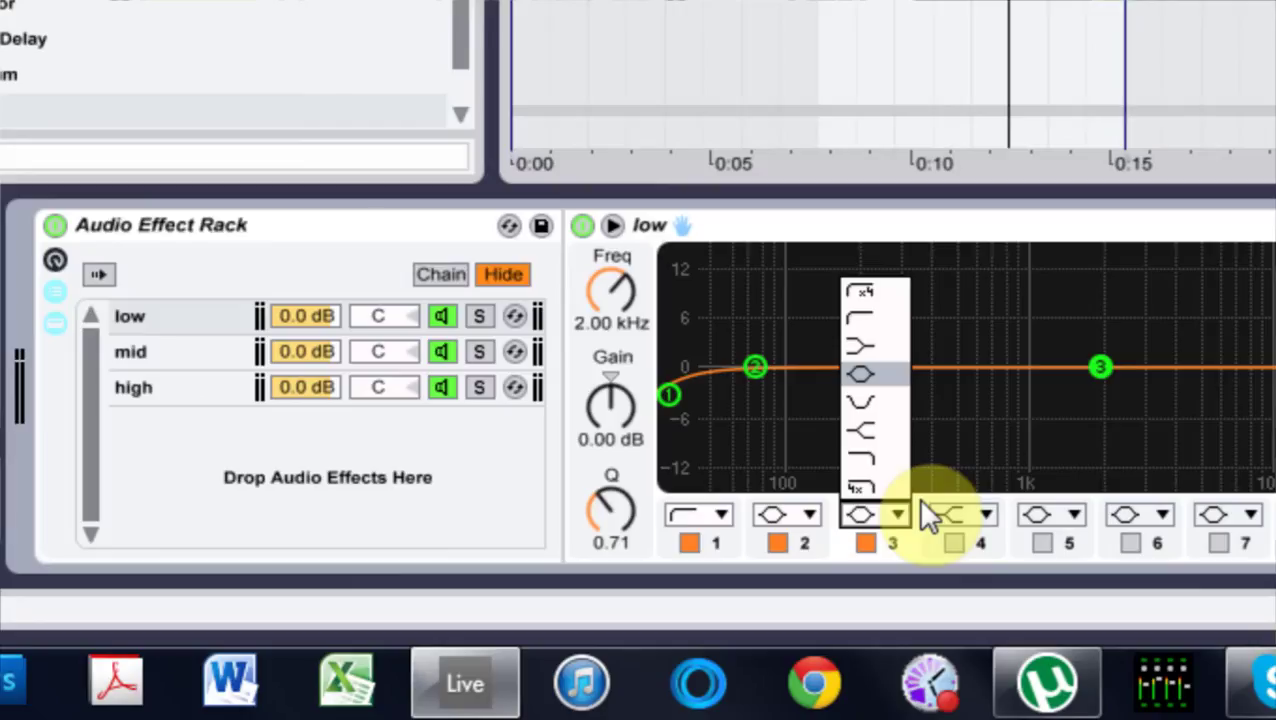
pyautogui.click(858, 487)
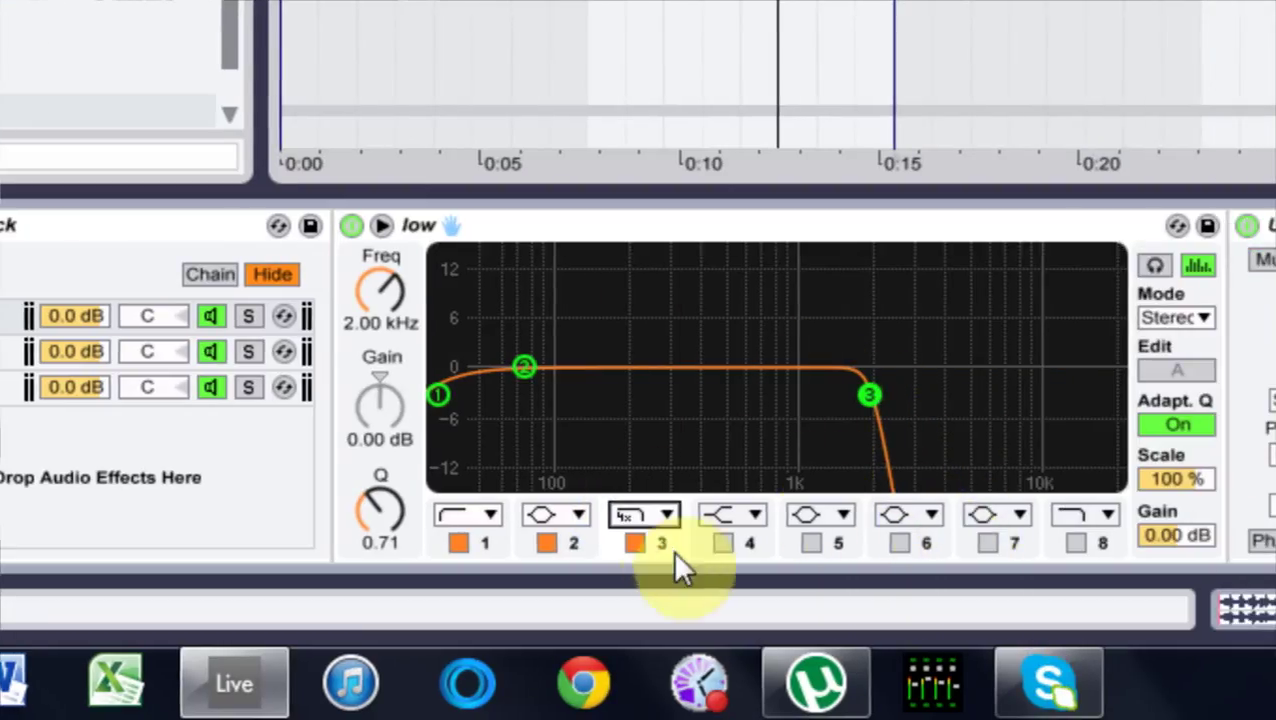
pyautogui.click(664, 514)
pyautogui.click(659, 462)
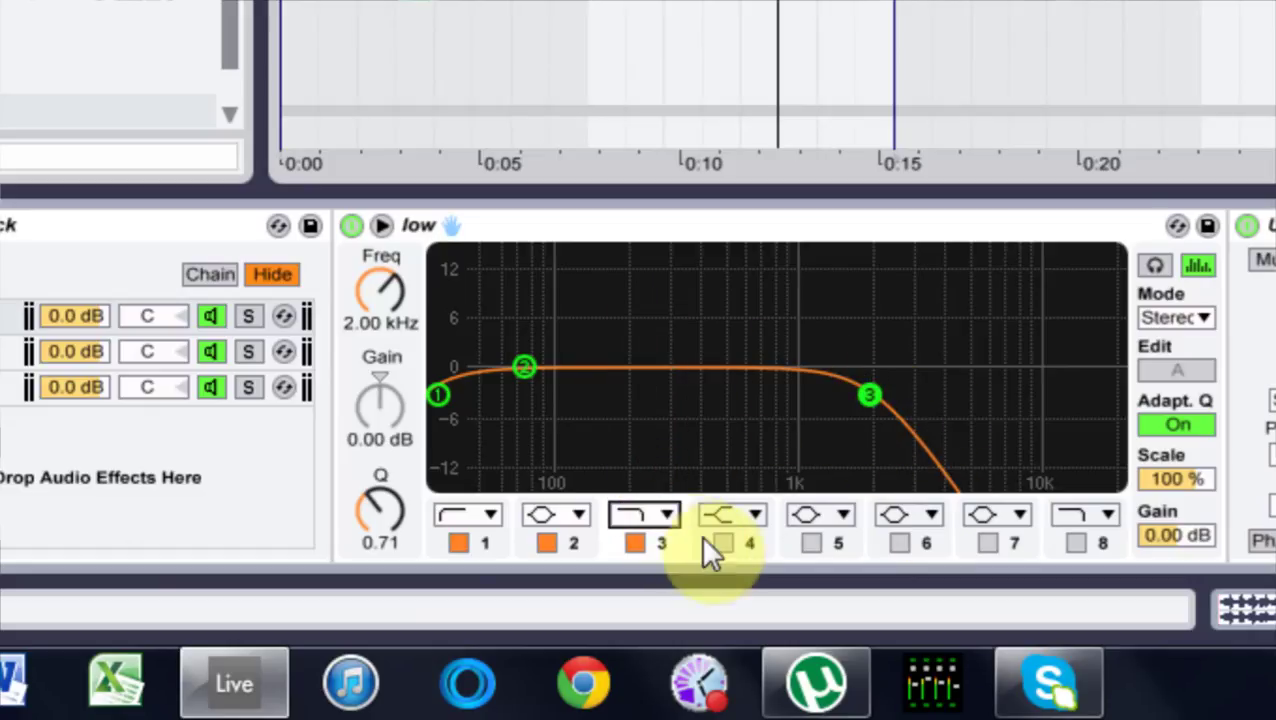
pyautogui.click(667, 518)
pyautogui.click(659, 488)
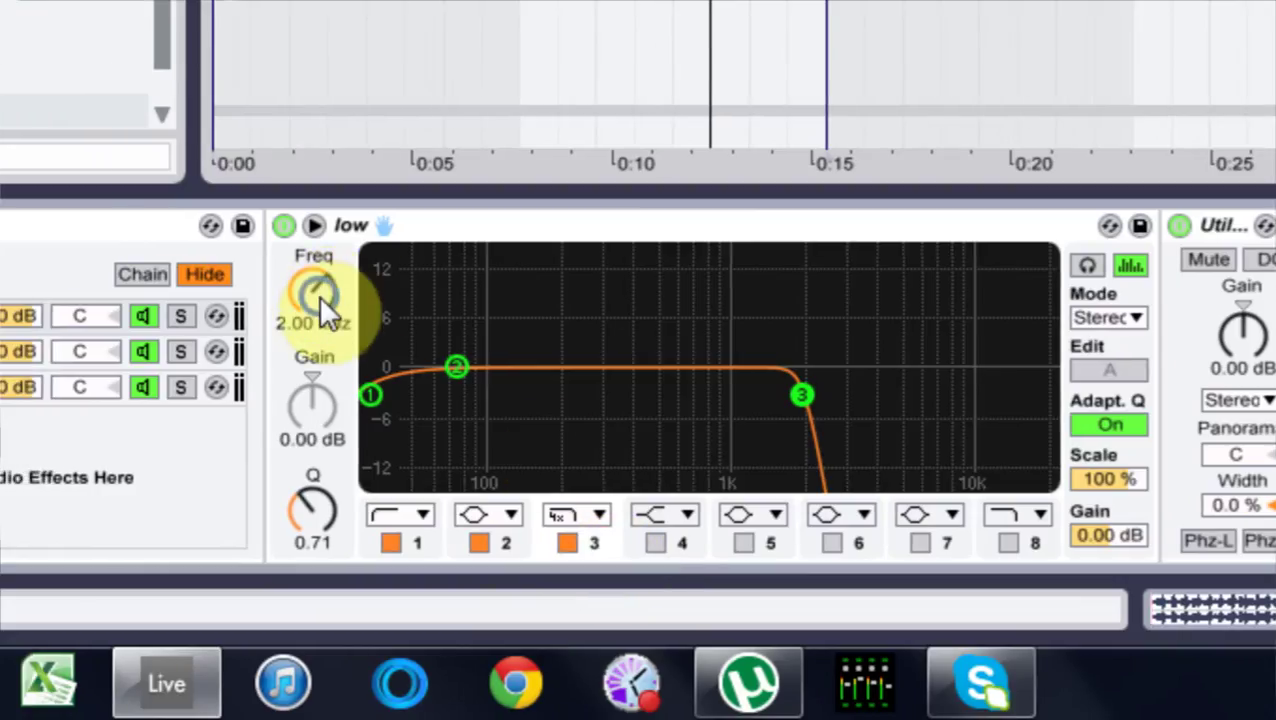
# - Map band 3's frequency to Macro 1 and band 2's gain to Macro 3
pyautogui.rightClick(319, 295)
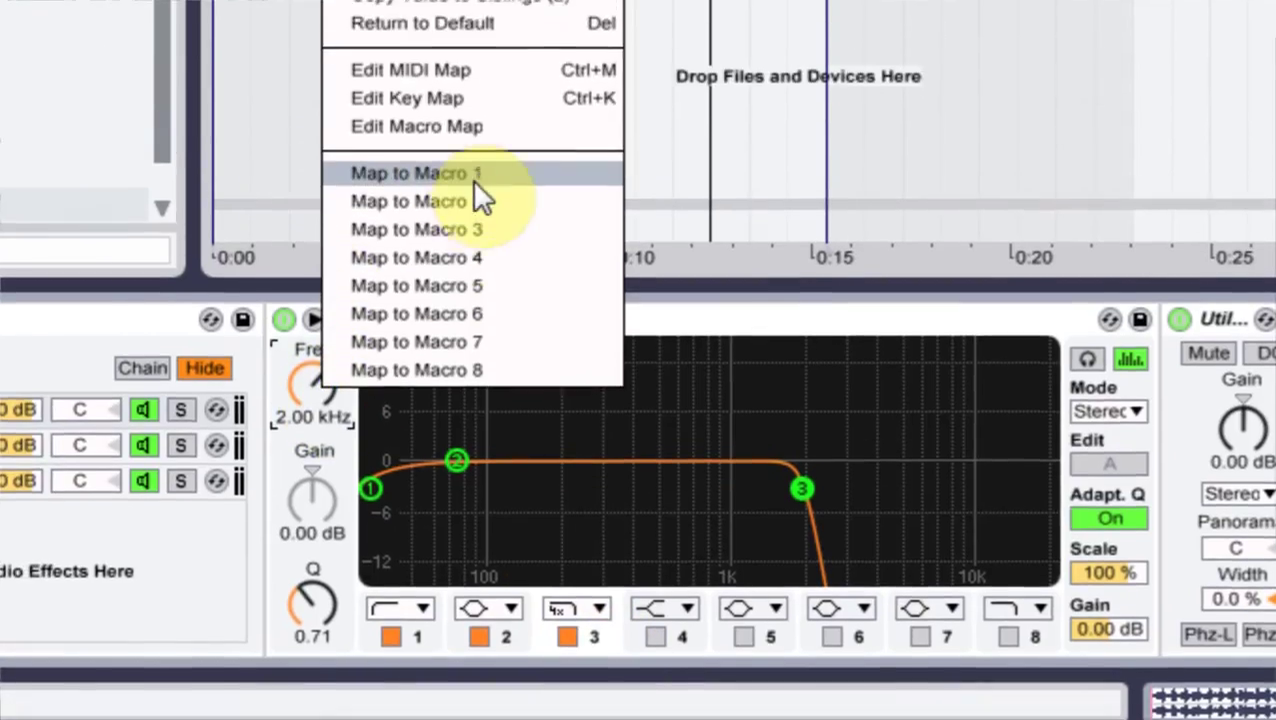
pyautogui.click(465, 186)
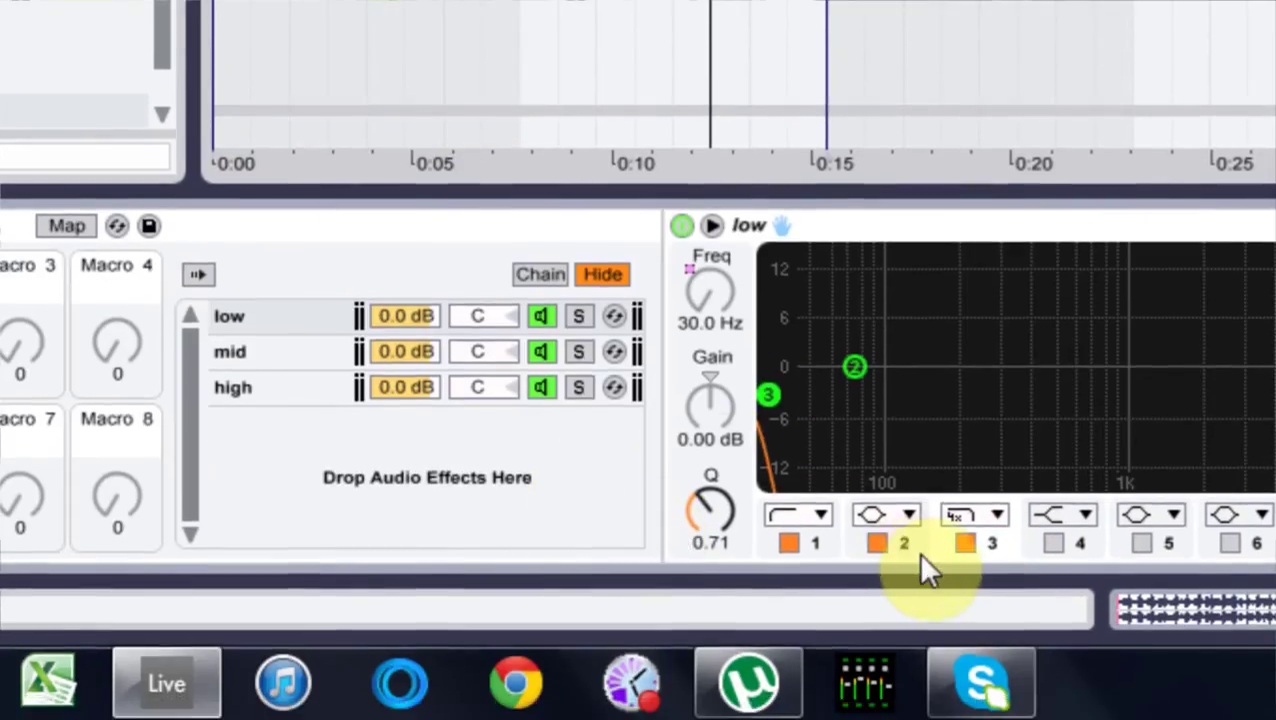
pyautogui.click(903, 542)
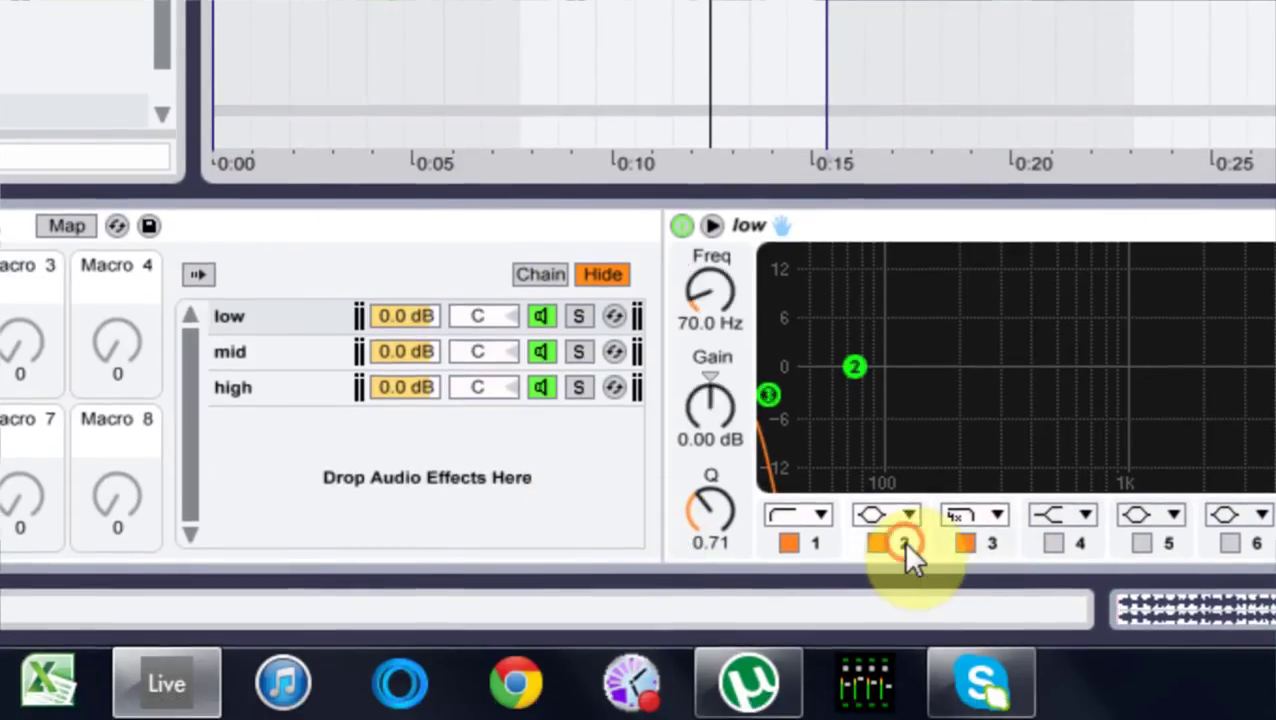
pyautogui.rightClick(712, 406)
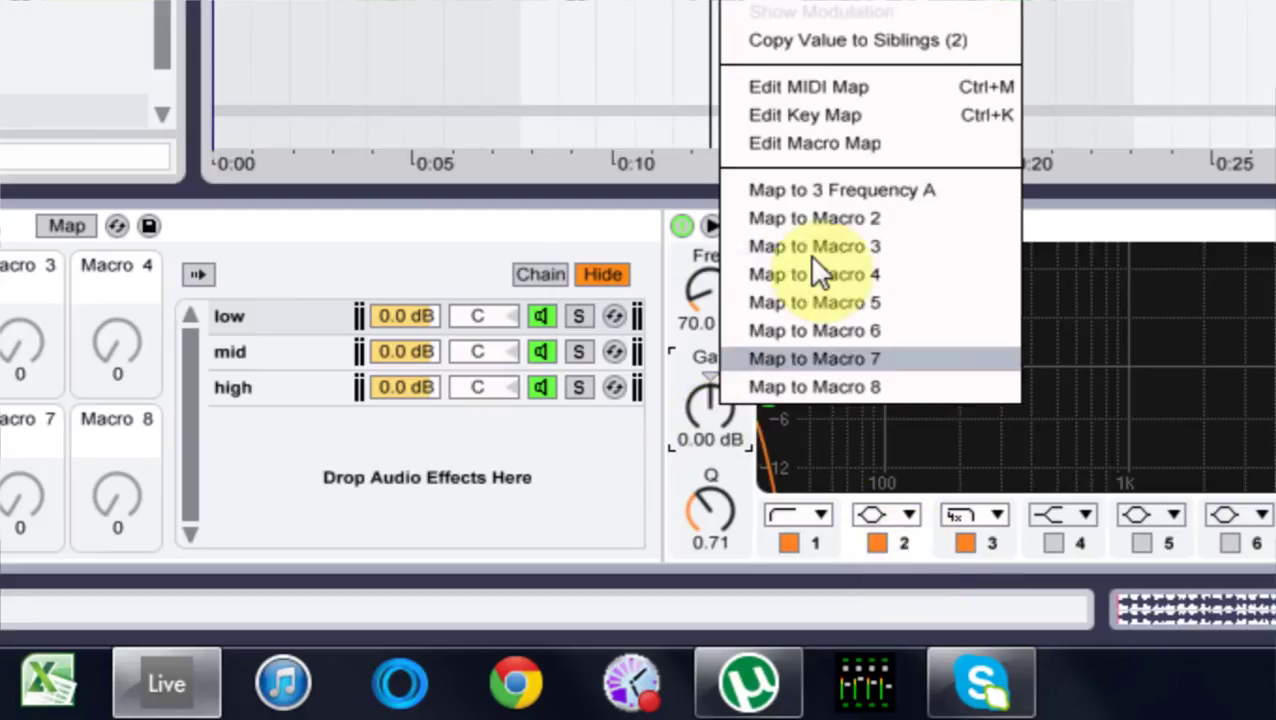
pyautogui.click(881, 246)
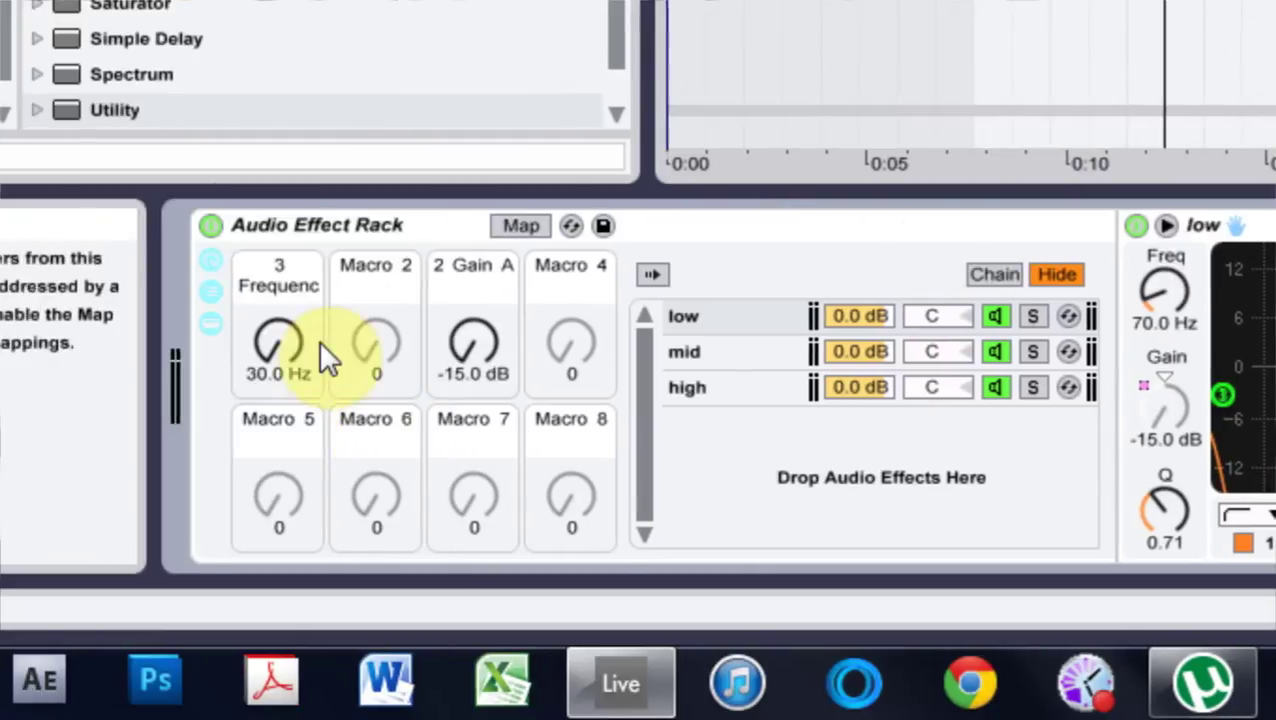
# - Test both macros, setting Gain A to 0 dB and sweeping the cutoff
pyautogui.moveTo(307, 340); pyautogui.dragTo(307, 290)
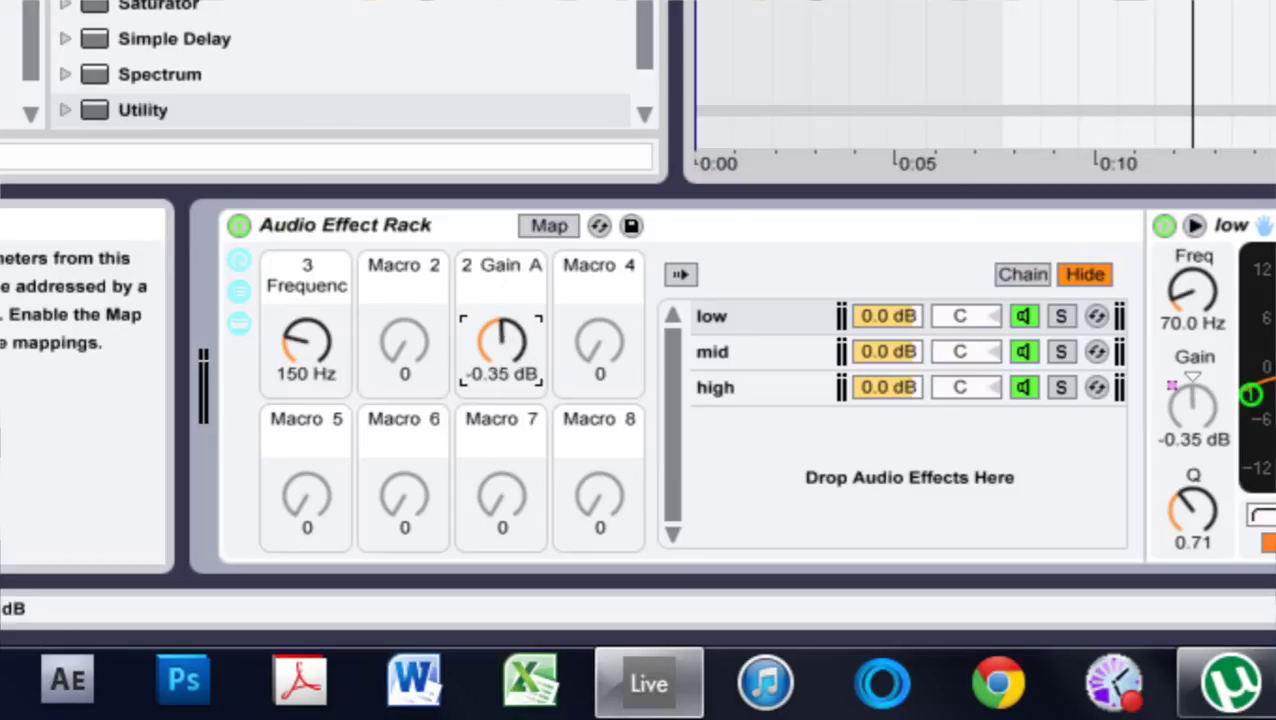
pyautogui.moveTo(502, 342); pyautogui.dragTo(502, 290)
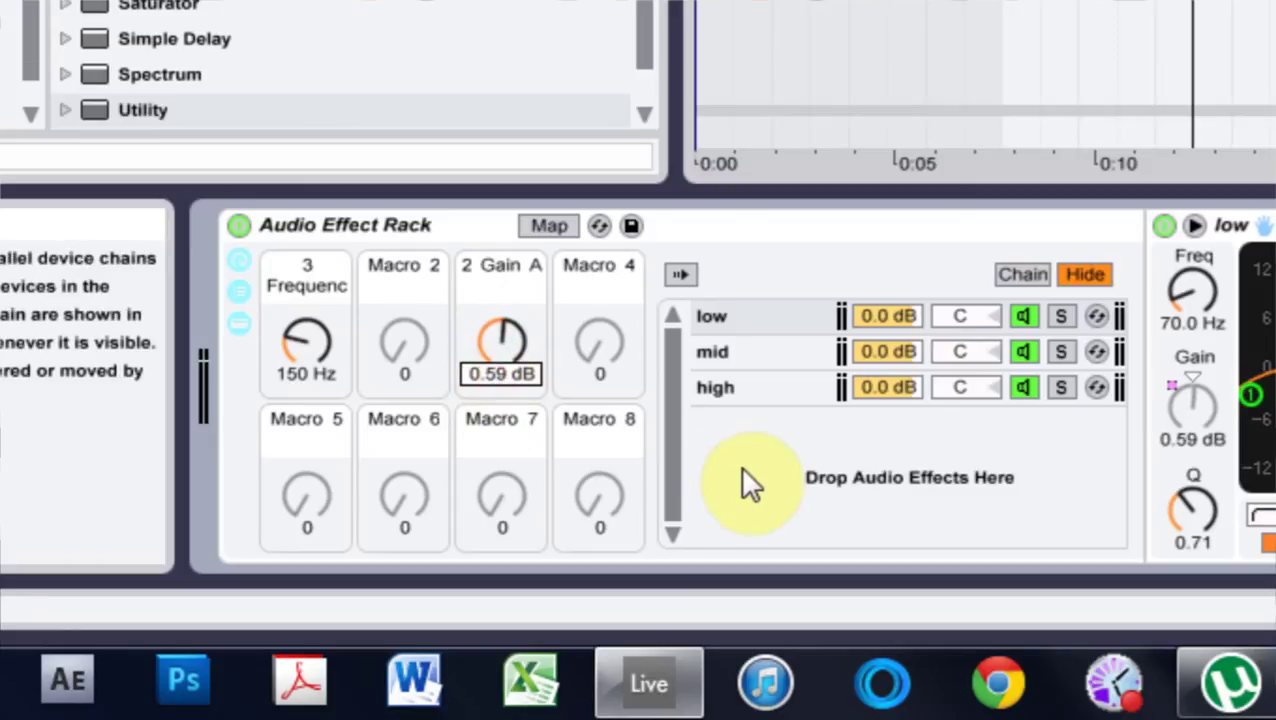
pyautogui.write('0')
pyautogui.press('Return')
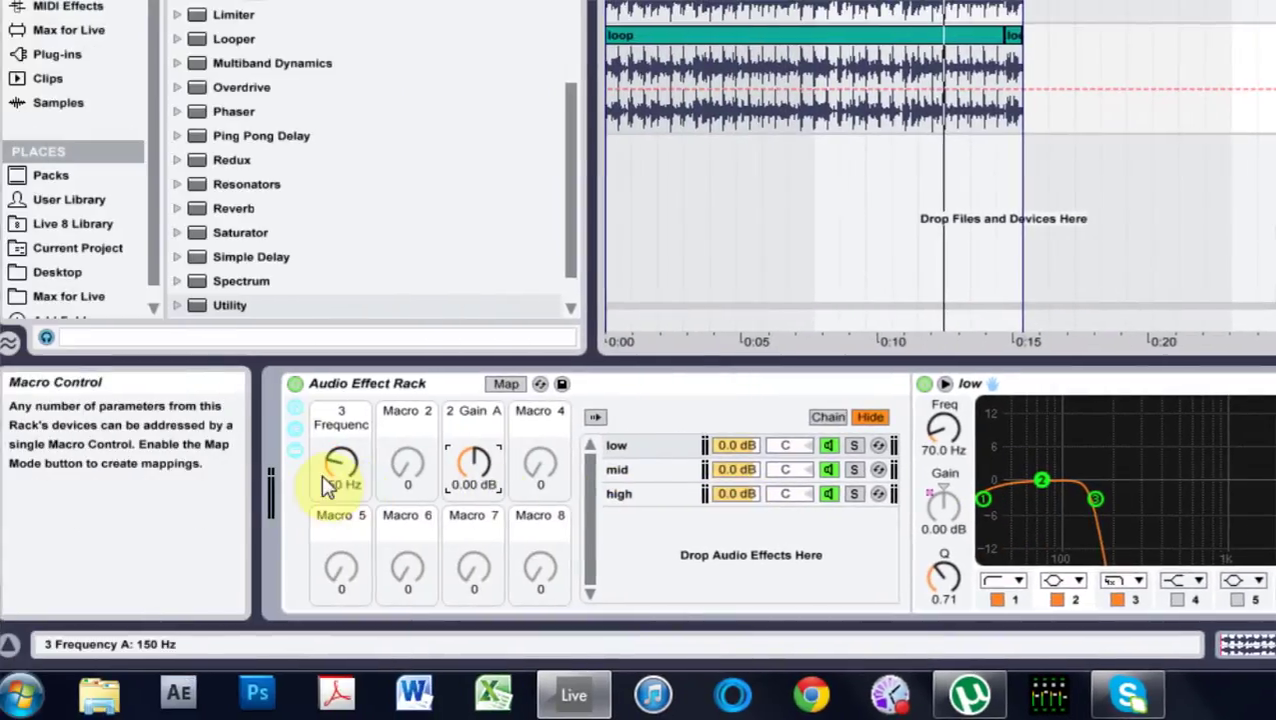
pyautogui.moveTo(321, 475)
pyautogui.mouseDown()
pyautogui.moveTo(340, 440)
pyautogui.moveTo(341, 468)
pyautogui.mouseUp()
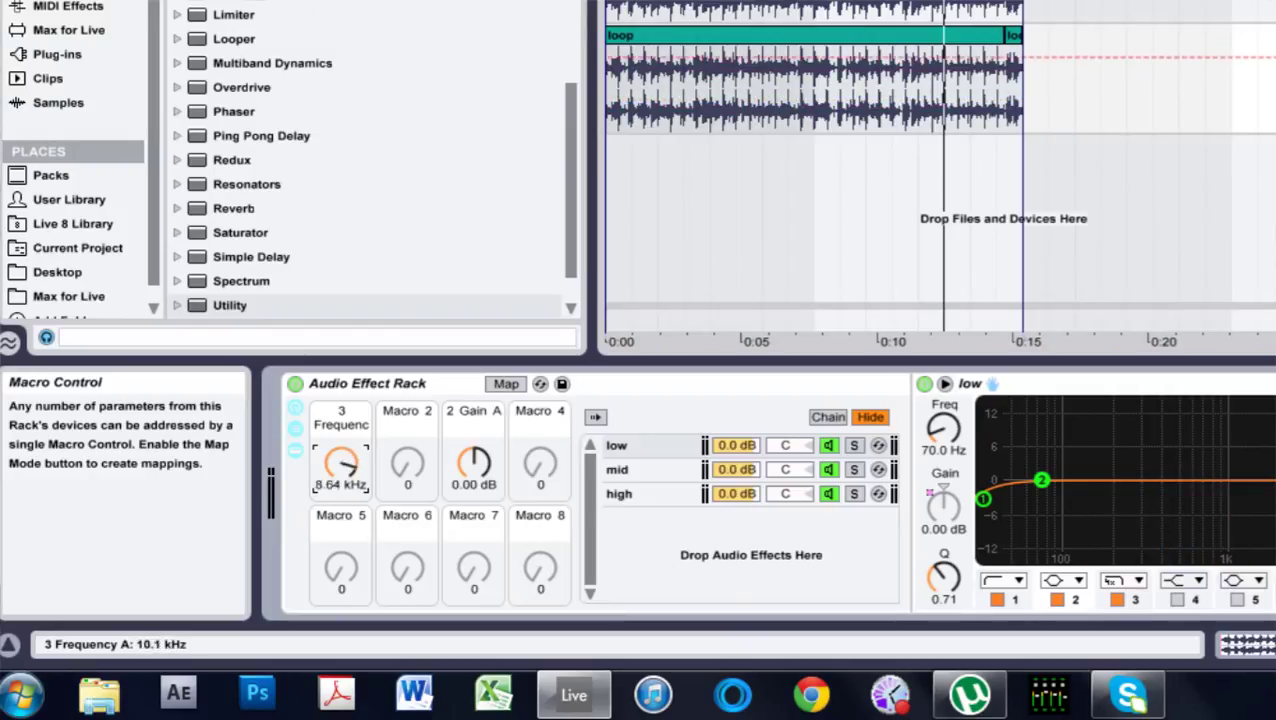
# - On the mid EQ, disable band 3, make band 2 low-pass and band 1 a 48 dB high-pass
pyautogui.click(650, 478)
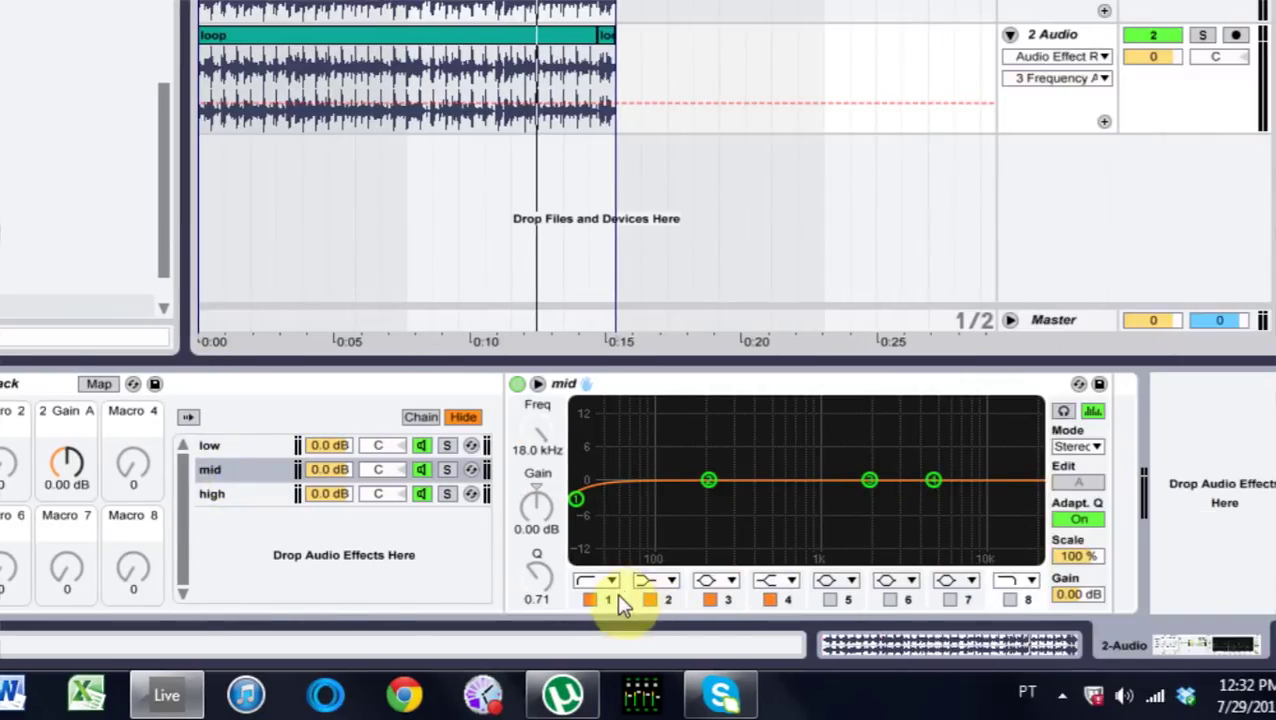
pyautogui.click(705, 598)
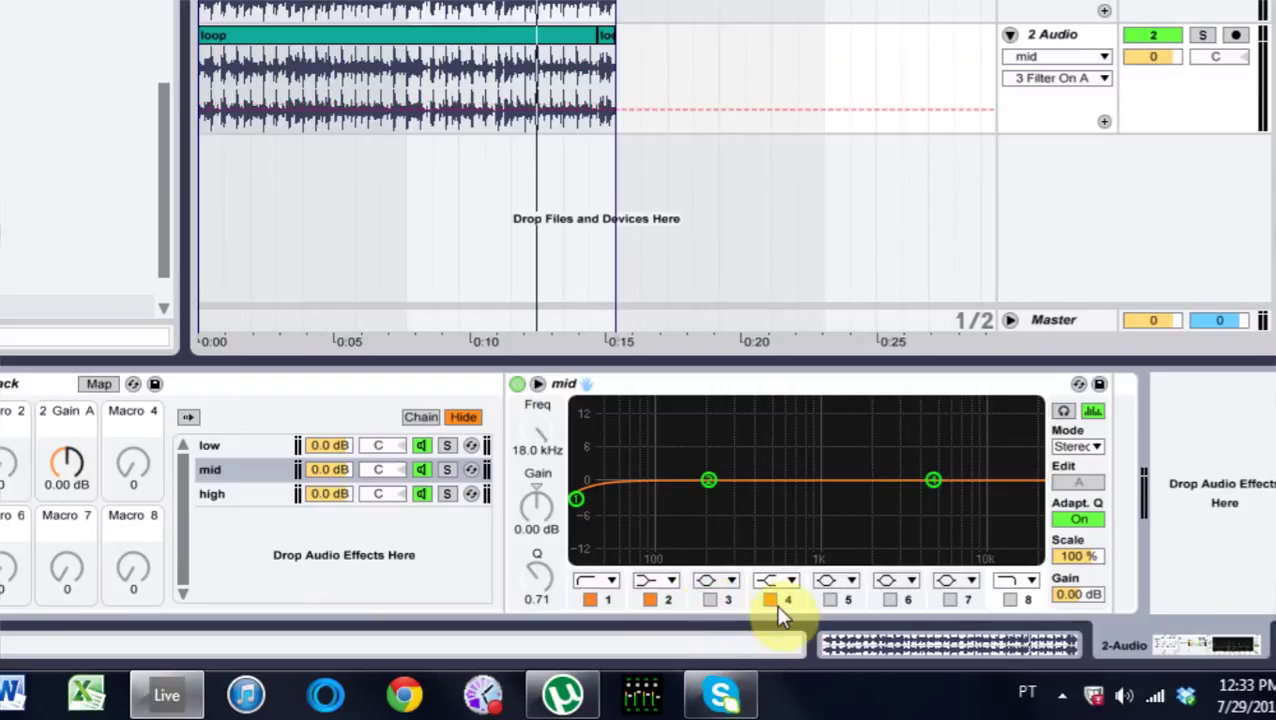
pyautogui.click(661, 585)
pyautogui.click(648, 564)
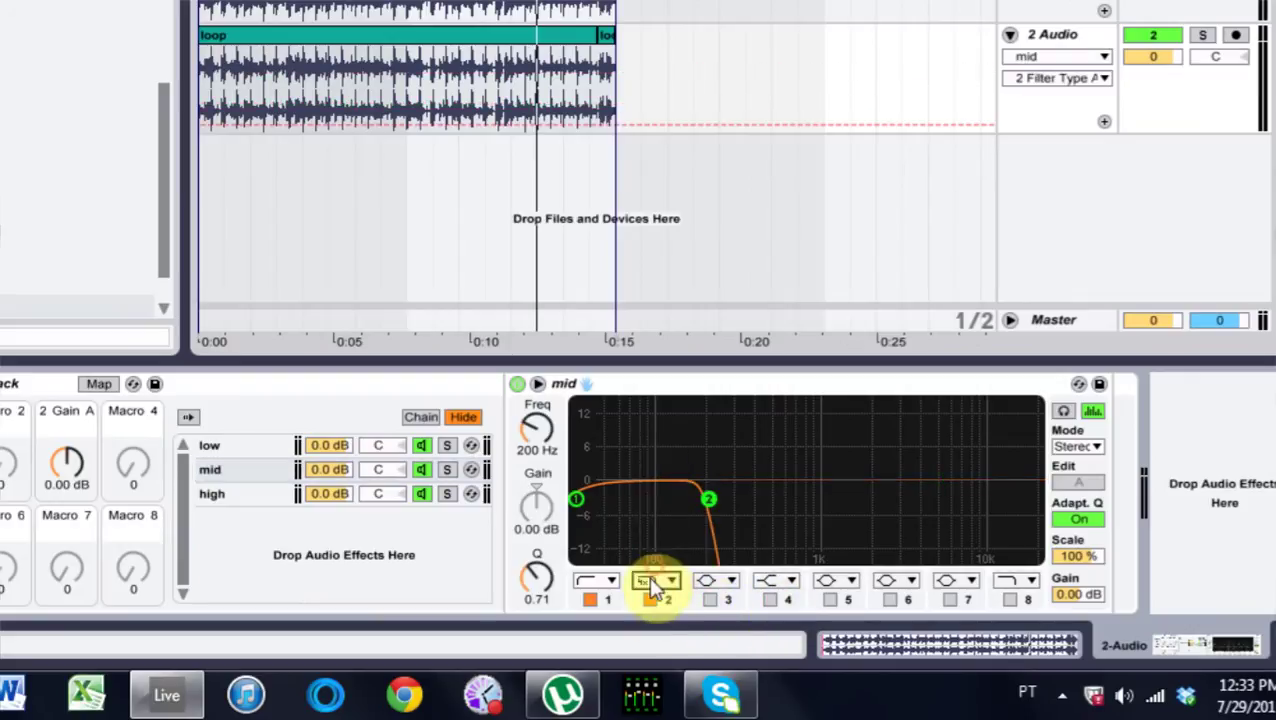
pyautogui.click(600, 582)
pyautogui.click(612, 432)
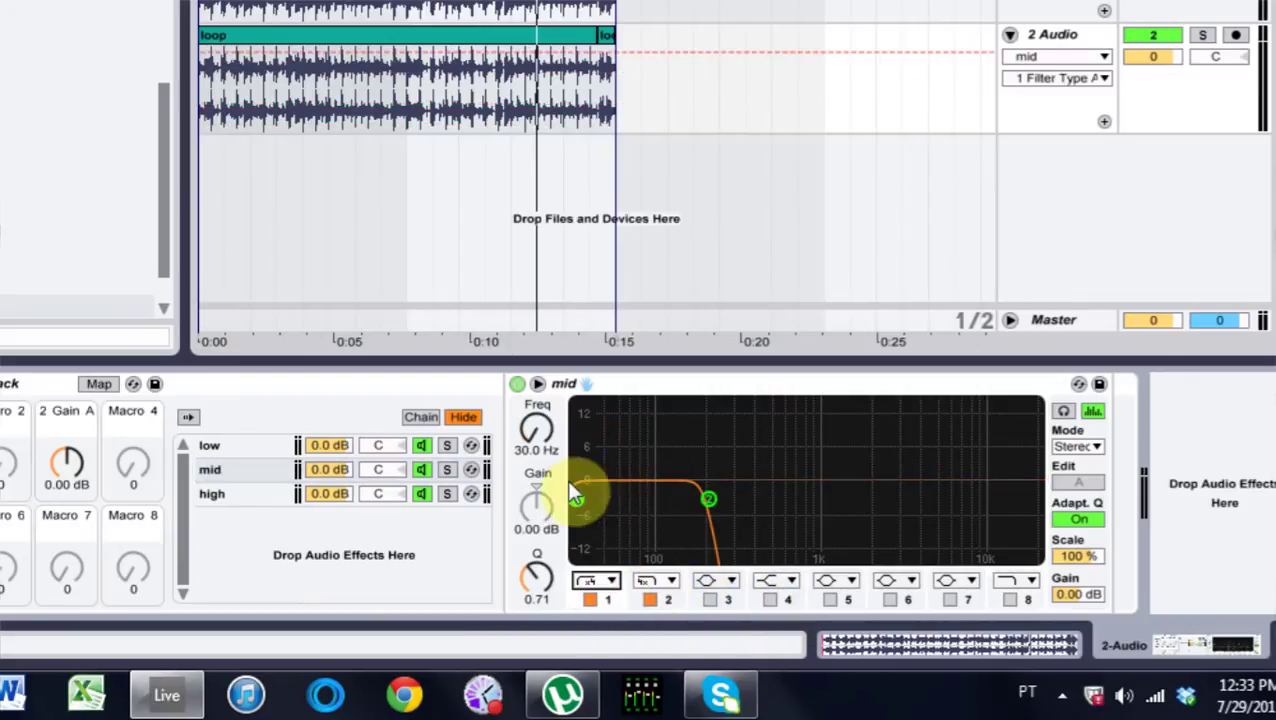
# - Map band 1's frequency to Macro 1 and band 2's frequency to Macro 2
pyautogui.rightClick(536, 430)
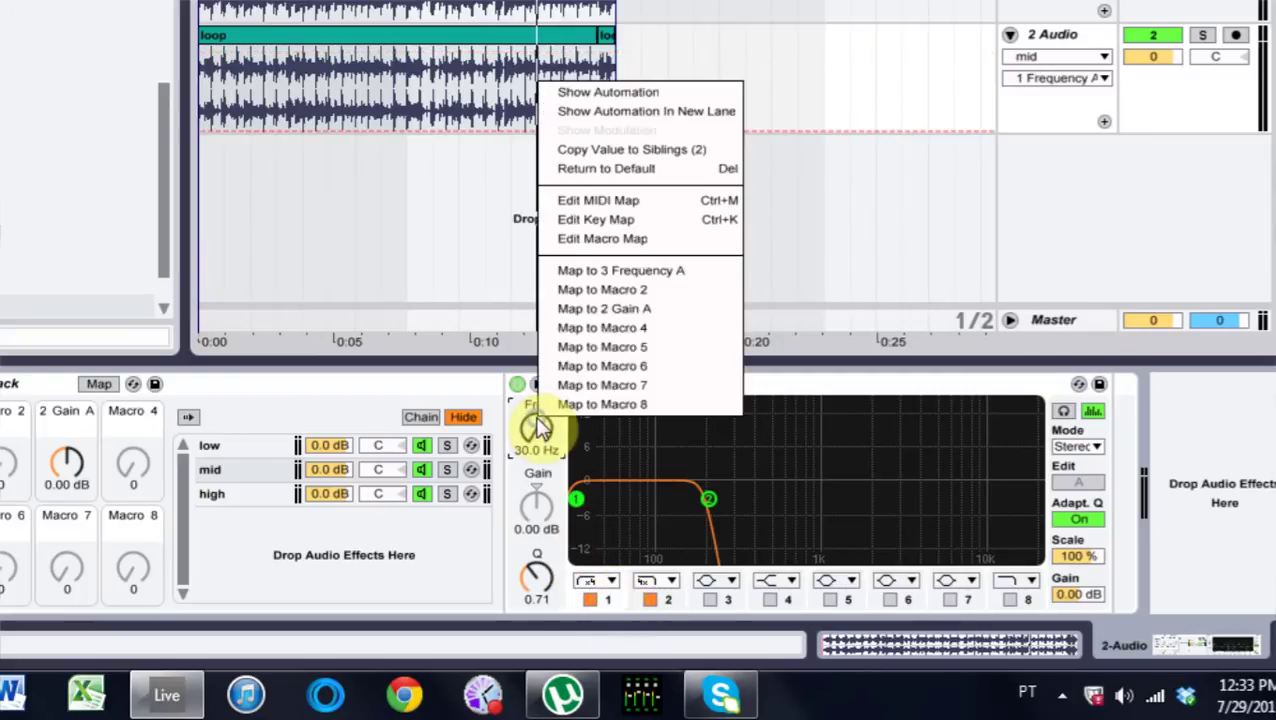
pyautogui.click(584, 272)
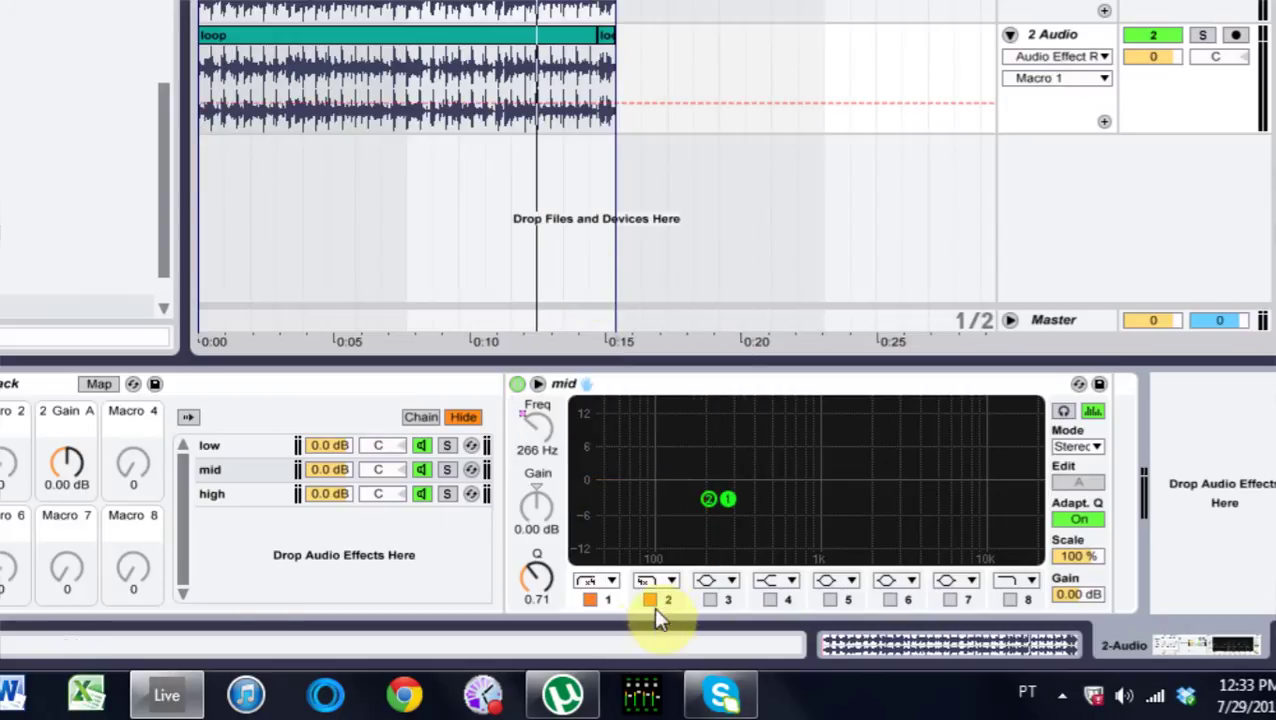
pyautogui.rightClick(536, 428)
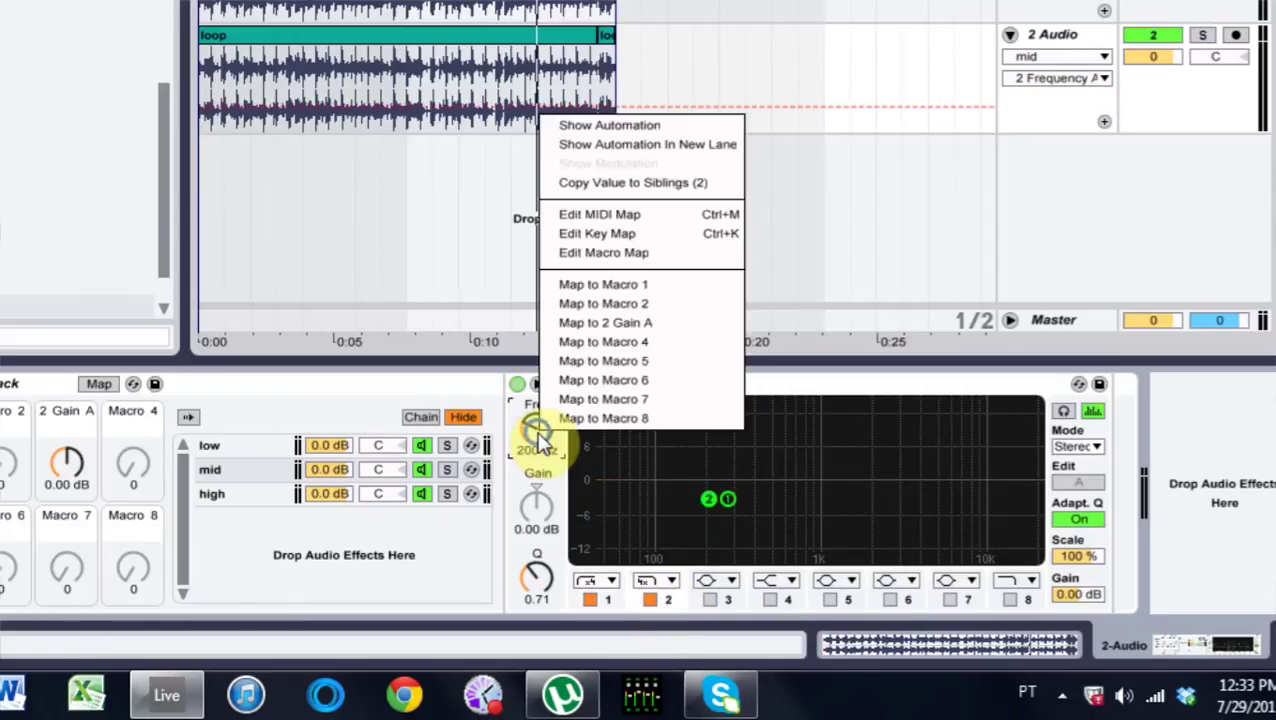
pyautogui.click(606, 306)
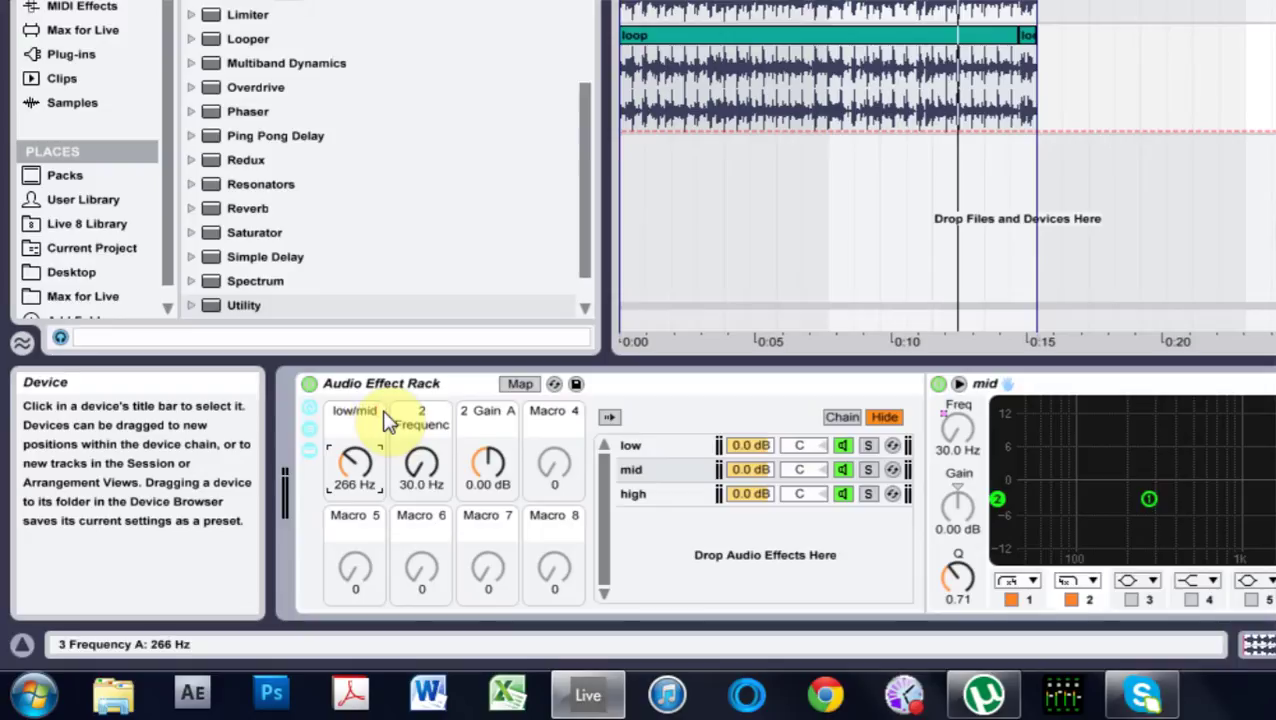
# - Name the second macro 'mid/high' and raise it to about 2.6 kHz
pyautogui.click(430, 440)
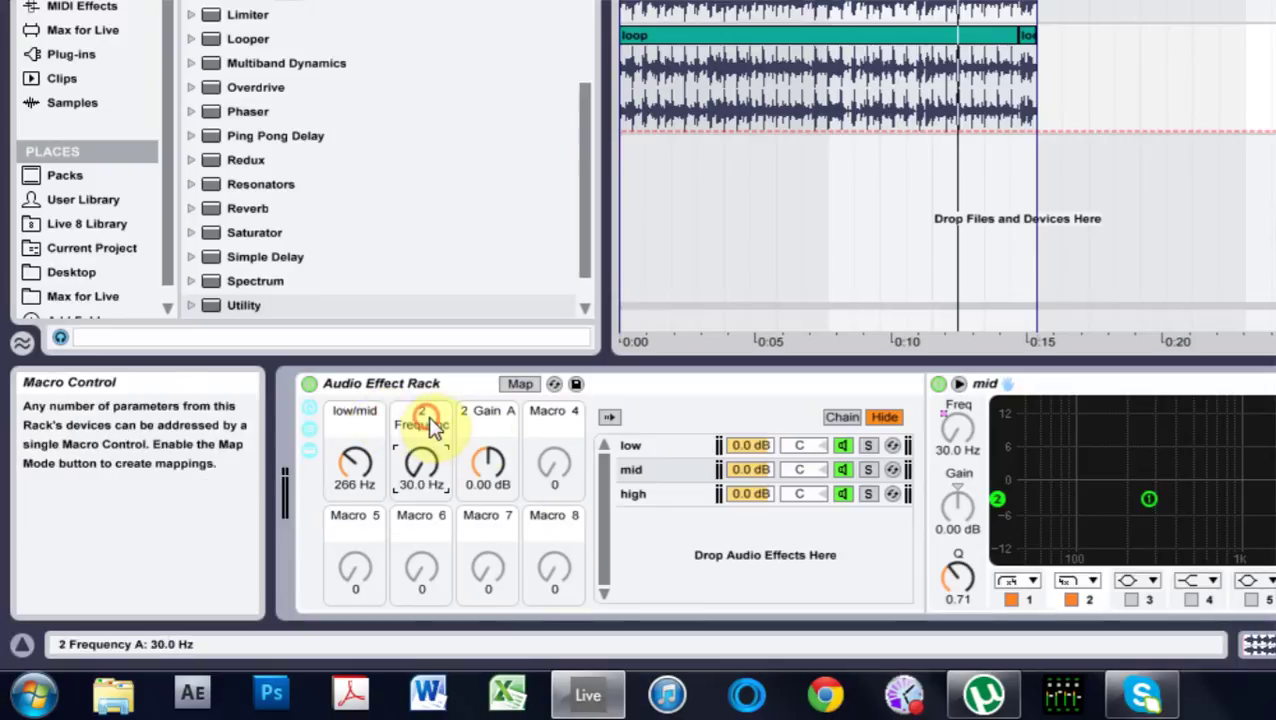
pyautogui.hotkey('ctrl', 'r')
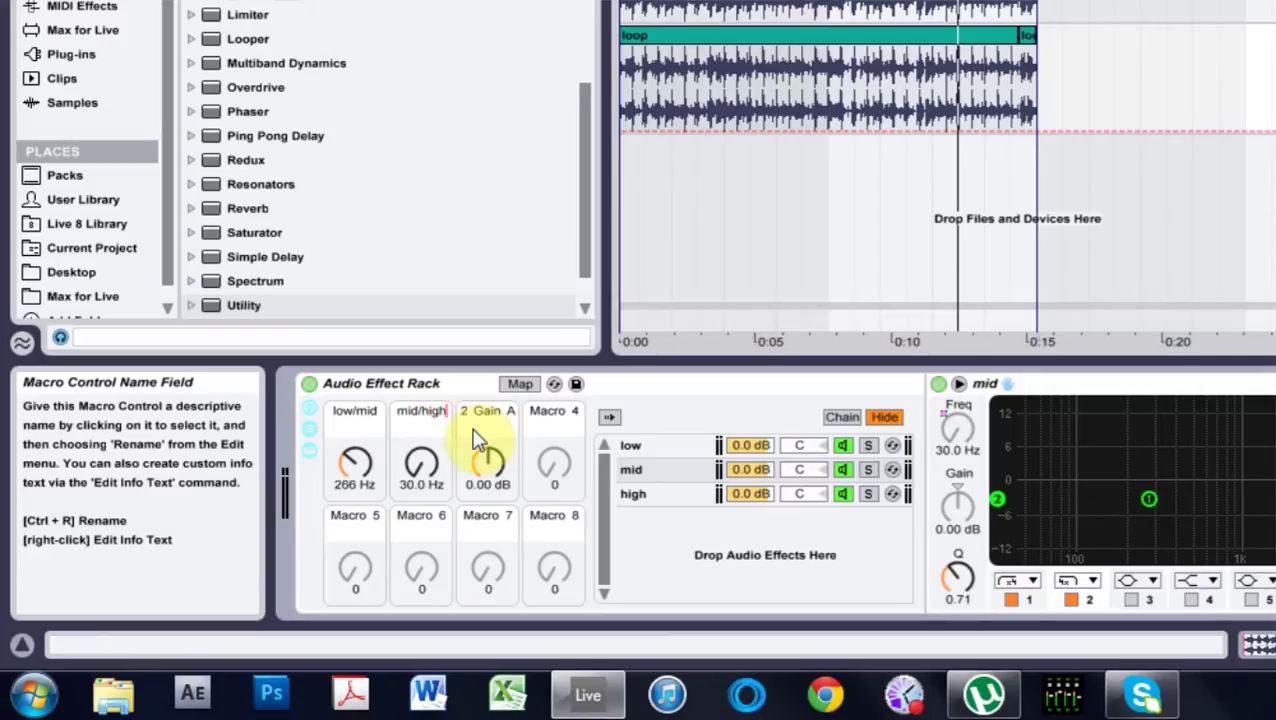
pyautogui.press('Return')
pyautogui.moveTo(421, 462); pyautogui.dragTo(421, 390)
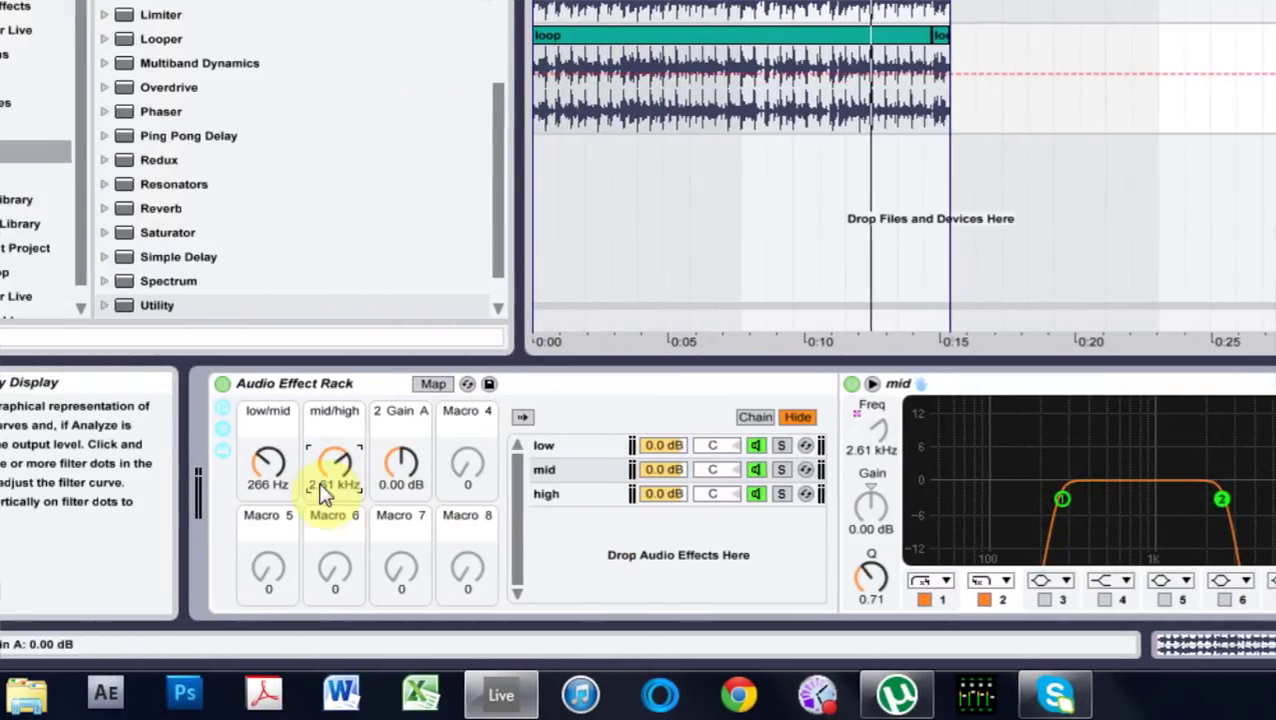
# - Tune the low/mid crossover against the low and mid EQs, settling at 240 Hz
pyautogui.moveTo(322, 493)
pyautogui.mouseDown()
pyautogui.moveTo(322, 480)
pyautogui.moveTo(268, 485)
pyautogui.mouseUp()
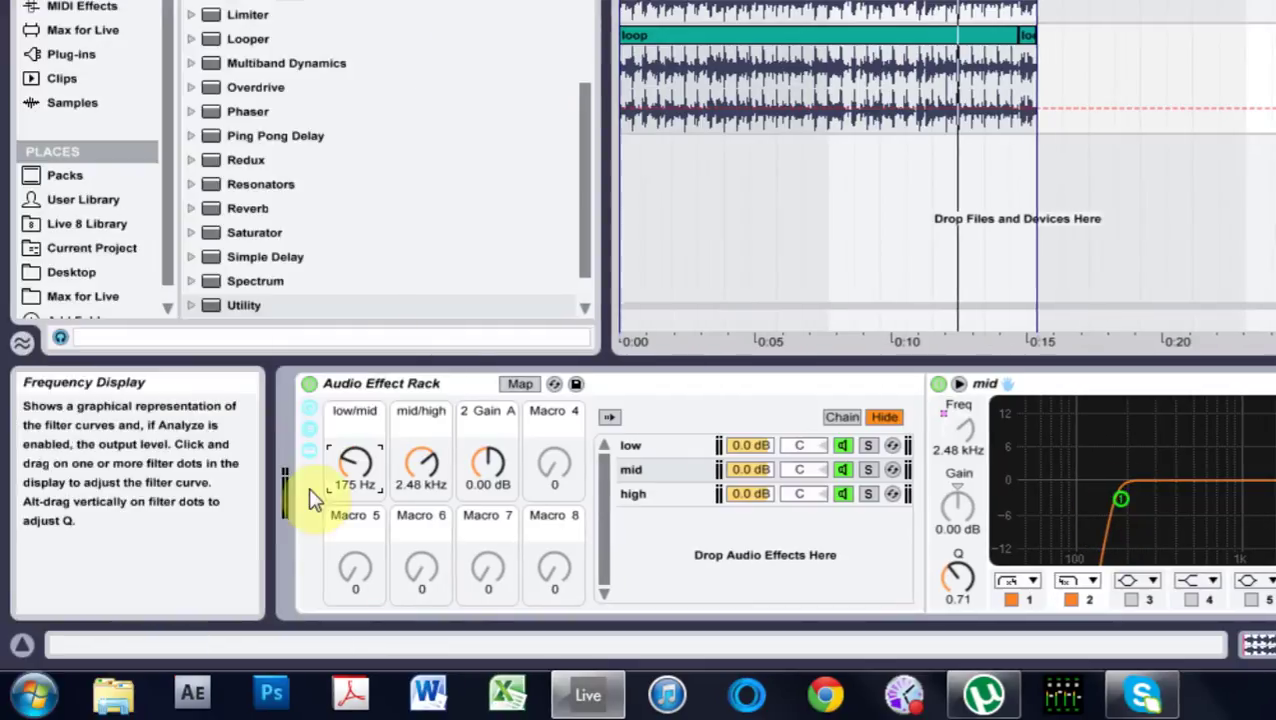
pyautogui.moveTo(355, 466); pyautogui.dragTo(355, 458)
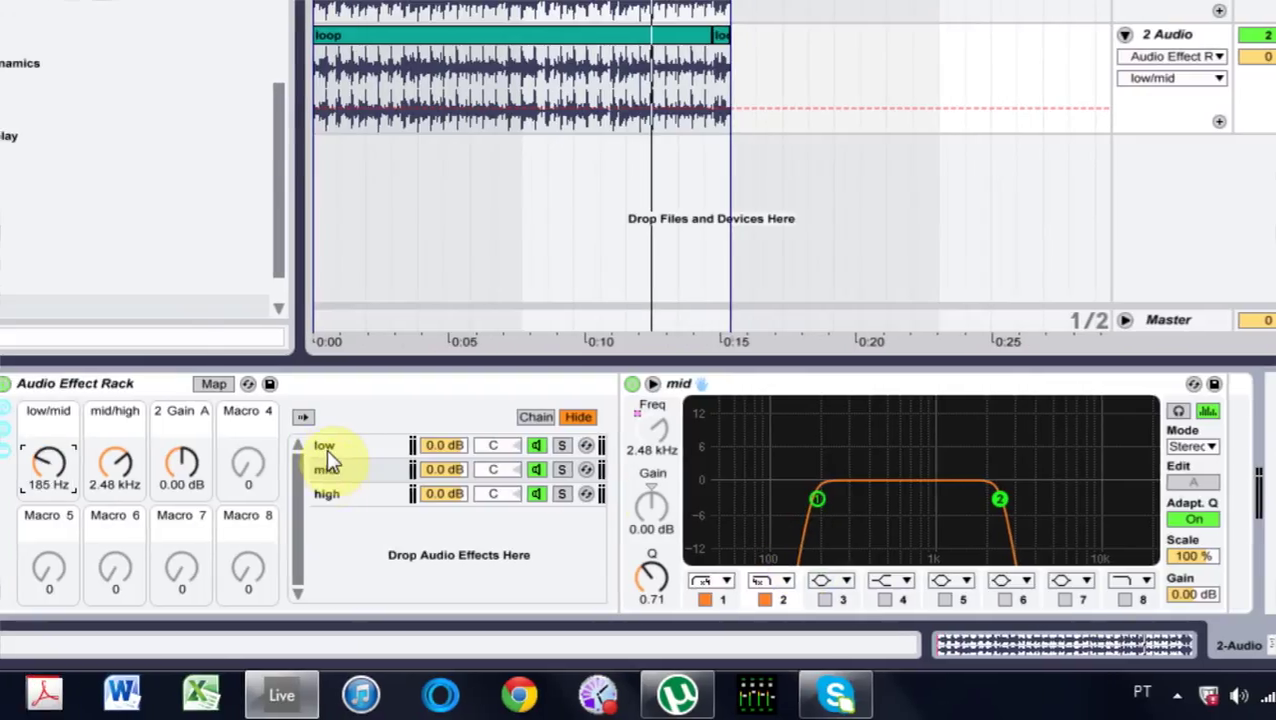
pyautogui.click(326, 449)
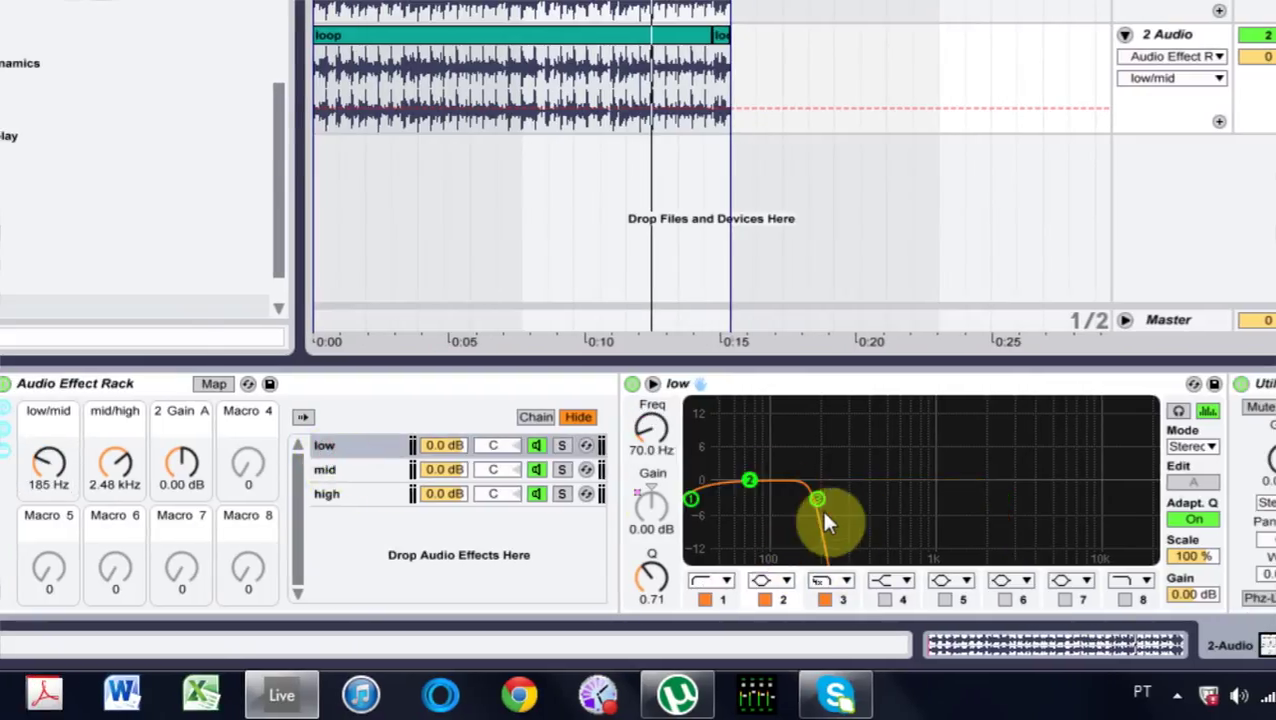
pyautogui.click(365, 469)
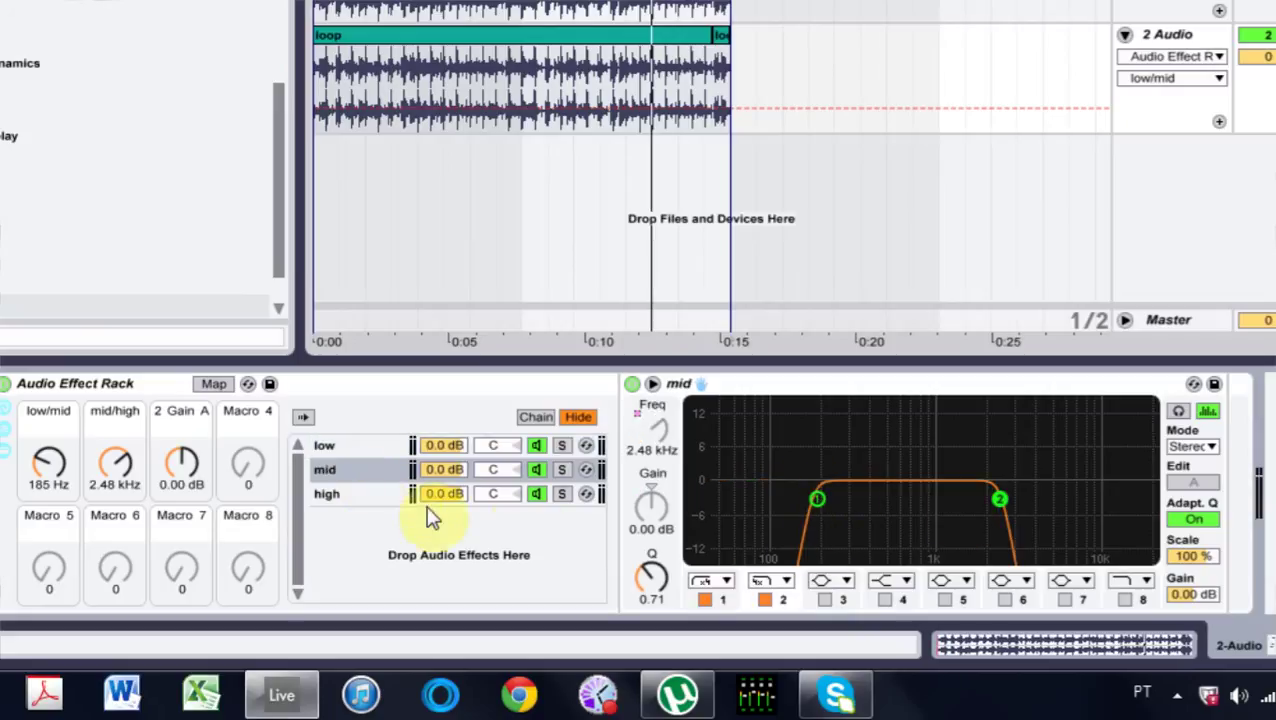
pyautogui.moveTo(48, 462); pyautogui.dragTo(48, 430)
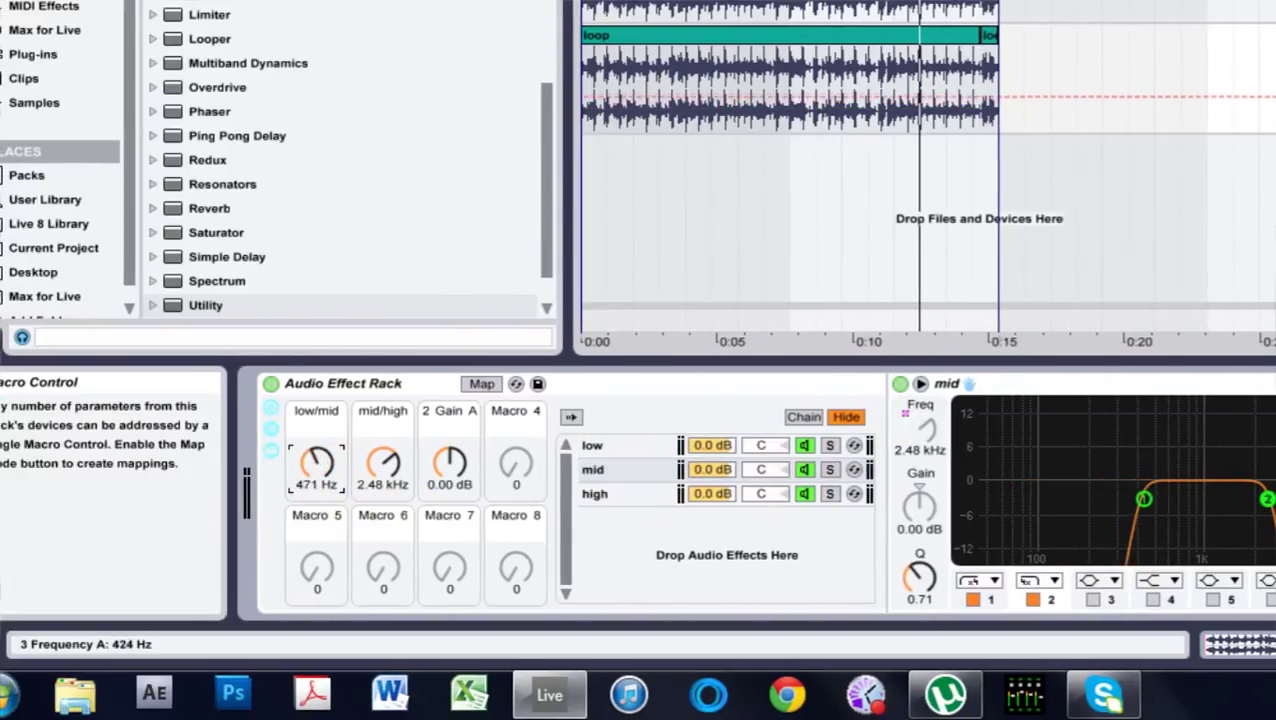
pyautogui.moveTo(316, 462); pyautogui.dragTo(316, 440)
pyautogui.click(621, 445)
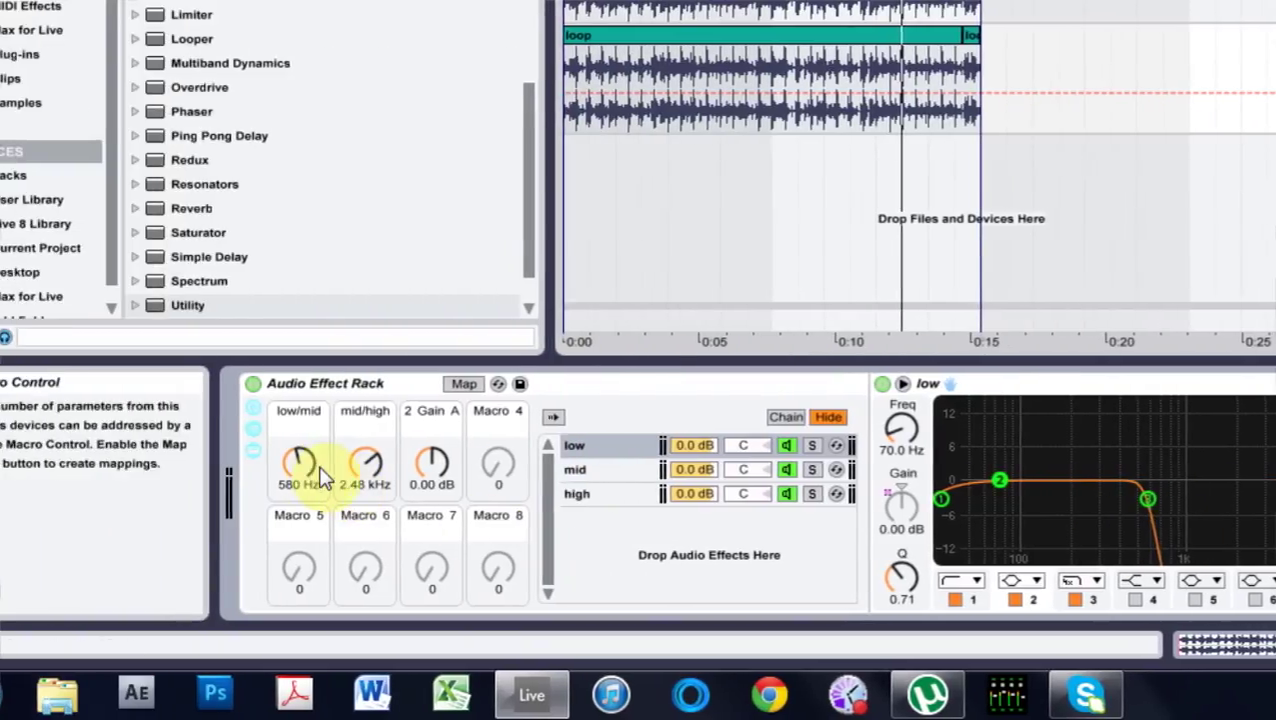
pyautogui.moveTo(97, 462); pyautogui.dragTo(97, 490)
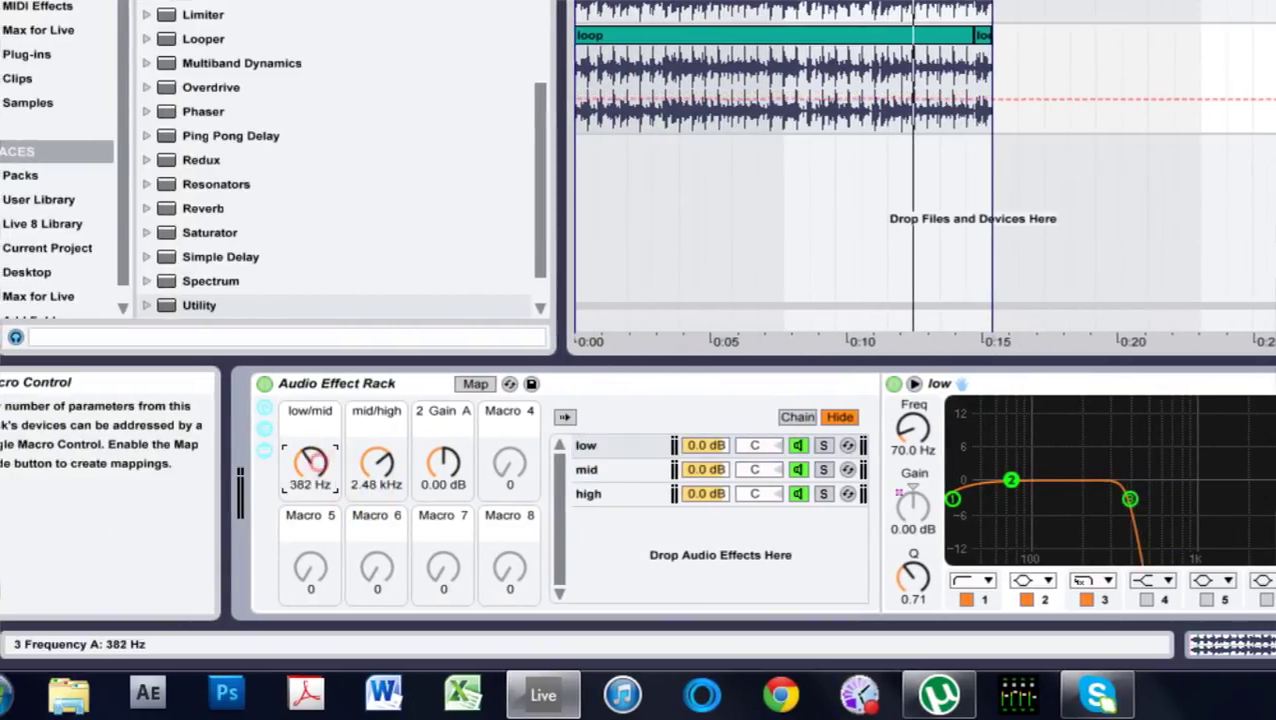
pyautogui.moveTo(310, 458); pyautogui.dragTo(313, 475)
pyautogui.click(650, 469)
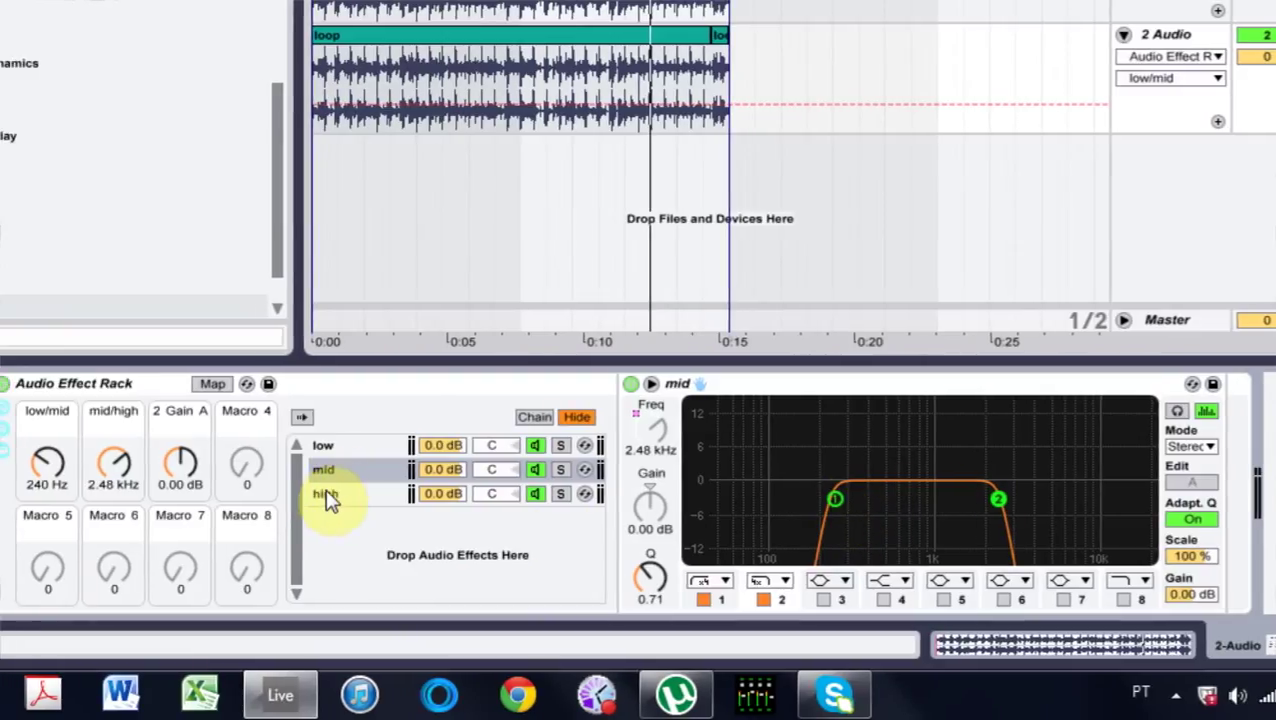
# - Make the high EQ's band 1 a low cut at 356 Hz and disable bands 3 and 4
pyautogui.click(327, 496)
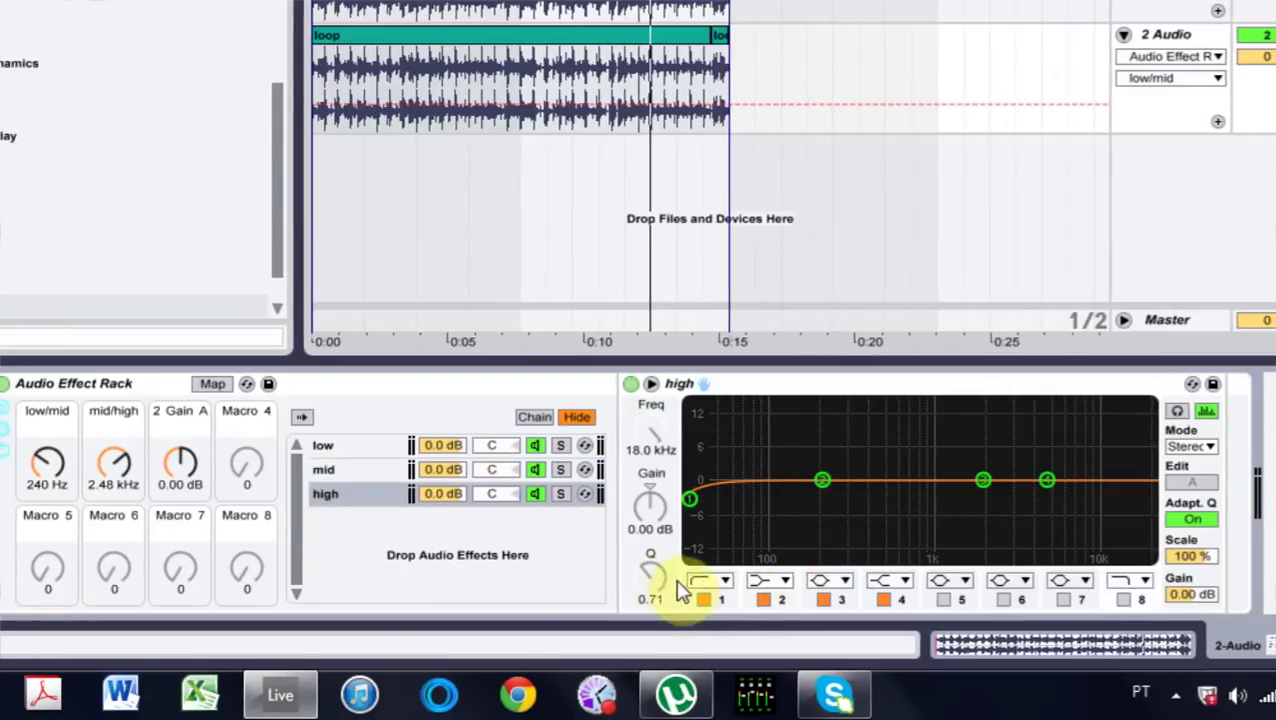
pyautogui.click(713, 585)
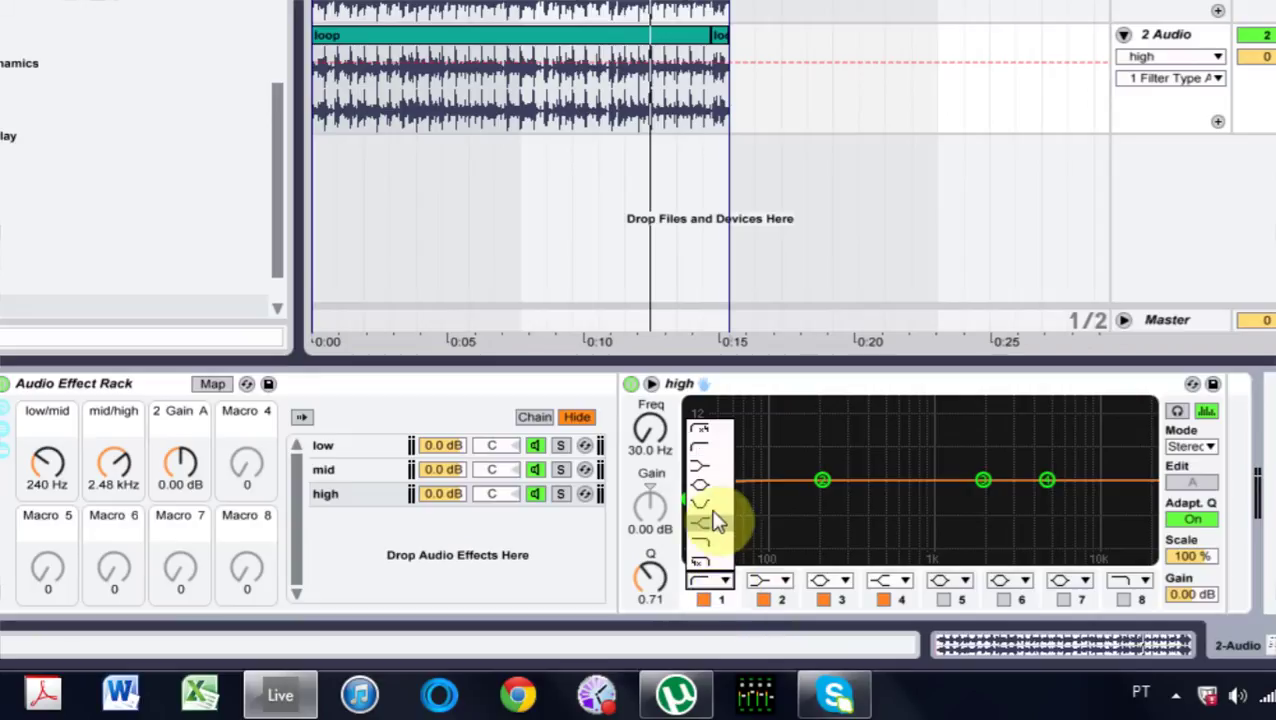
pyautogui.click(716, 431)
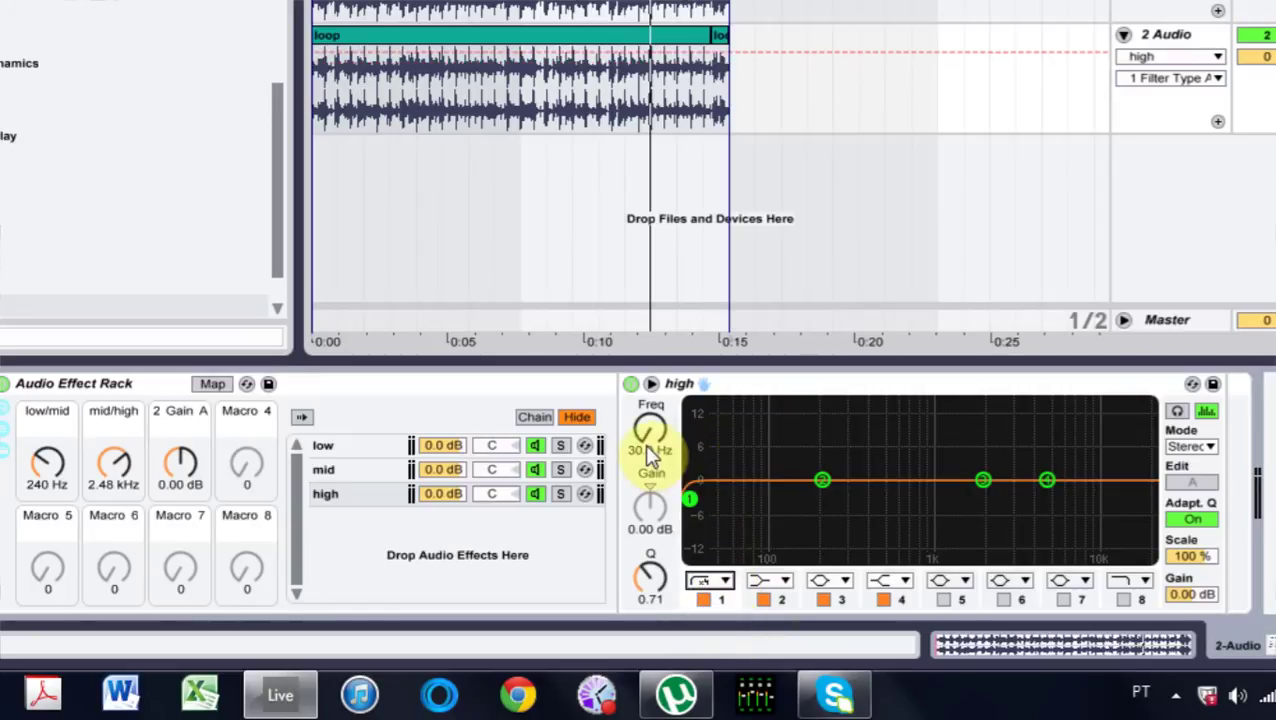
pyautogui.moveTo(648, 445); pyautogui.dragTo(648, 400)
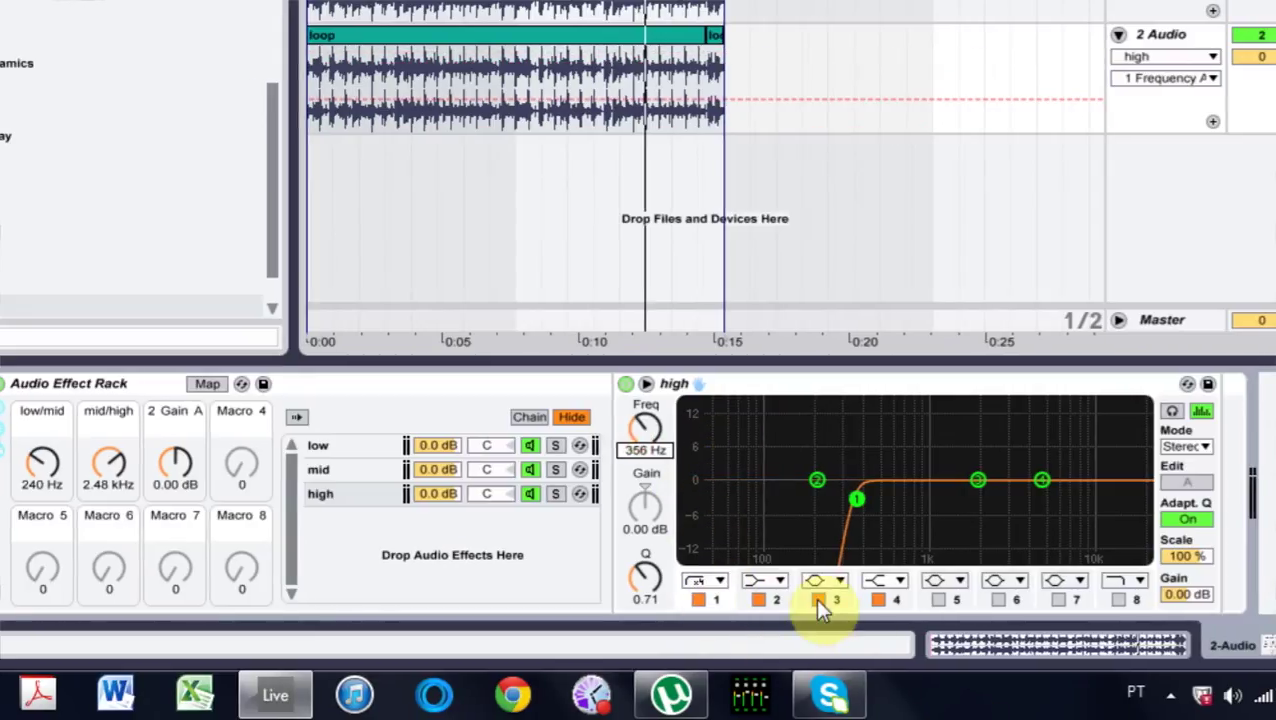
pyautogui.click(818, 600)
pyautogui.click(878, 599)
# - Turn band 2 into a high shelf at 6.95 kHz, auditioning its gain
pyautogui.click(777, 582)
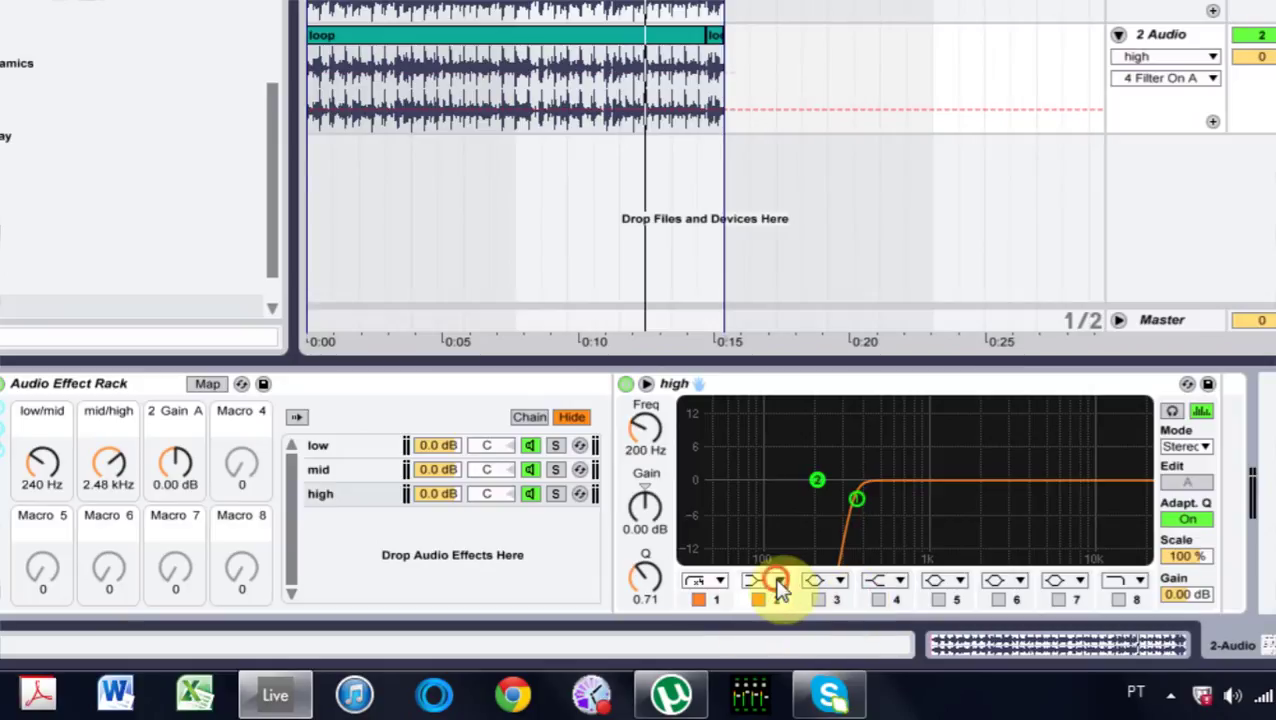
pyautogui.click(770, 477)
pyautogui.moveTo(645, 428); pyautogui.dragTo(645, 380)
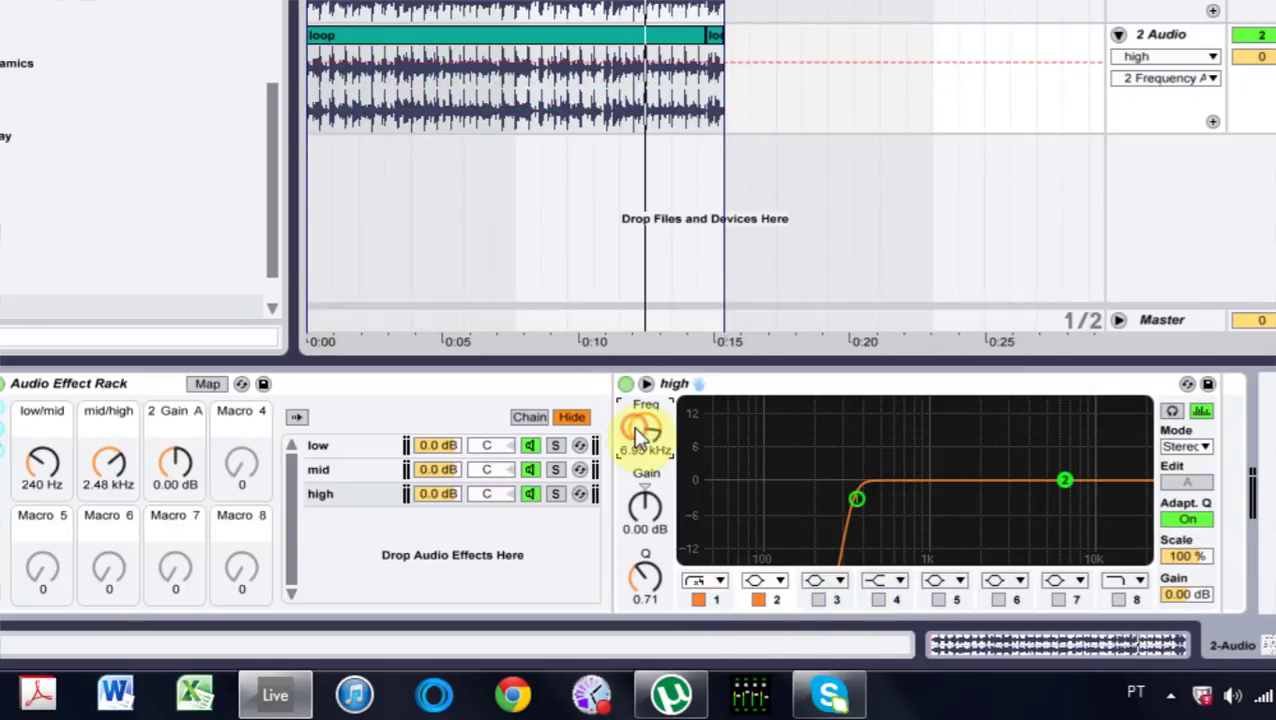
pyautogui.click(780, 584)
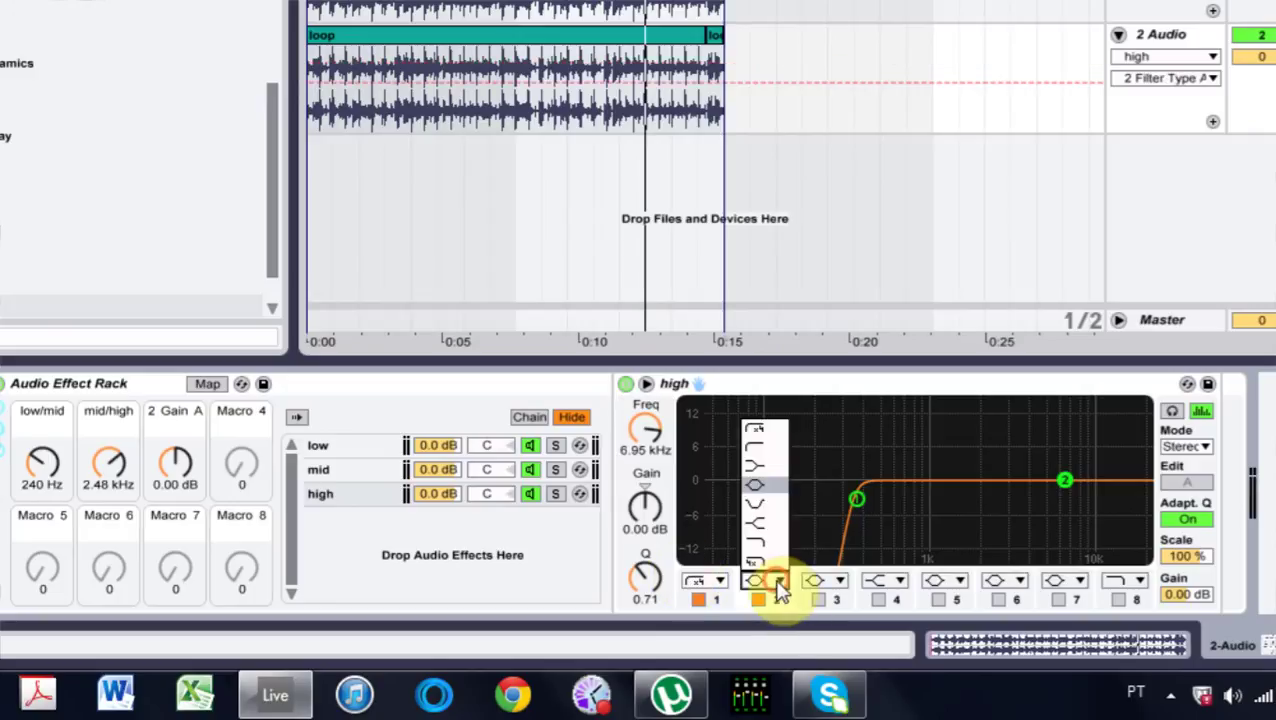
pyautogui.click(771, 526)
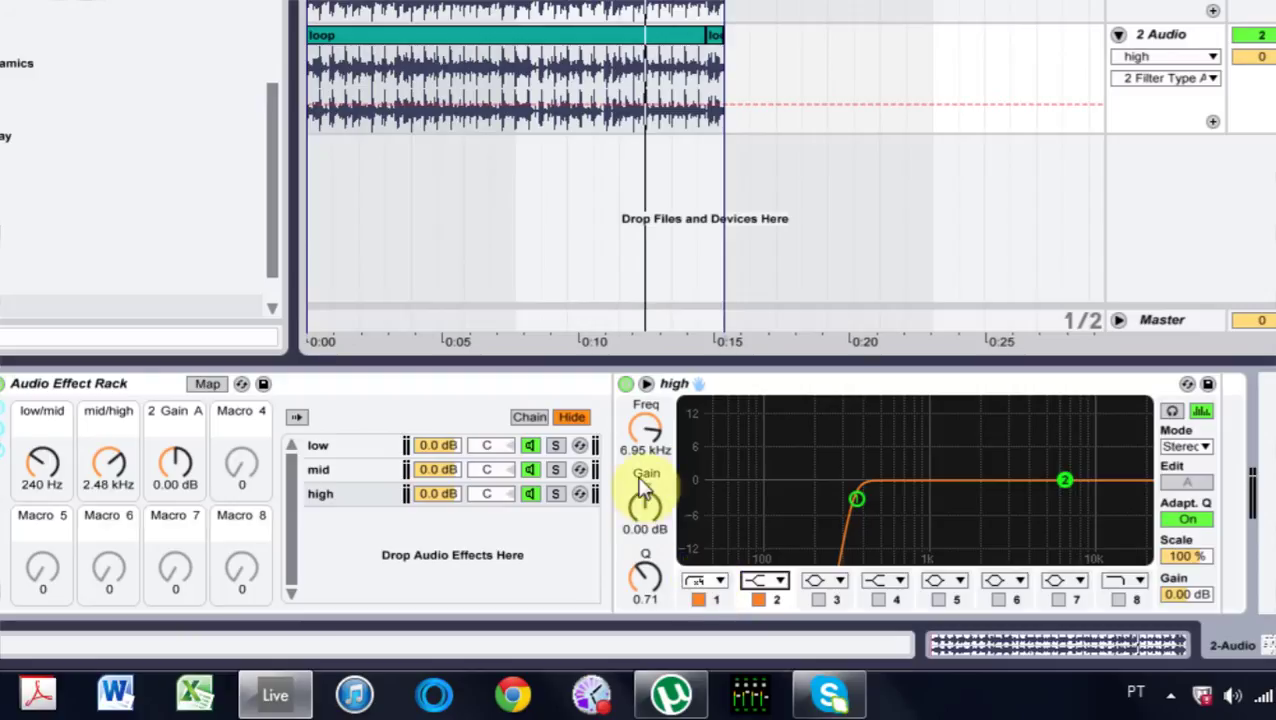
pyautogui.moveTo(646, 508); pyautogui.dragTo(646, 470)
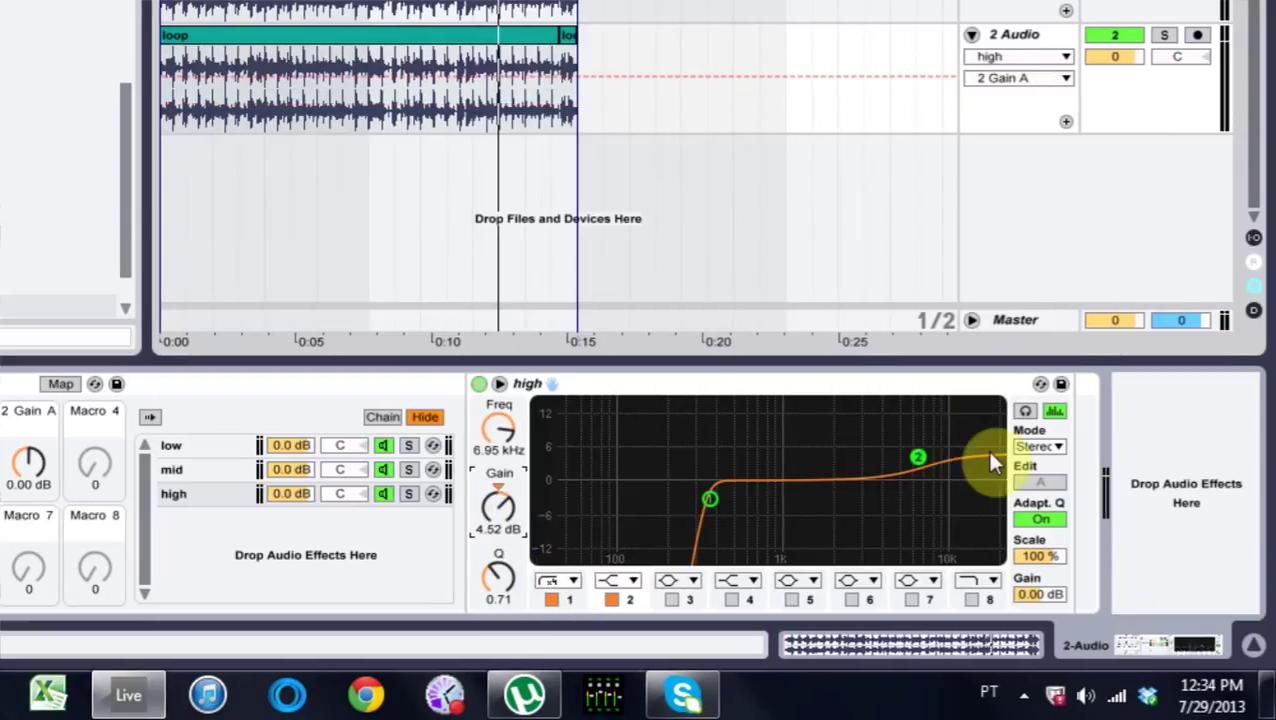
pyautogui.moveTo(498, 507)
pyautogui.mouseDown()
pyautogui.moveTo(498, 540)
pyautogui.moveTo(512, 515)
pyautogui.mouseUp()
# - Map the high shelf gain to Macro 4 and name Macro 3 'low boost'
pyautogui.rightClick(505, 492)
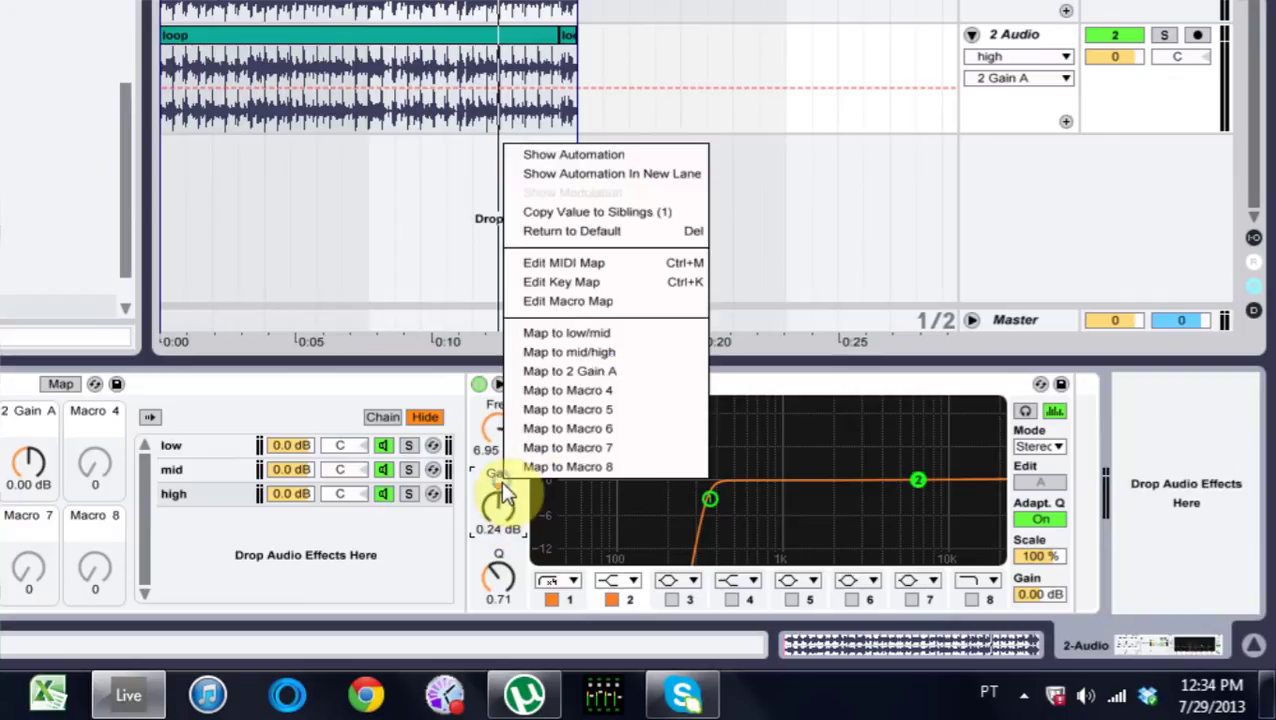
pyautogui.click(538, 392)
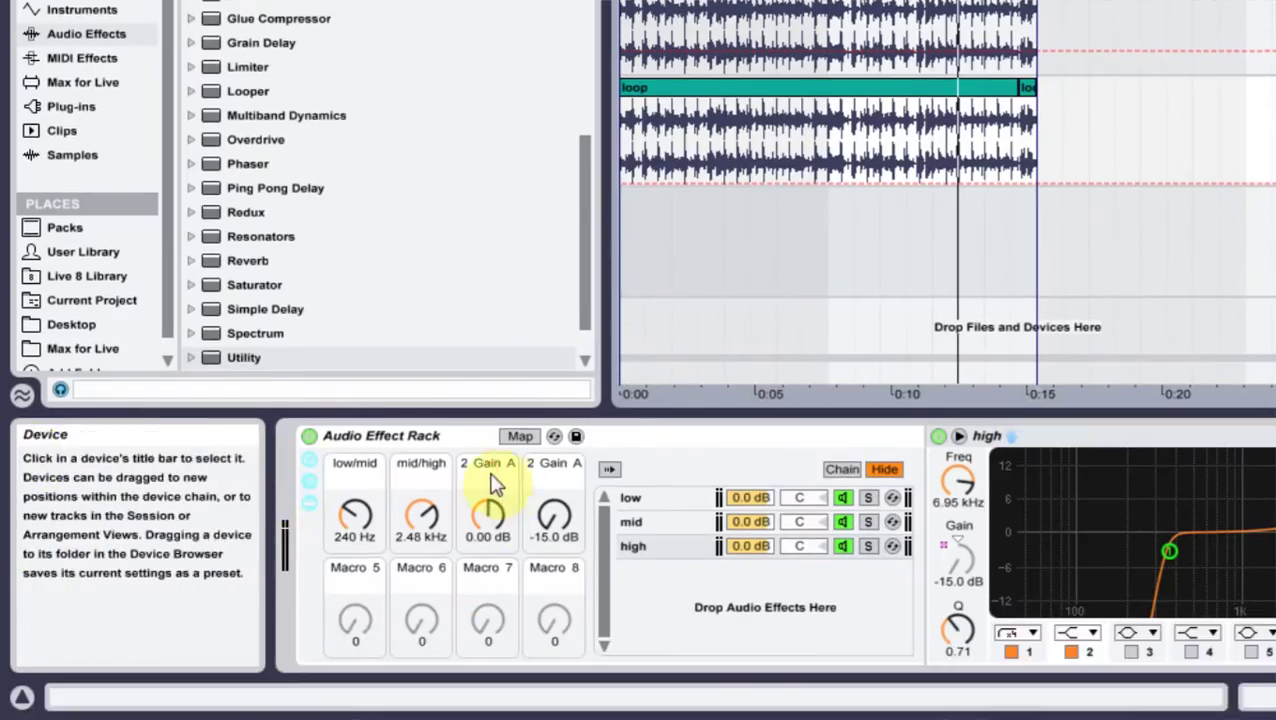
pyautogui.click(484, 468)
pyautogui.write('low boost')
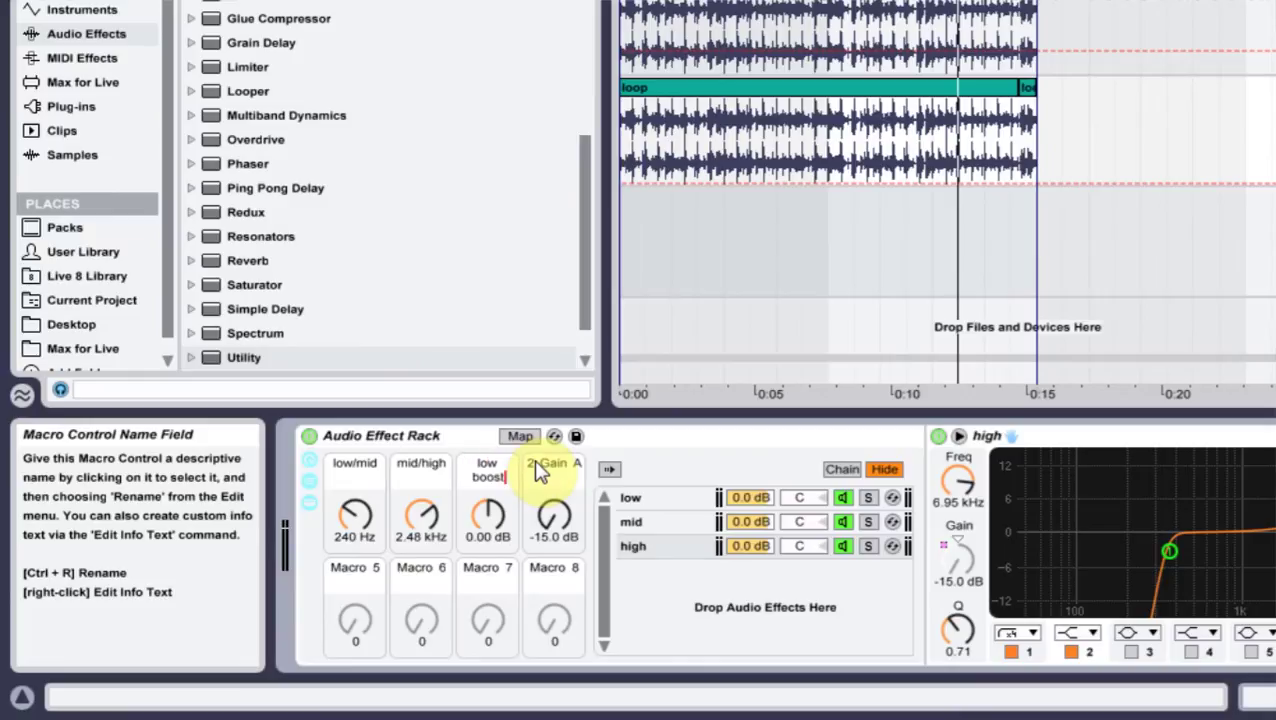
pyautogui.press('Return')
# - Name Macro 4 'high boost', test it, and set it to 0 dB
pyautogui.click(565, 474)
pyautogui.write('high boost')
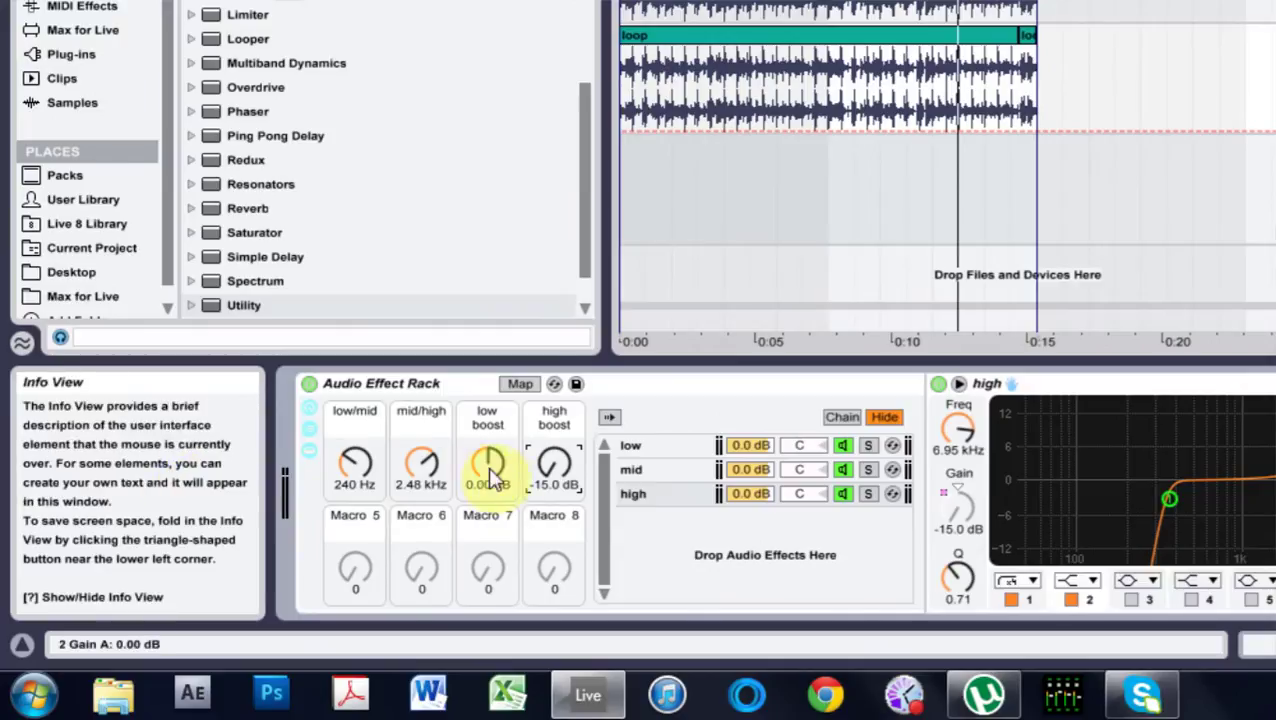
pyautogui.moveTo(555, 465); pyautogui.dragTo(555, 400)
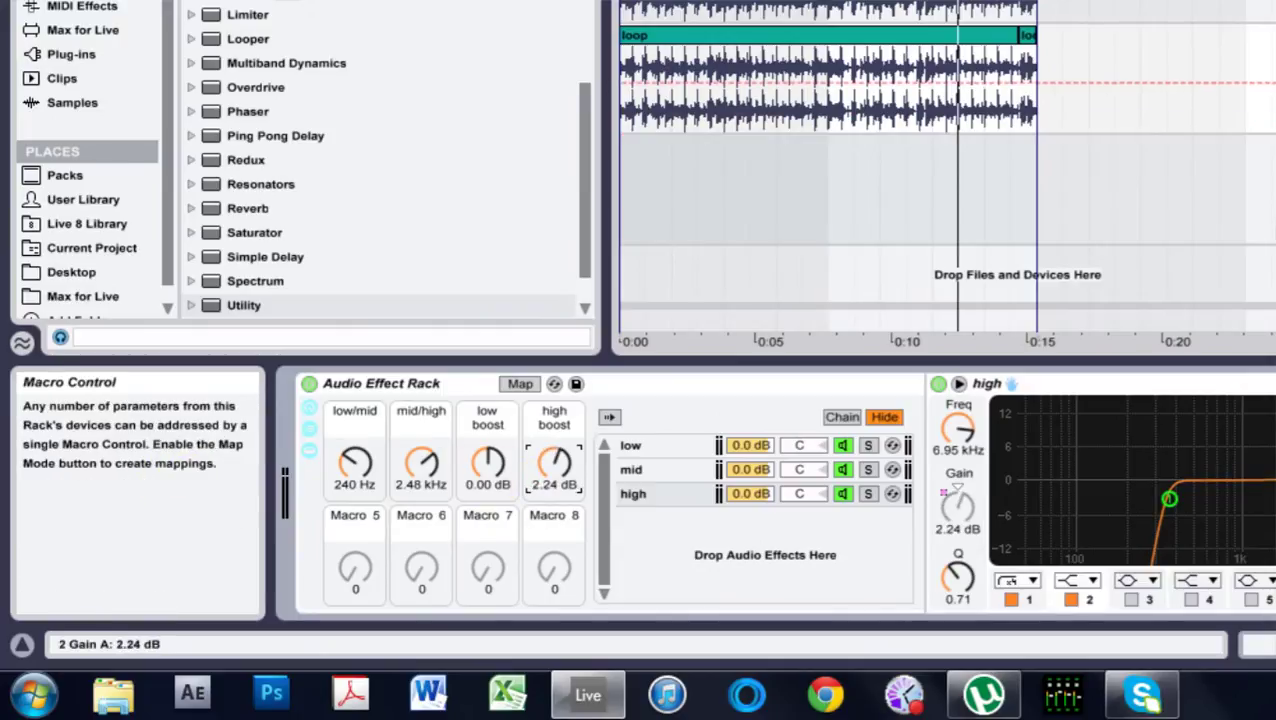
pyautogui.write('0')
pyautogui.press('Return')
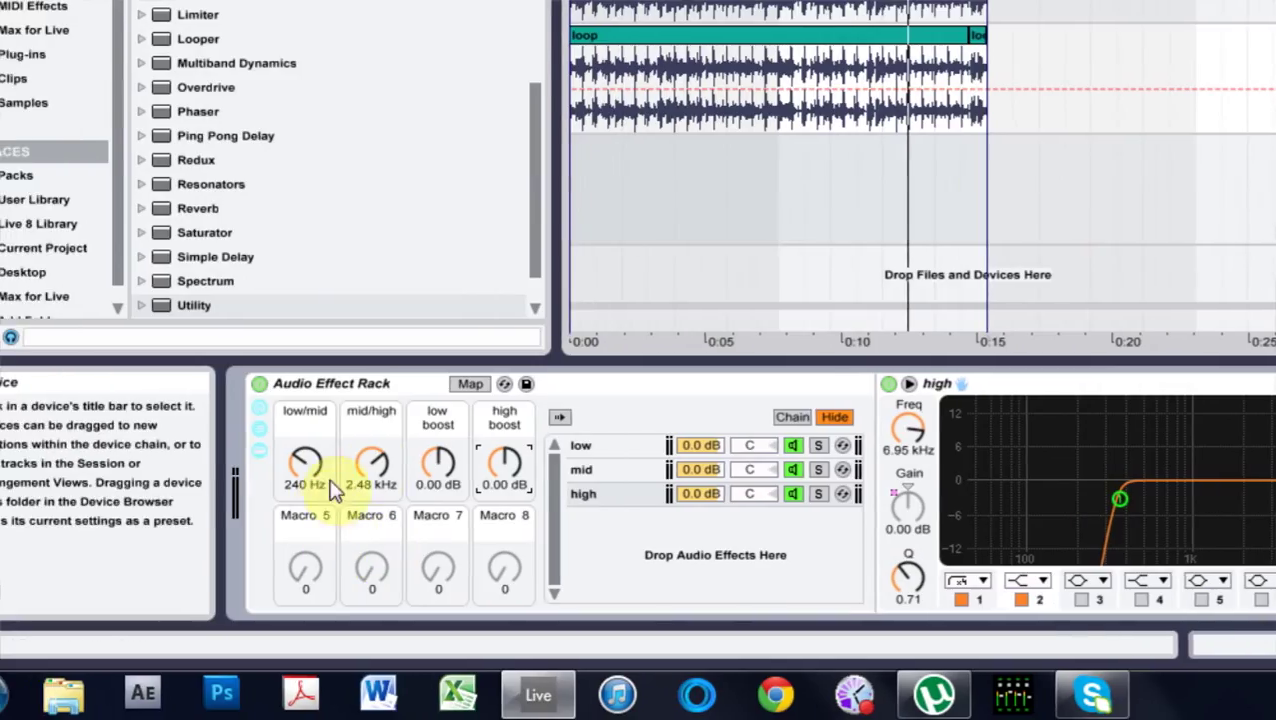
# - Re-enable band 1 on the high chain's EQ and map its frequency to the mid/high macro
pyautogui.moveTo(189, 462); pyautogui.dragTo(189, 440)
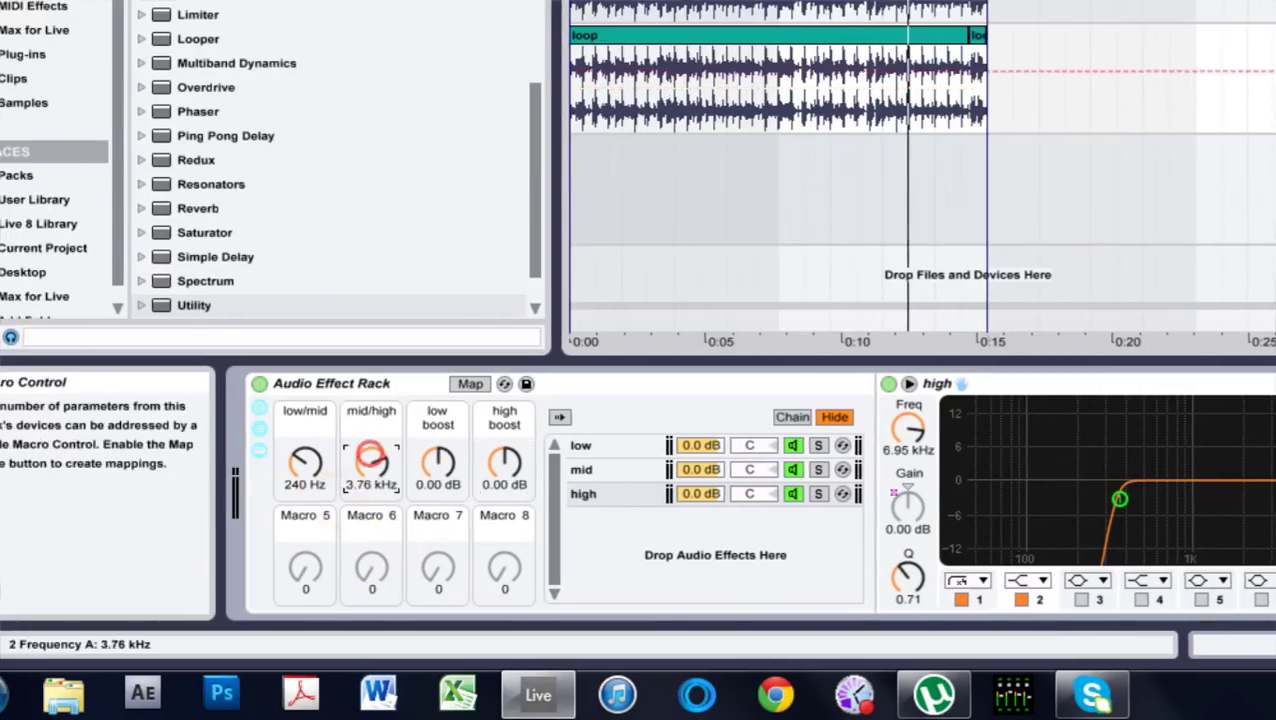
pyautogui.moveTo(371, 462); pyautogui.dragTo(371, 485)
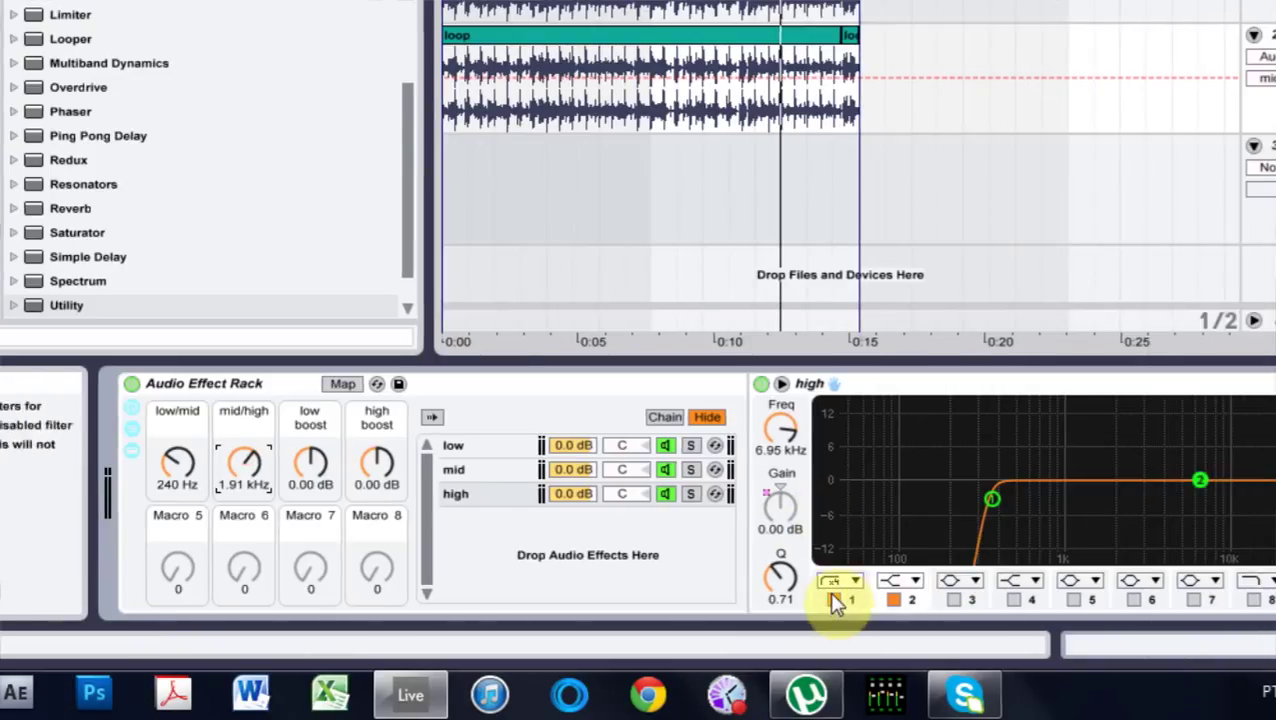
pyautogui.click(835, 600)
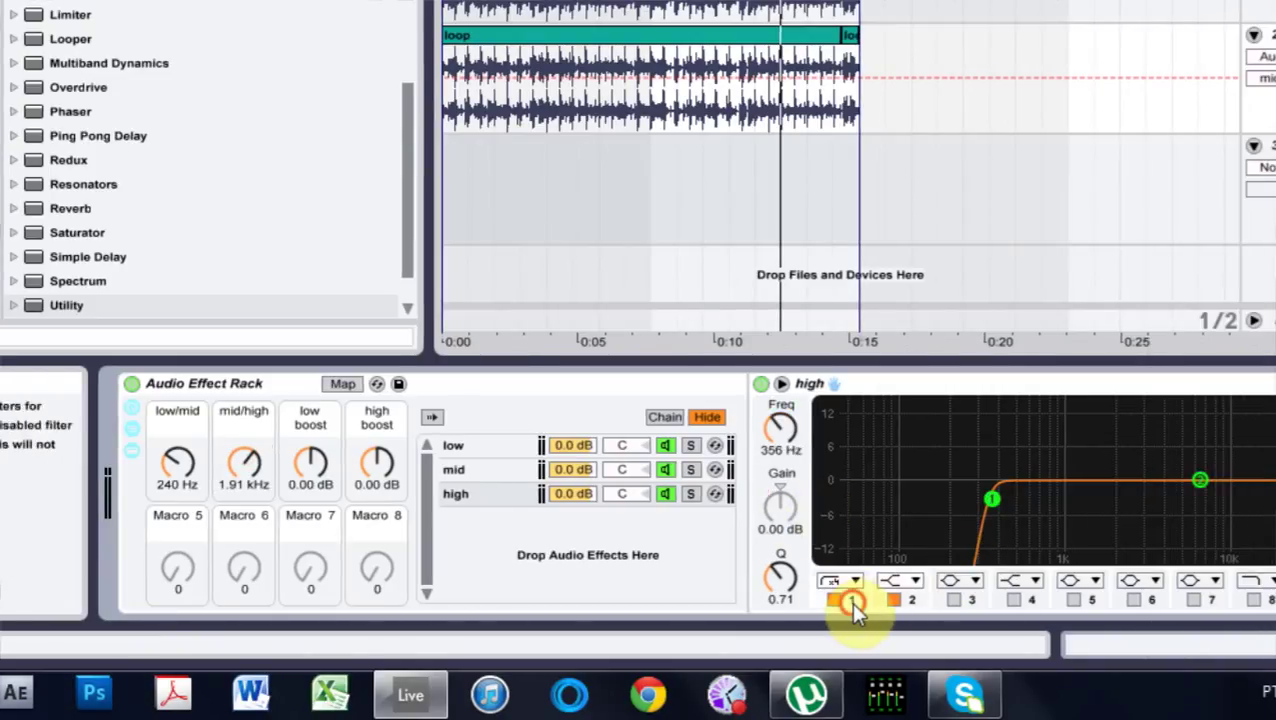
pyautogui.rightClick(795, 428)
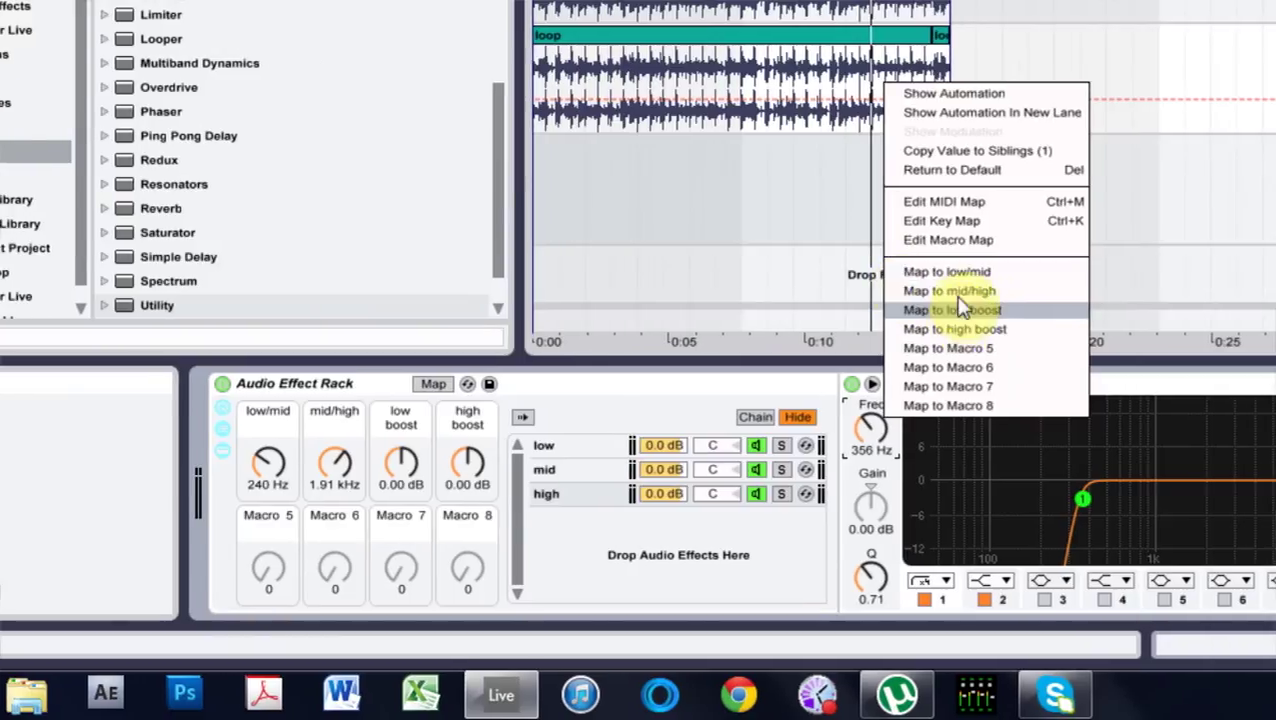
pyautogui.click(962, 291)
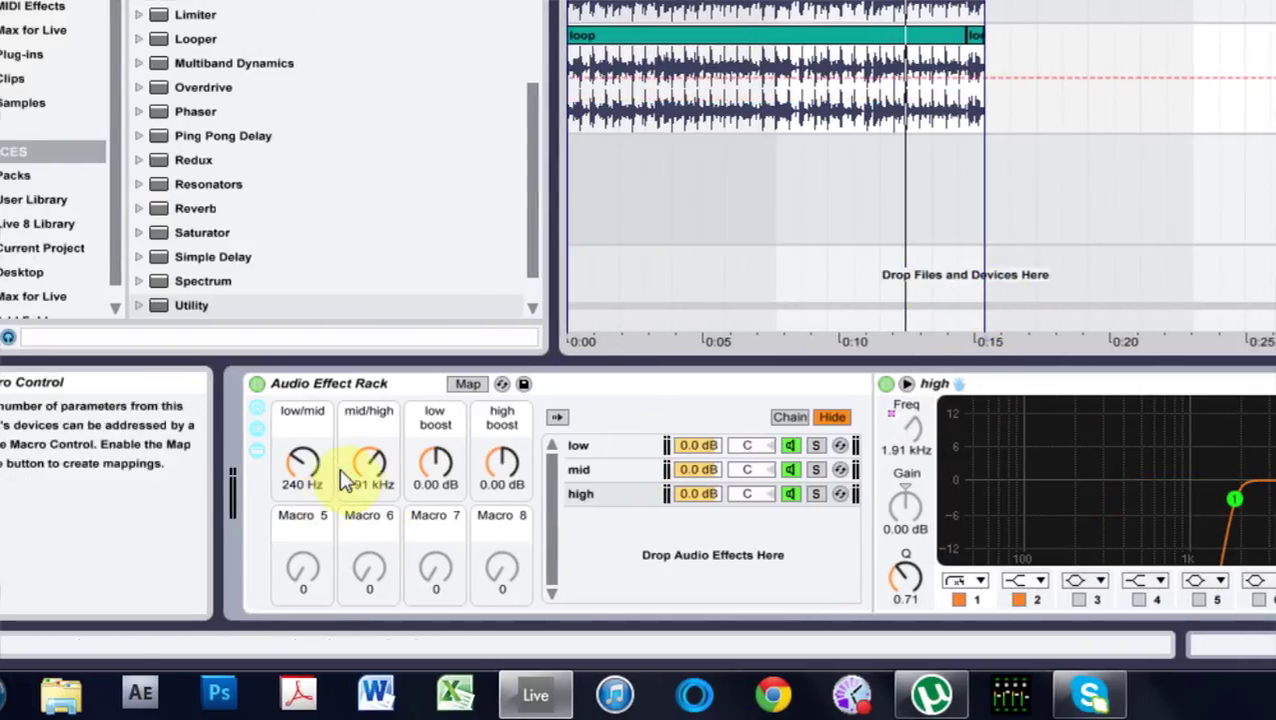
# - Sweep the mid/high macro while watching the mid and high EQs, ending at 1.14 kHz
pyautogui.moveTo(369, 462); pyautogui.dragTo(369, 440)
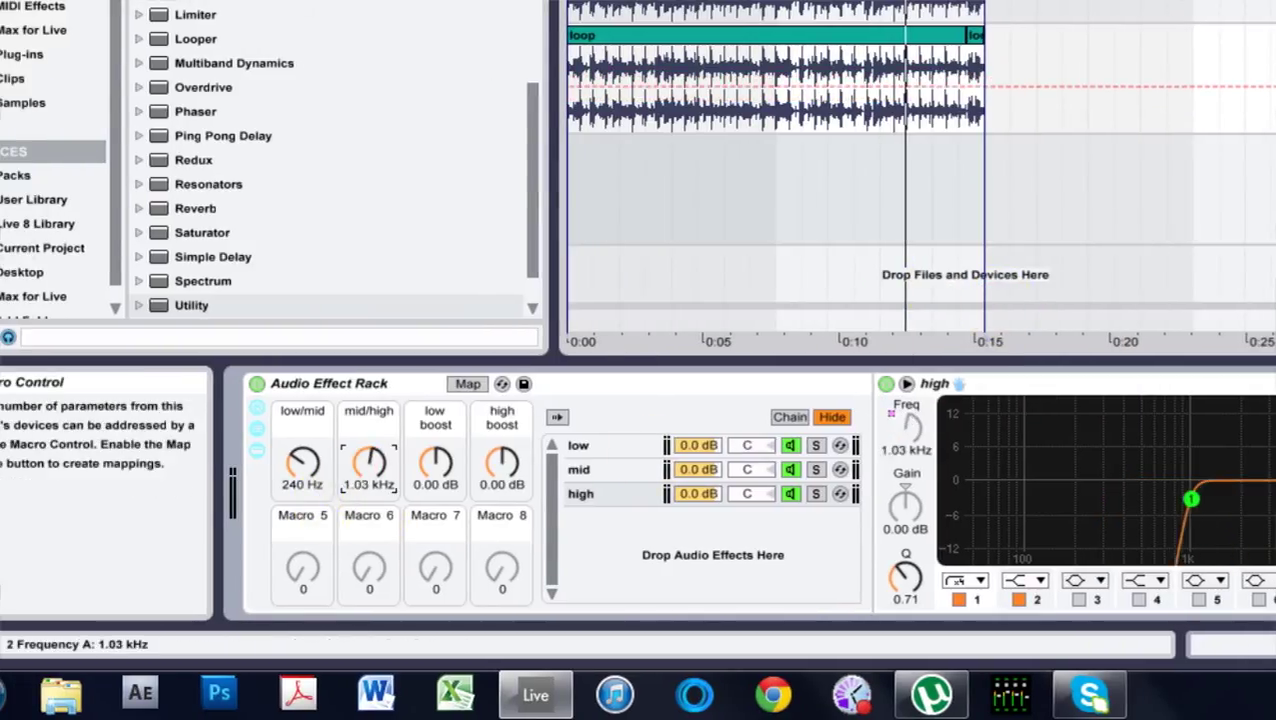
pyautogui.click(556, 467)
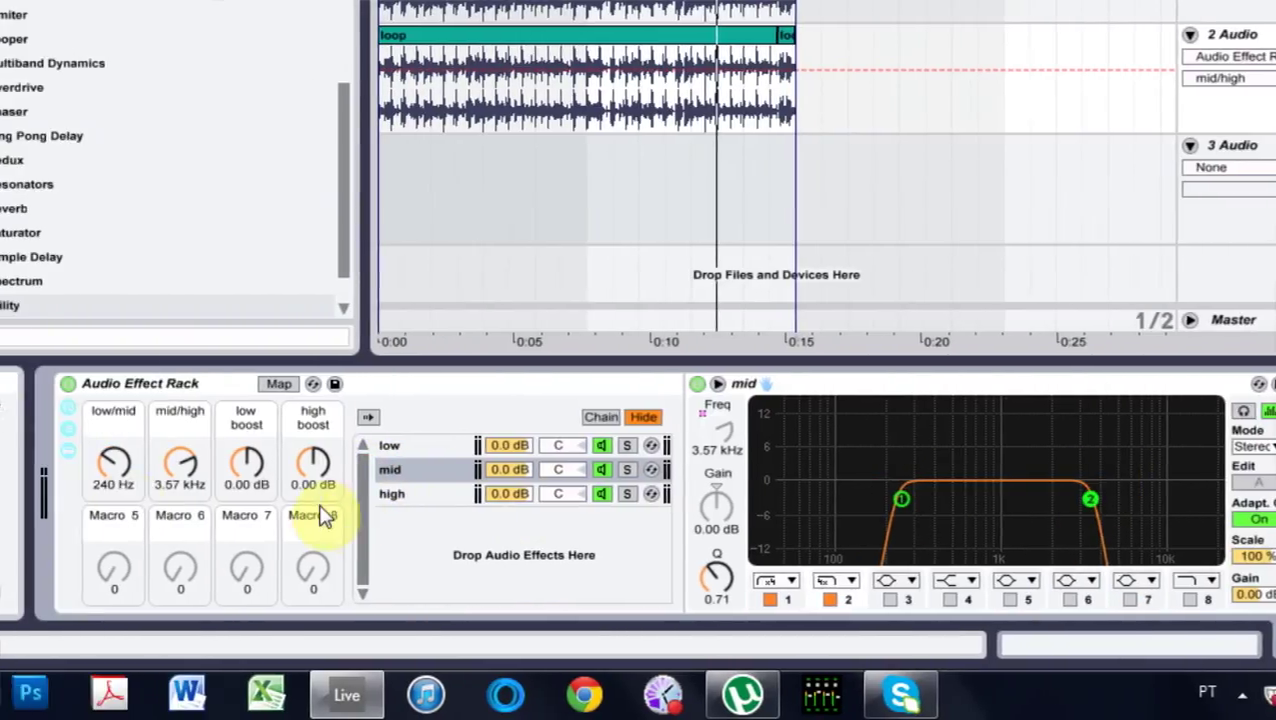
pyautogui.moveTo(376, 464); pyautogui.dragTo(376, 430)
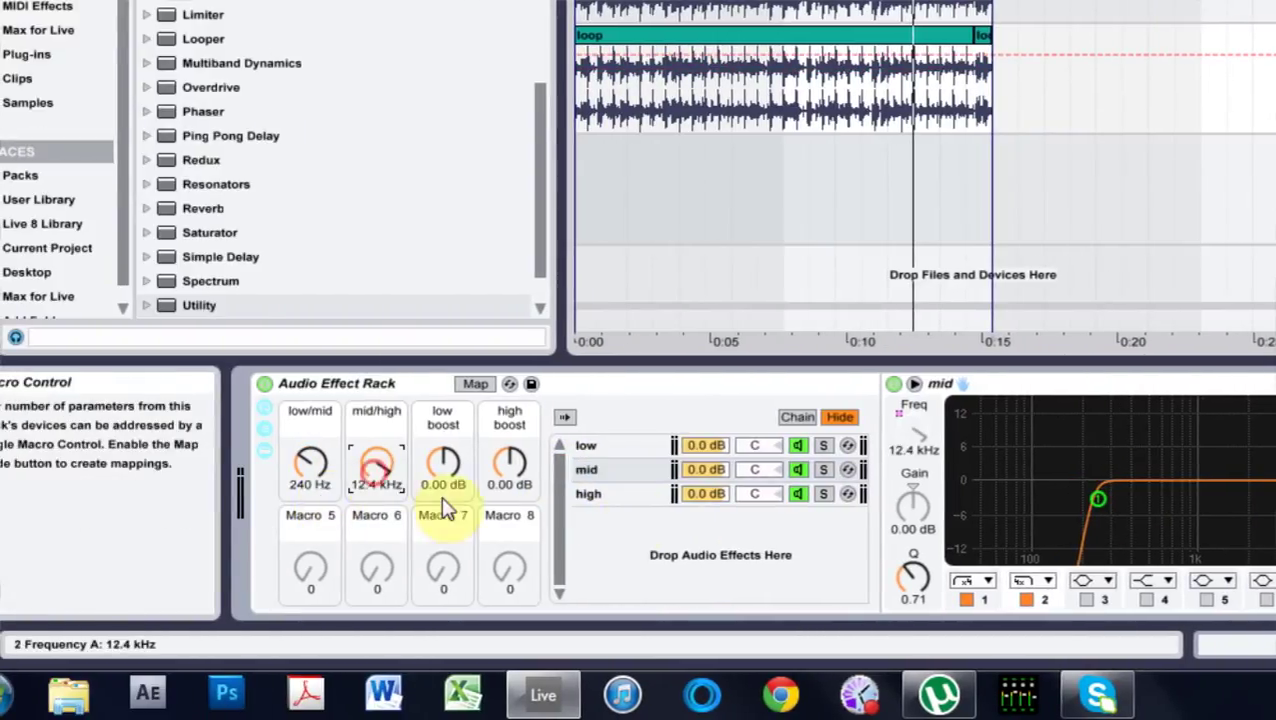
pyautogui.click(620, 497)
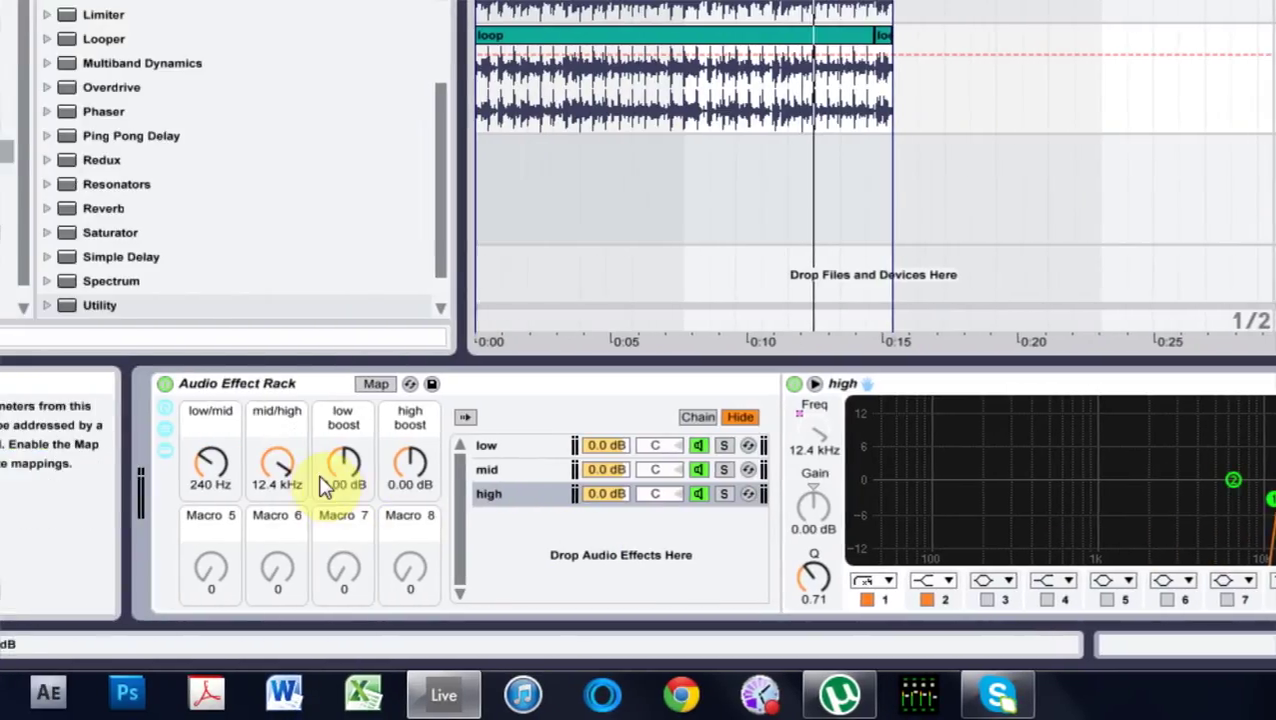
pyautogui.moveTo(283, 474); pyautogui.dragTo(283, 540)
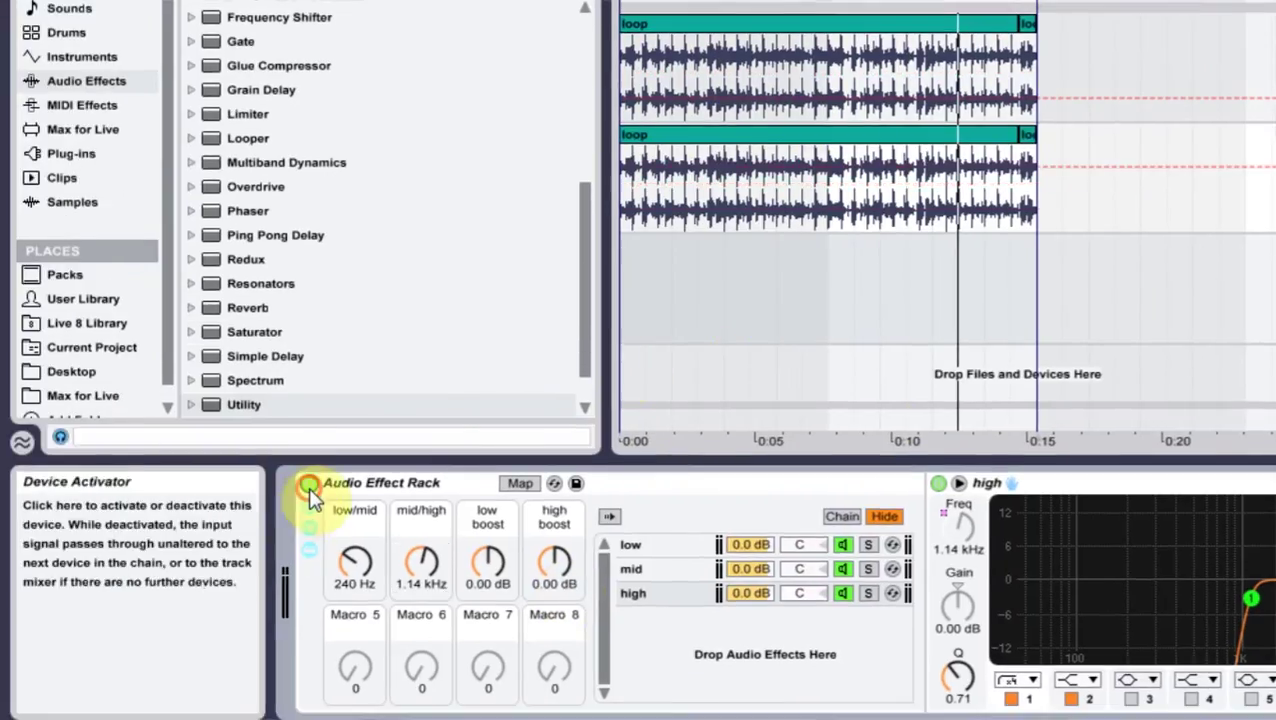
# - Delete the empty 3 Audio track and compare the effect rack bypassed versus on
pyautogui.click(309, 487)
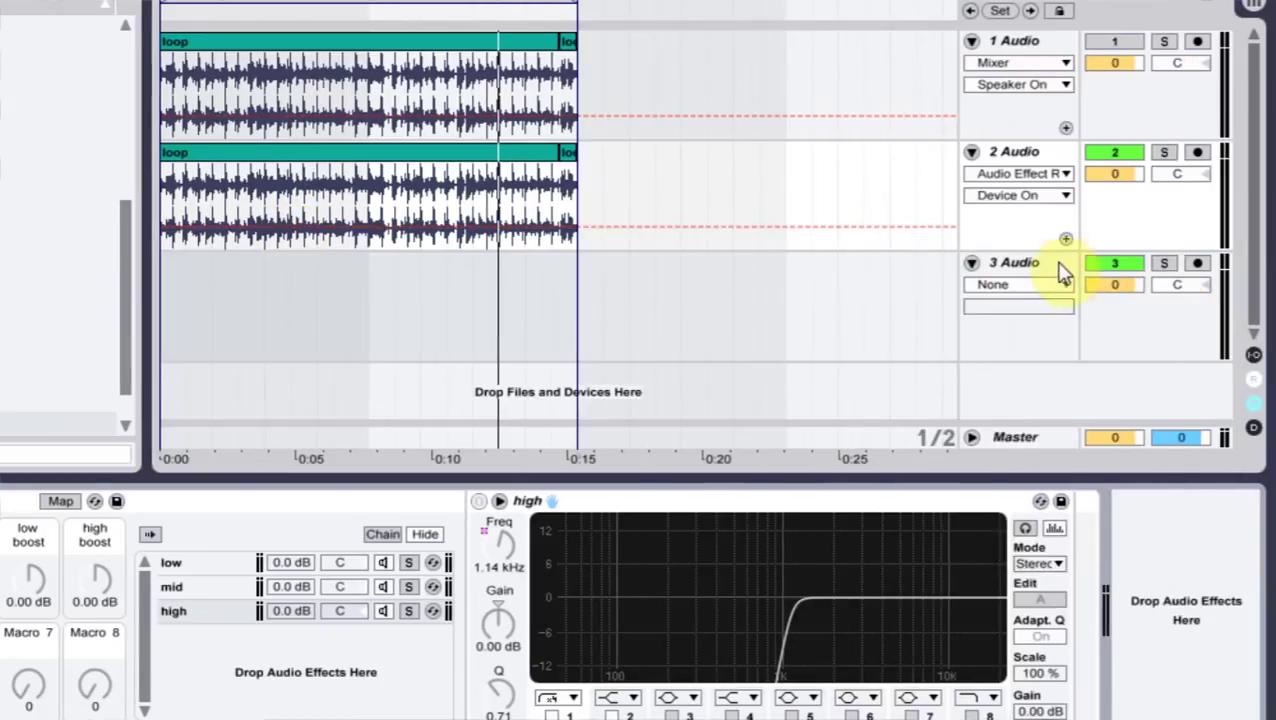
pyautogui.click(1062, 270)
pyautogui.press('Delete')
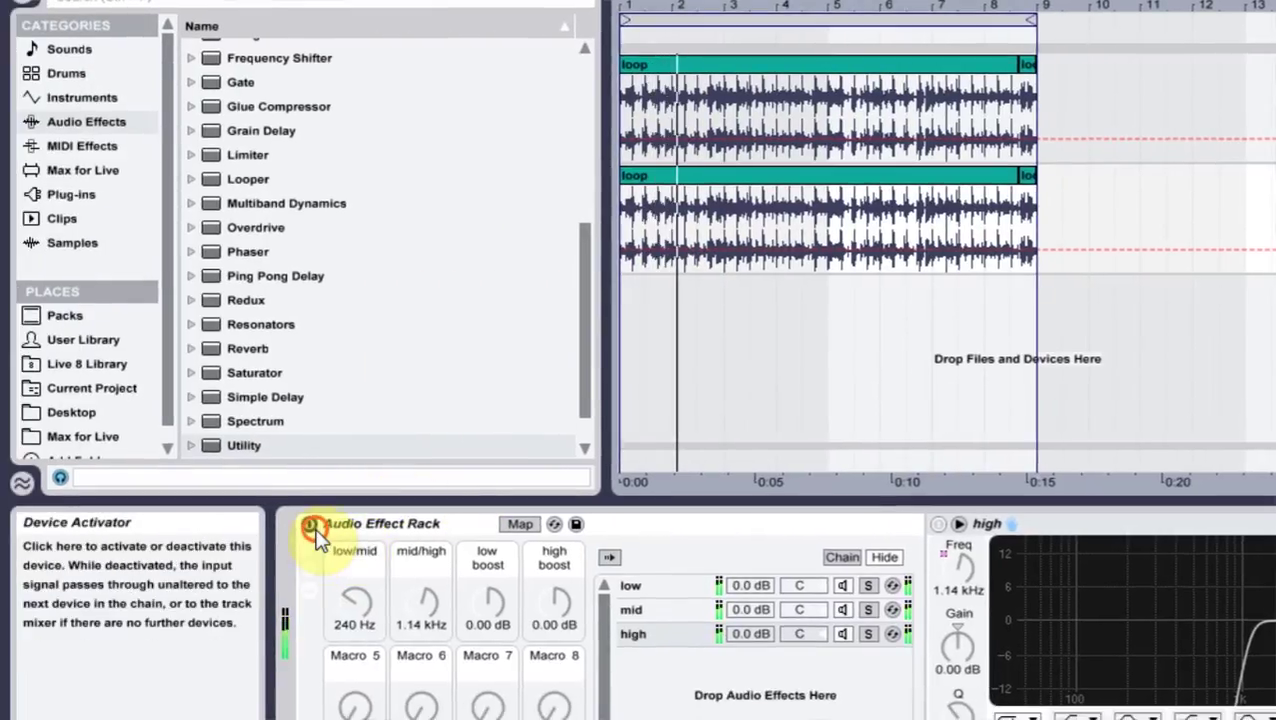
pyautogui.click(310, 524)
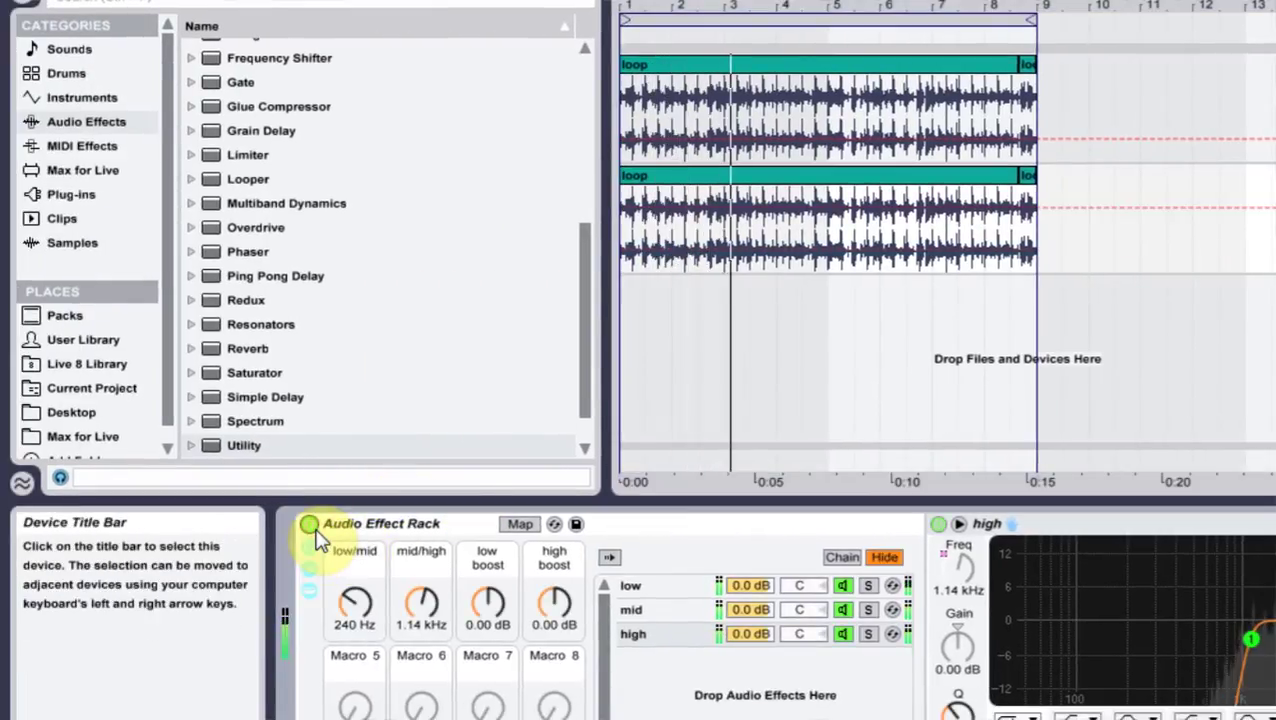
pyautogui.click(312, 527)
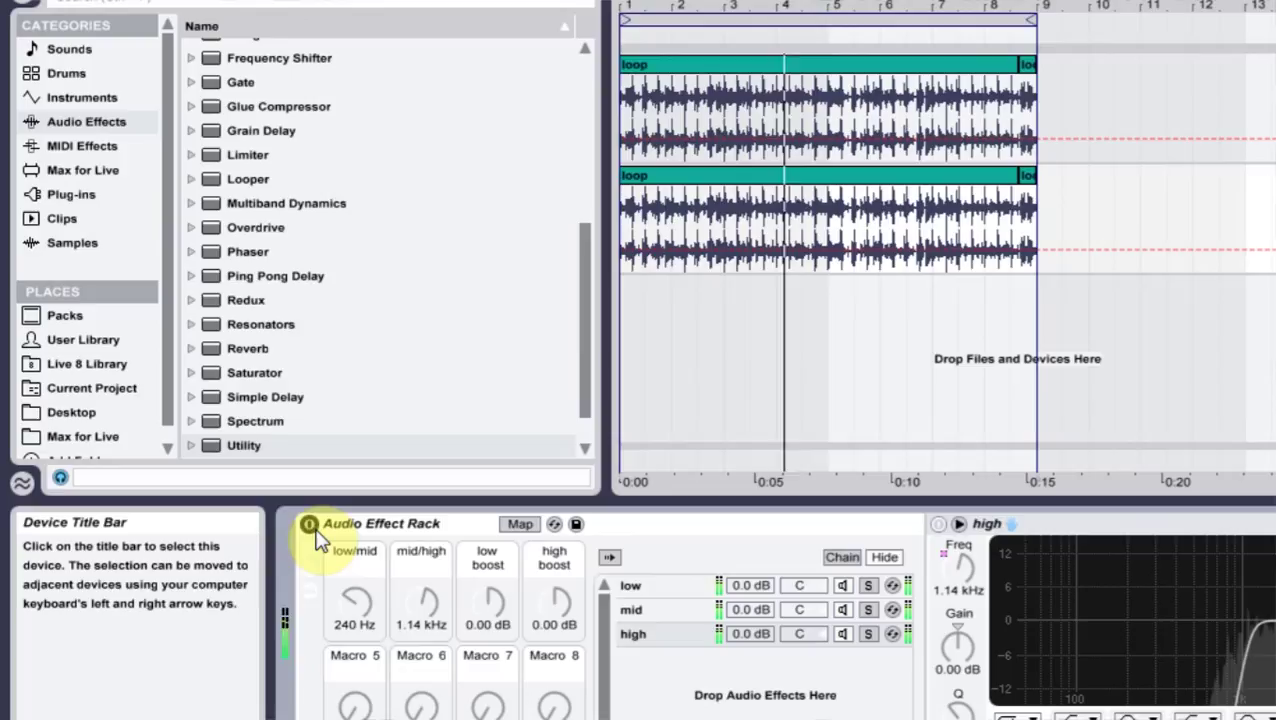
pyautogui.click(310, 525)
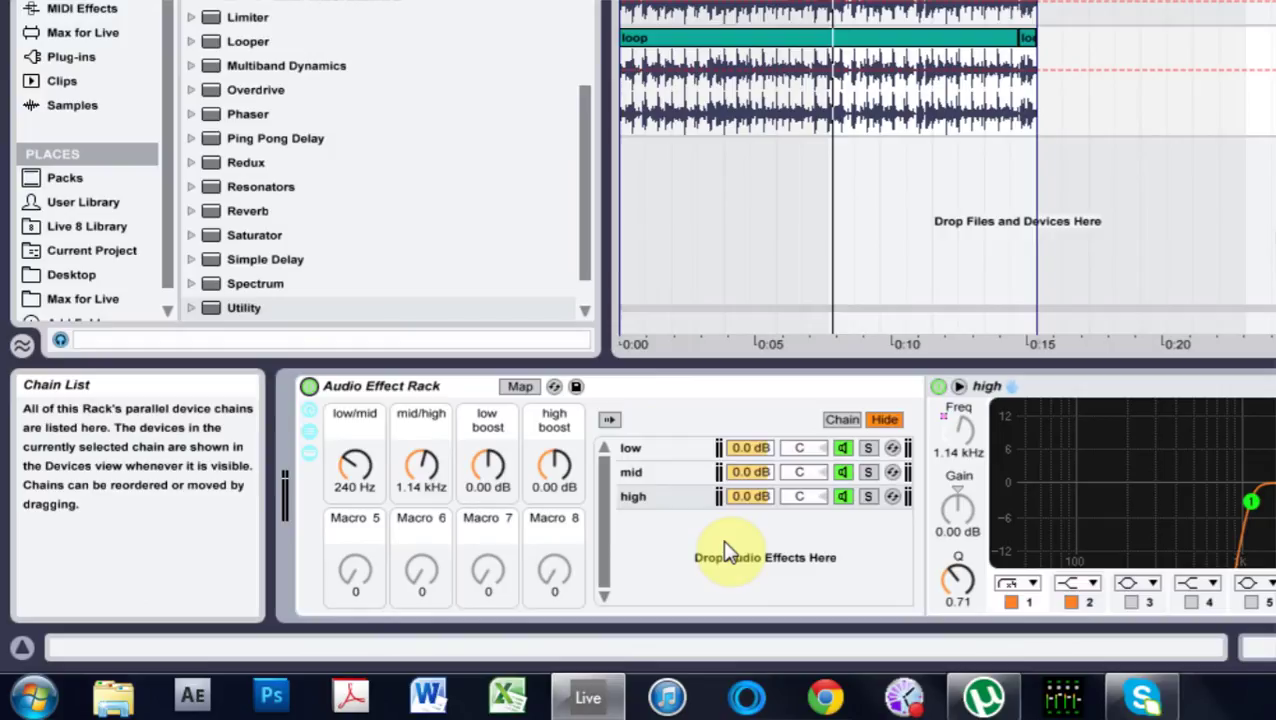
# - Show the mid chain's EQ and reset the high boost macro to 0 dB
pyautogui.click(657, 471)
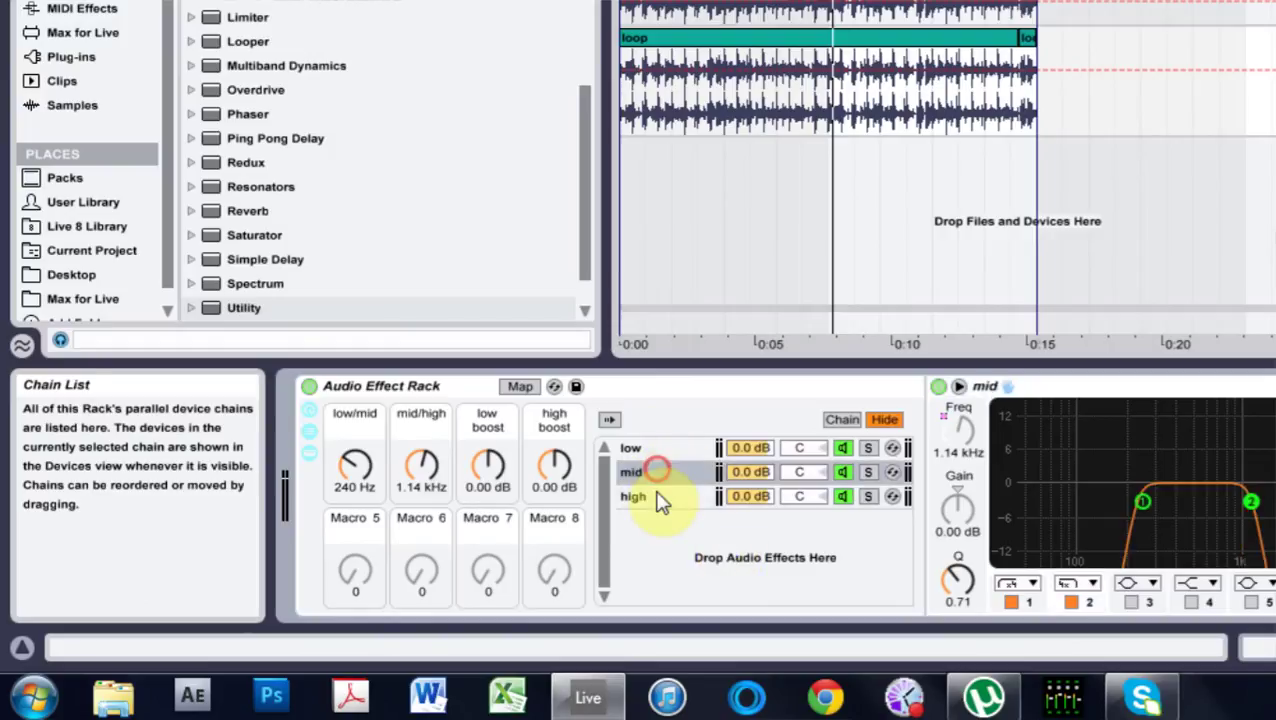
pyautogui.moveTo(557, 471); pyautogui.dragTo(557, 469)
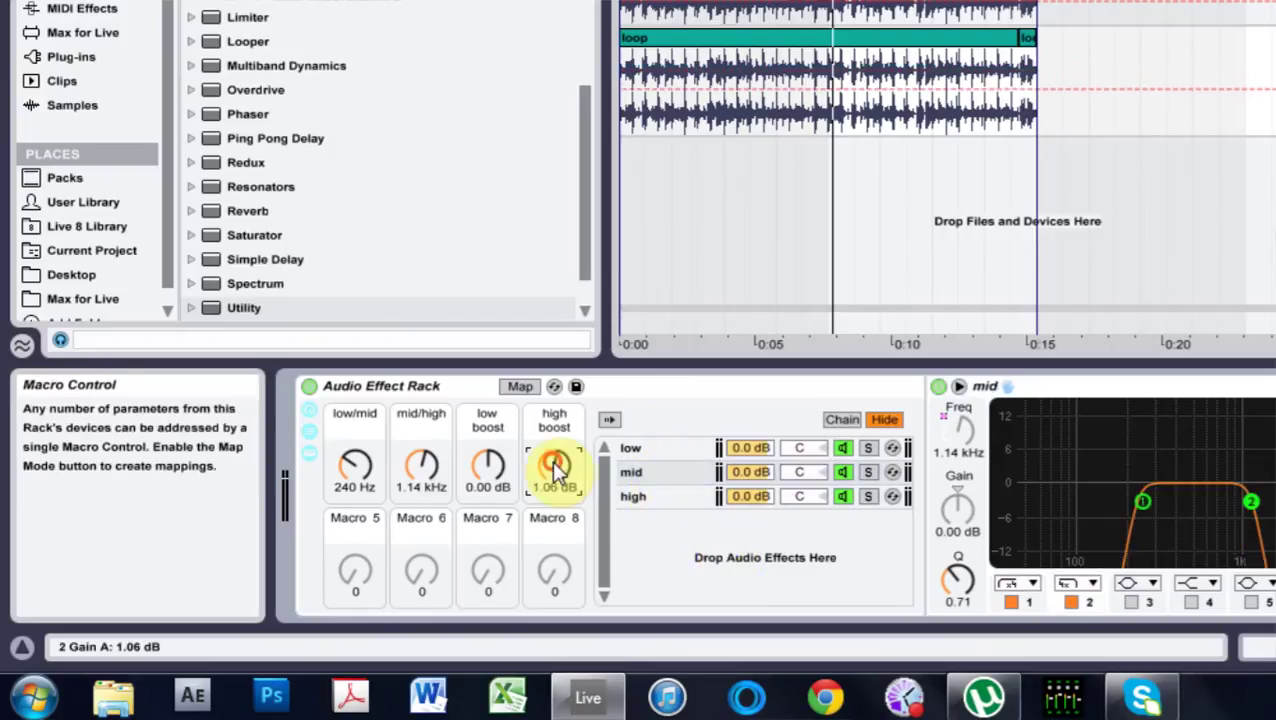
pyautogui.press('Delete')
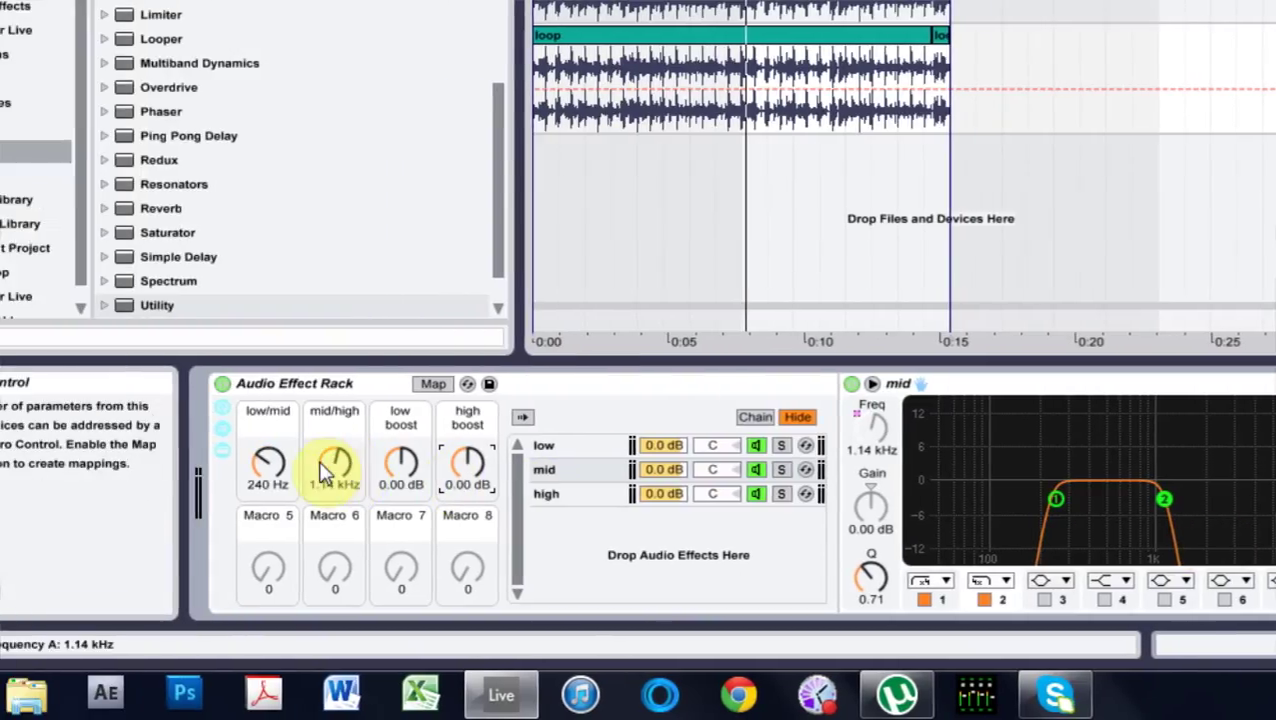
# - Lower the low/mid crossover macro to 120 Hz and enter 2.00 kHz for mid/high
pyautogui.moveTo(333, 462); pyautogui.dragTo(333, 420)
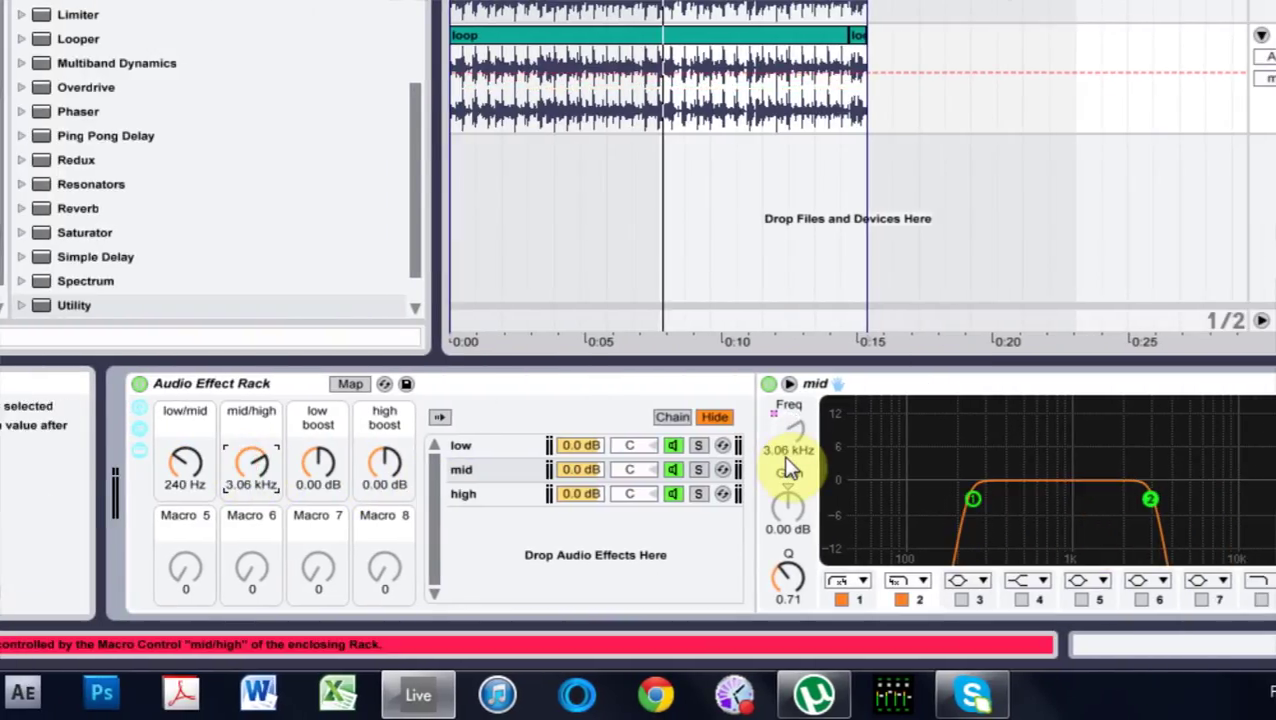
pyautogui.click(488, 446)
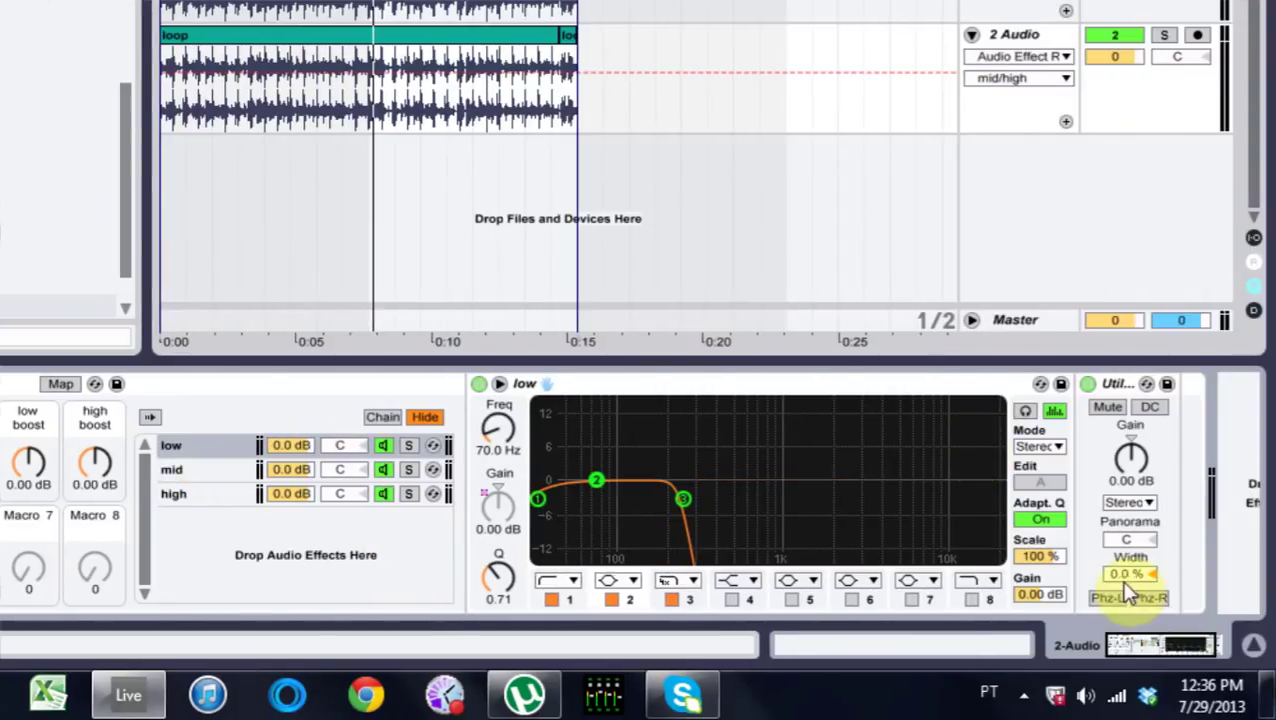
pyautogui.click(1120, 574)
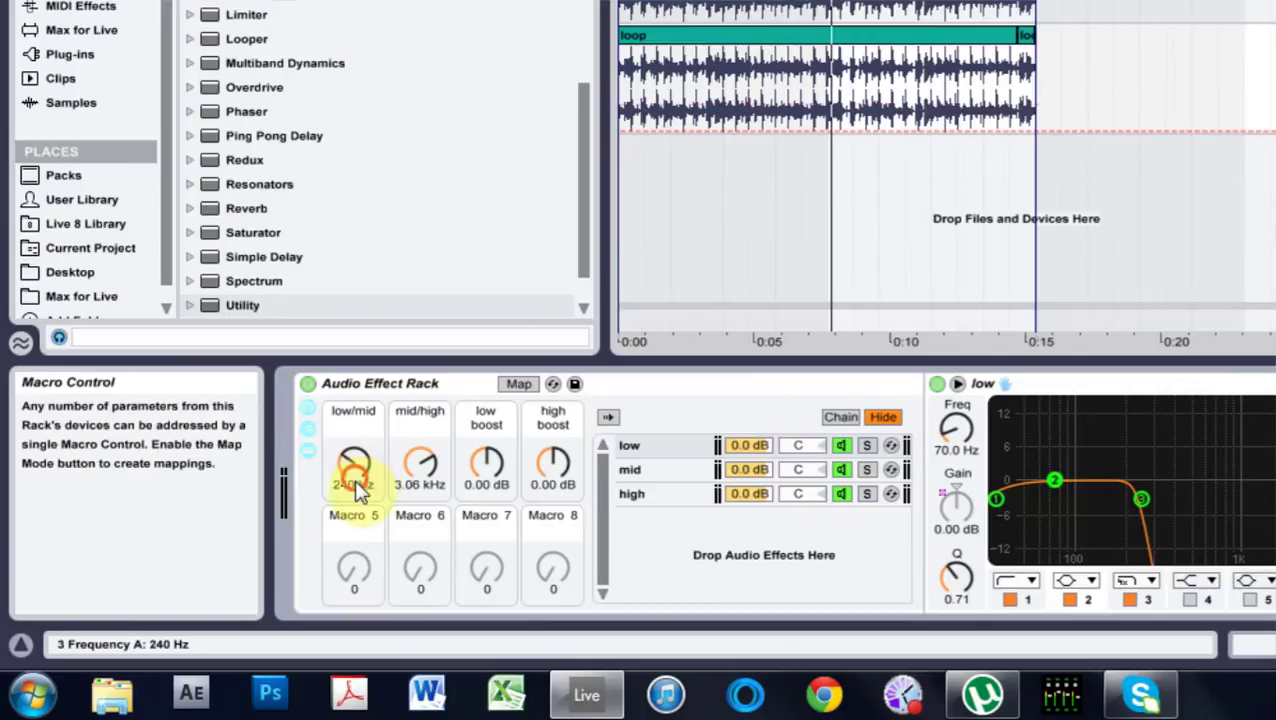
pyautogui.moveTo(348, 463)
pyautogui.mouseDown()
pyautogui.moveTo(353, 477)
pyautogui.moveTo(419, 466)
pyautogui.mouseUp()
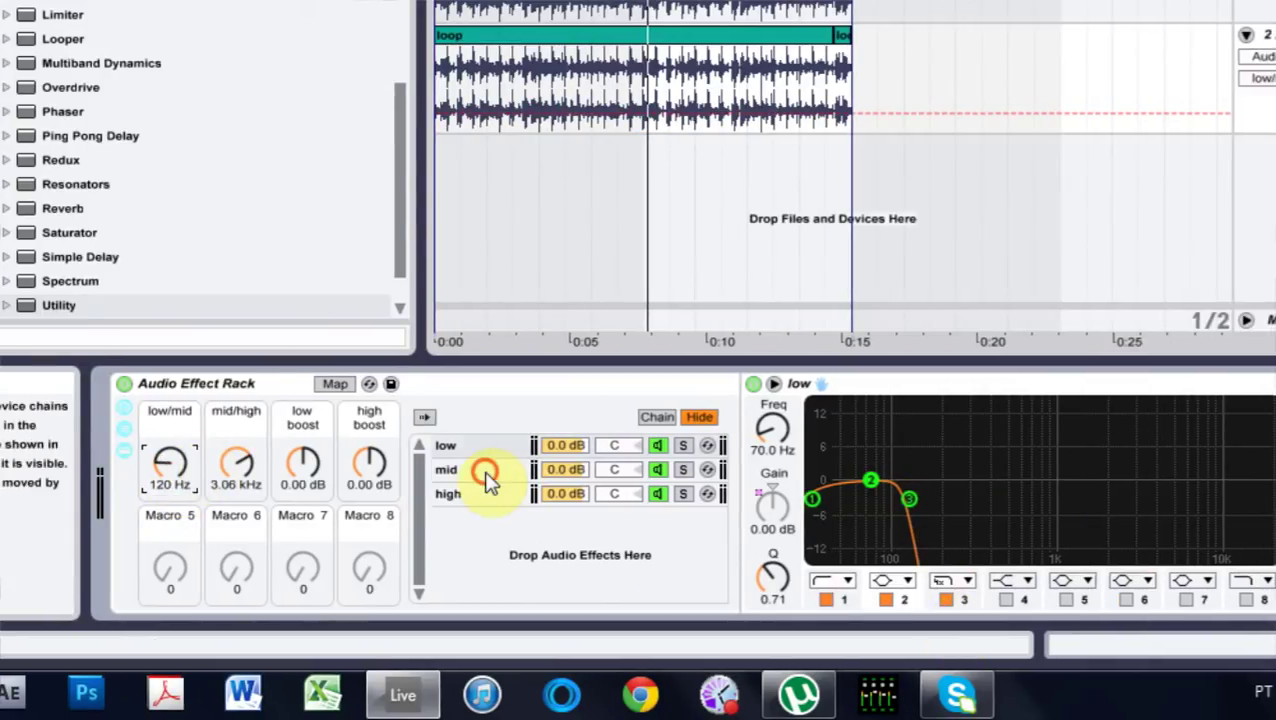
pyautogui.click(485, 470)
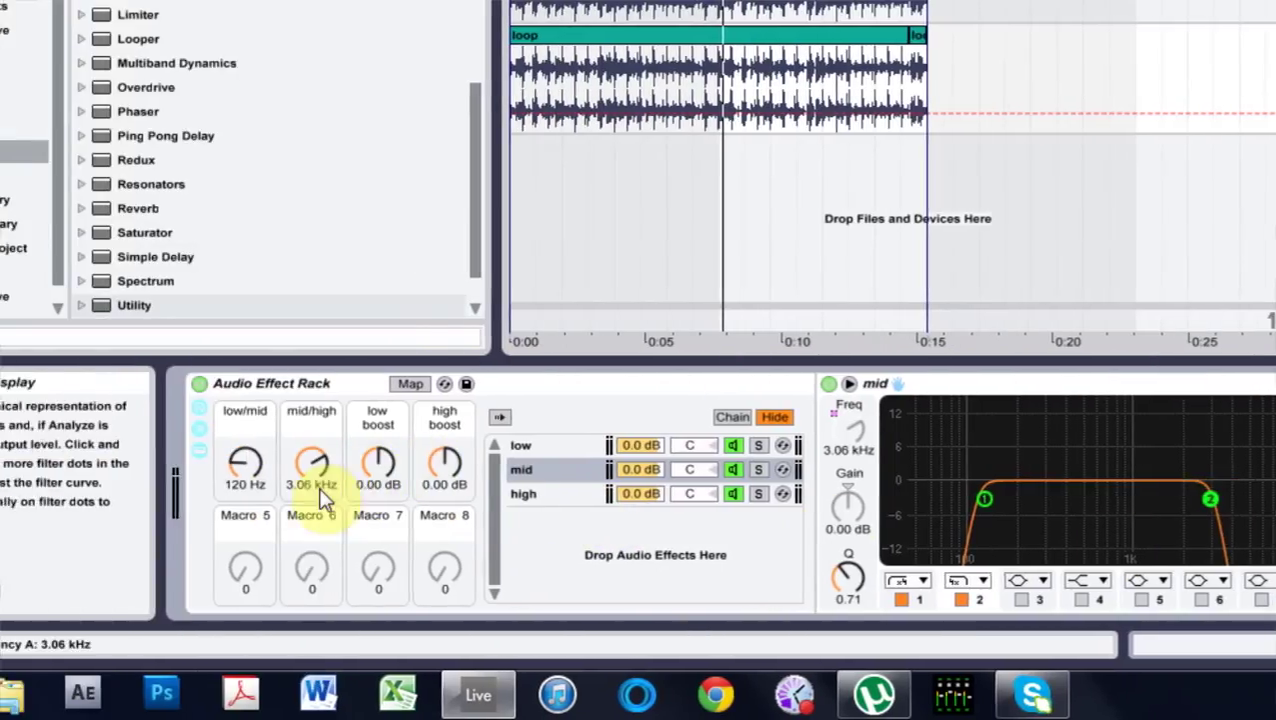
pyautogui.click(329, 480)
pyautogui.write('200')
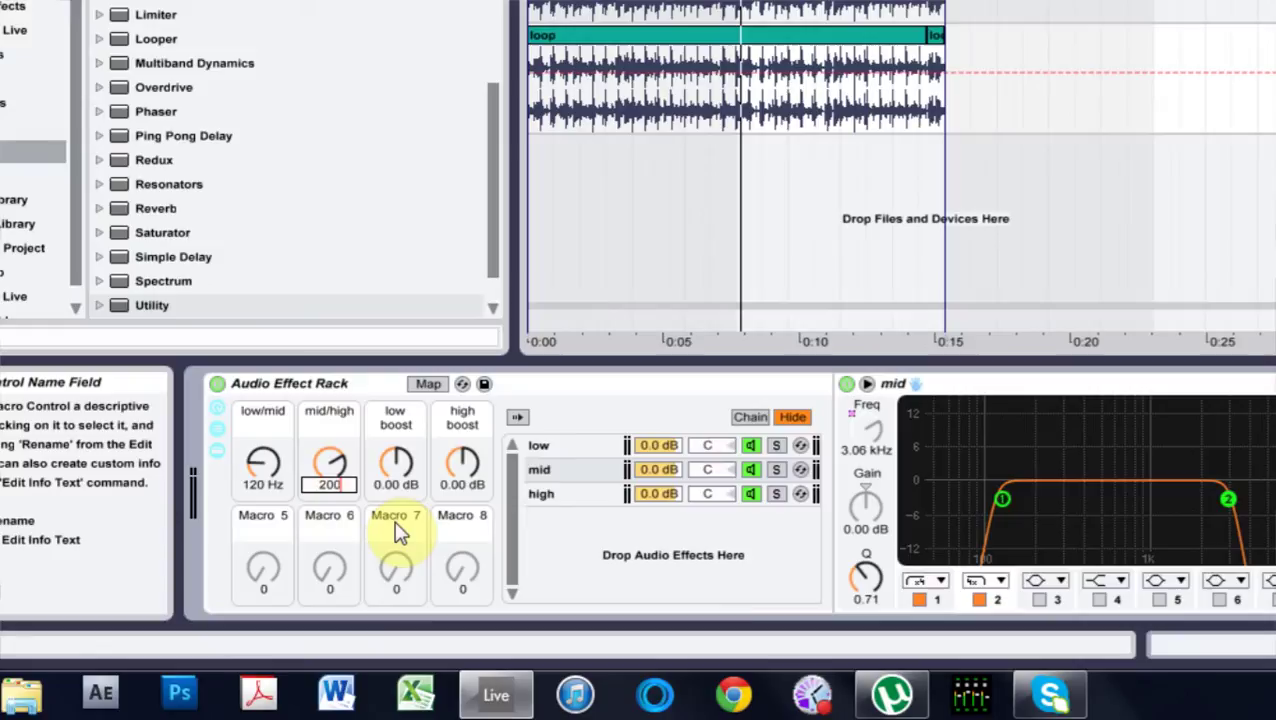
pyautogui.press('Return')
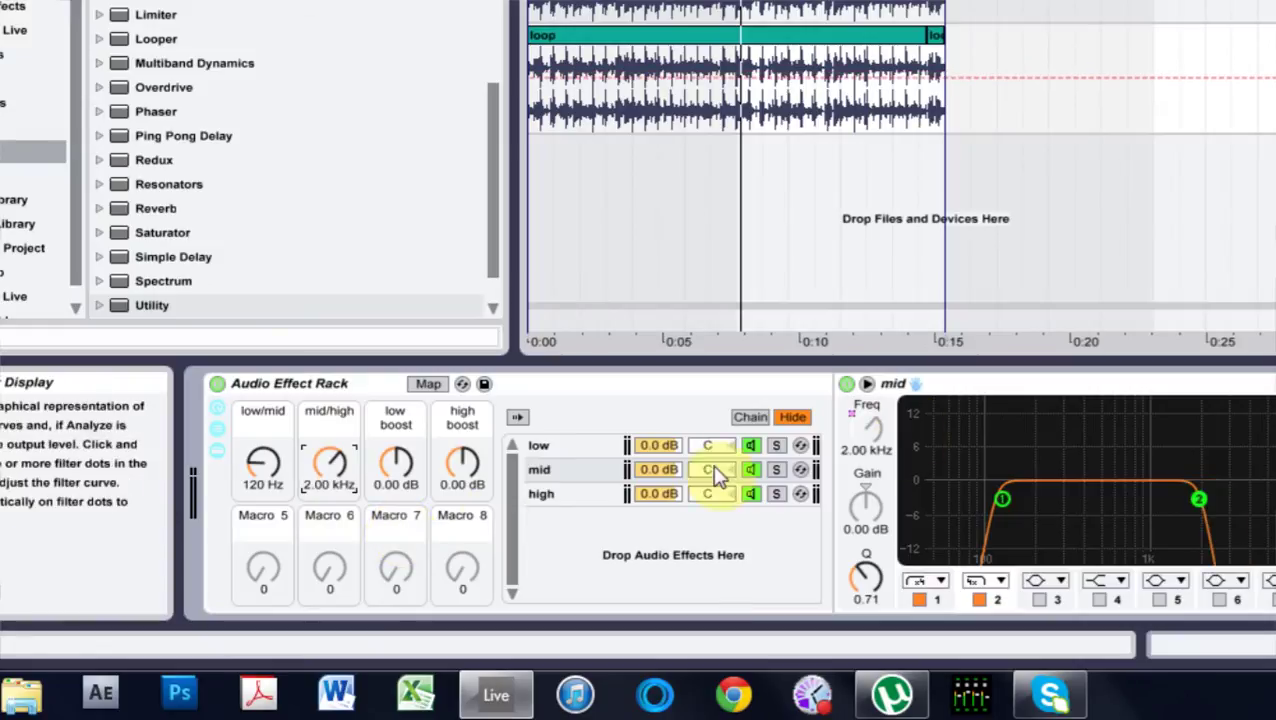
# - Load Flux STTool from the Plug-ins browser onto the mid chain after its EQ Eight
pyautogui.click(541, 494)
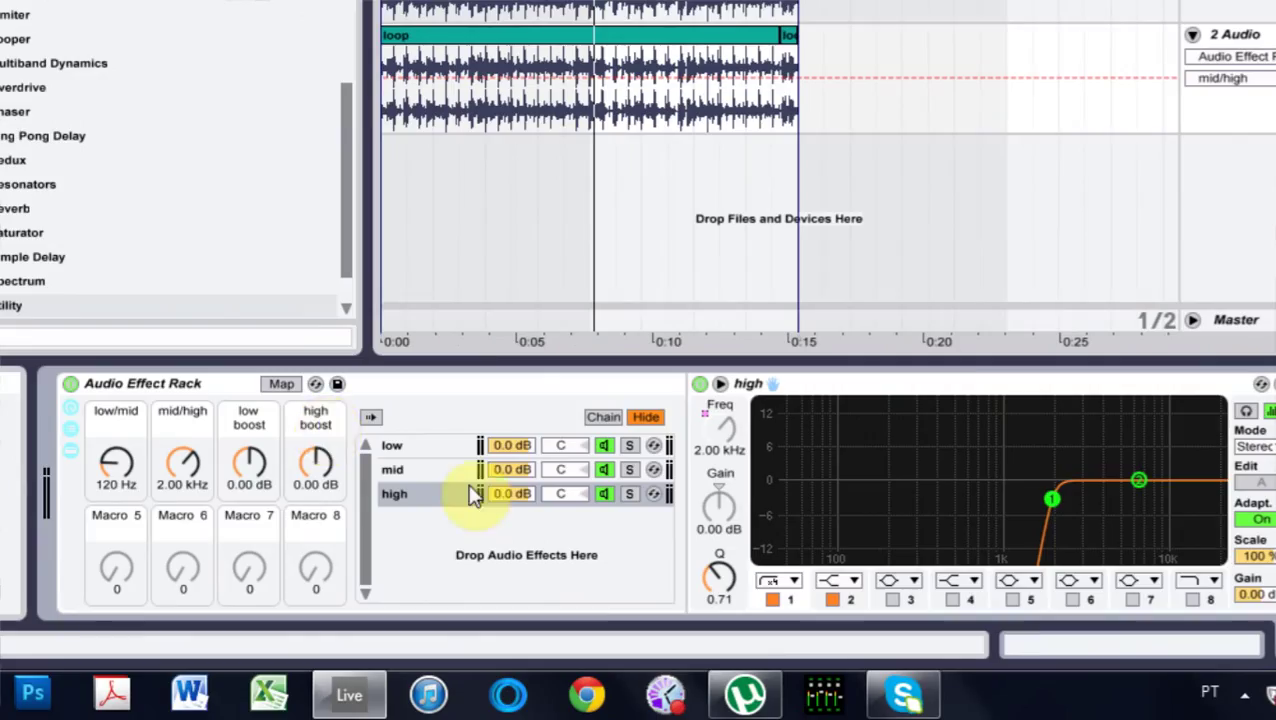
pyautogui.click(190, 469)
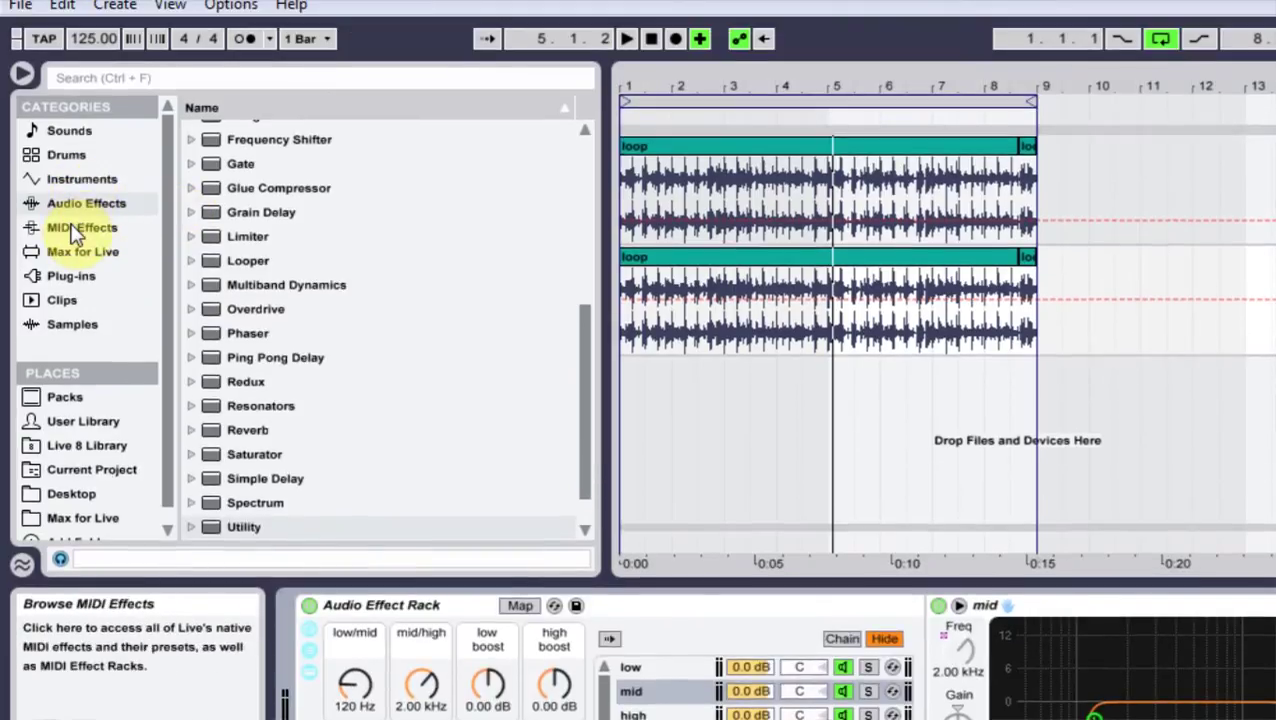
pyautogui.click(75, 228)
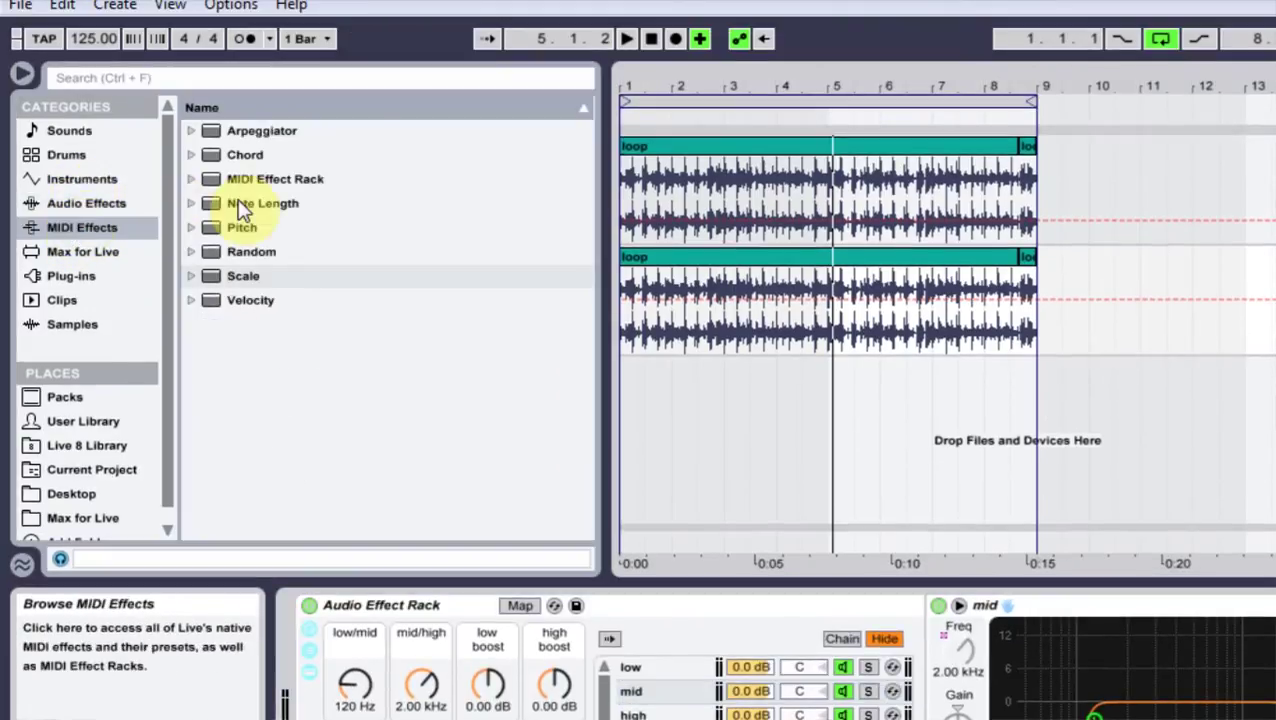
pyautogui.click(100, 204)
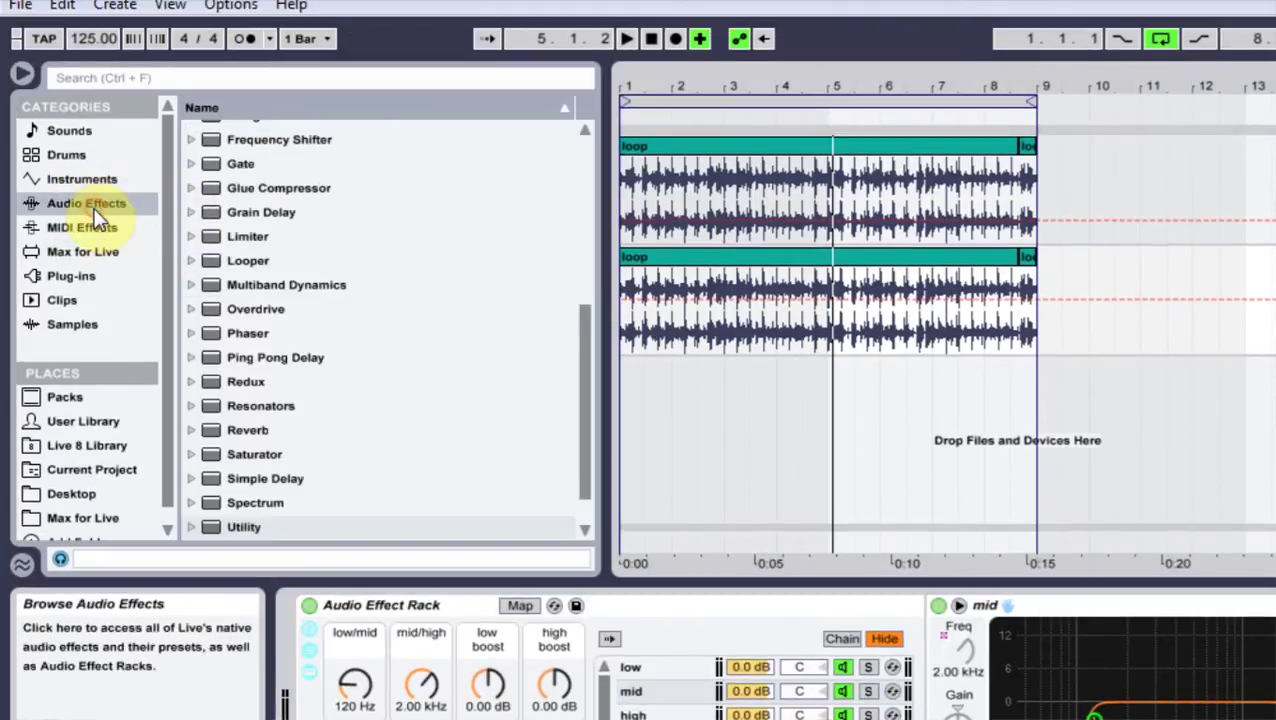
pyautogui.click(72, 276)
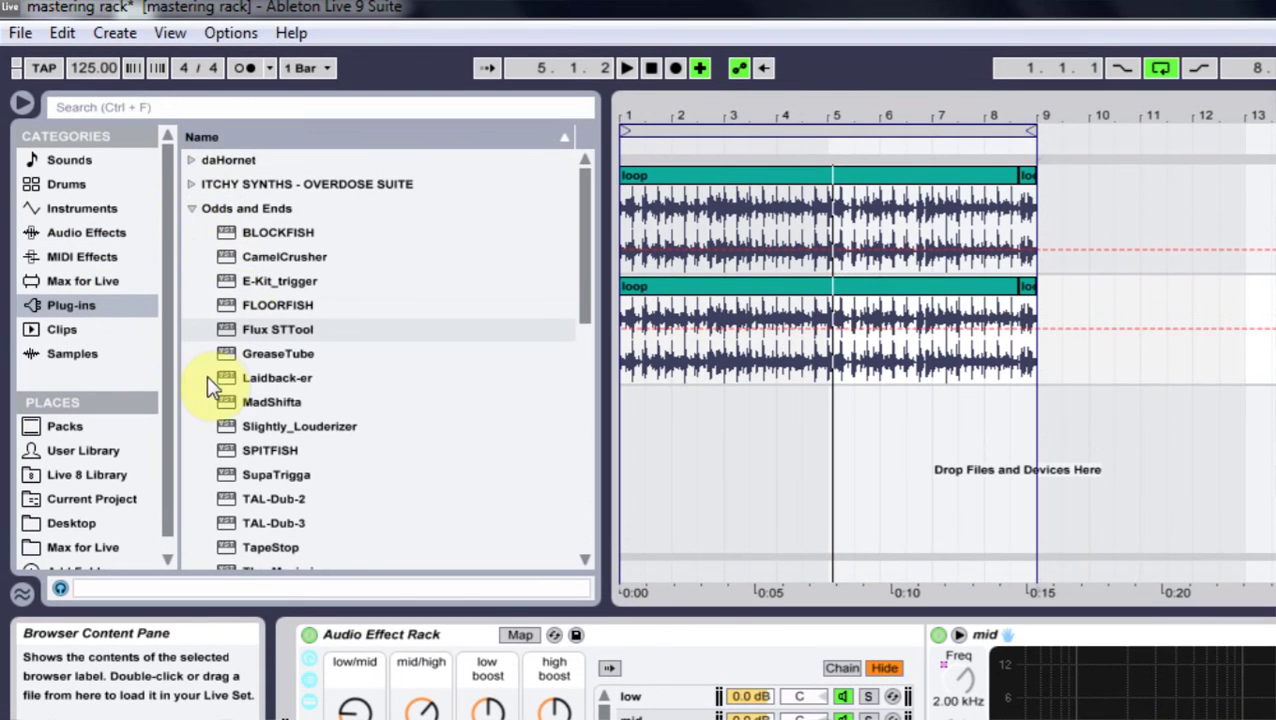
pyautogui.doubleClick(233, 327)
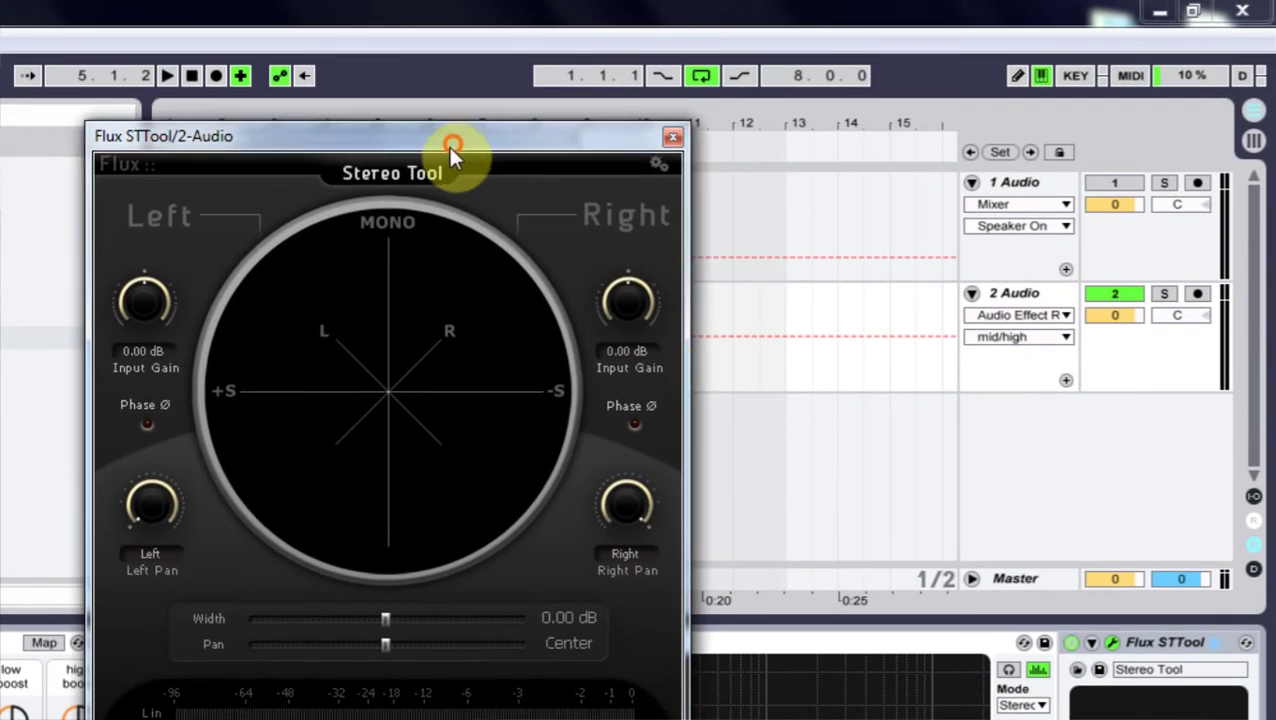
# - Reveal the Flux device parameters and audition mid-chain width changes, widening to about 5 dB
pyautogui.moveTo(380, 5); pyautogui.dragTo(390, 0)
pyautogui.moveTo(1176, 644)
pyautogui.mouseDown()
pyautogui.moveTo(1196, 644)
pyautogui.moveTo(1153, 647)
pyautogui.mouseUp()
pyautogui.click(928, 384)
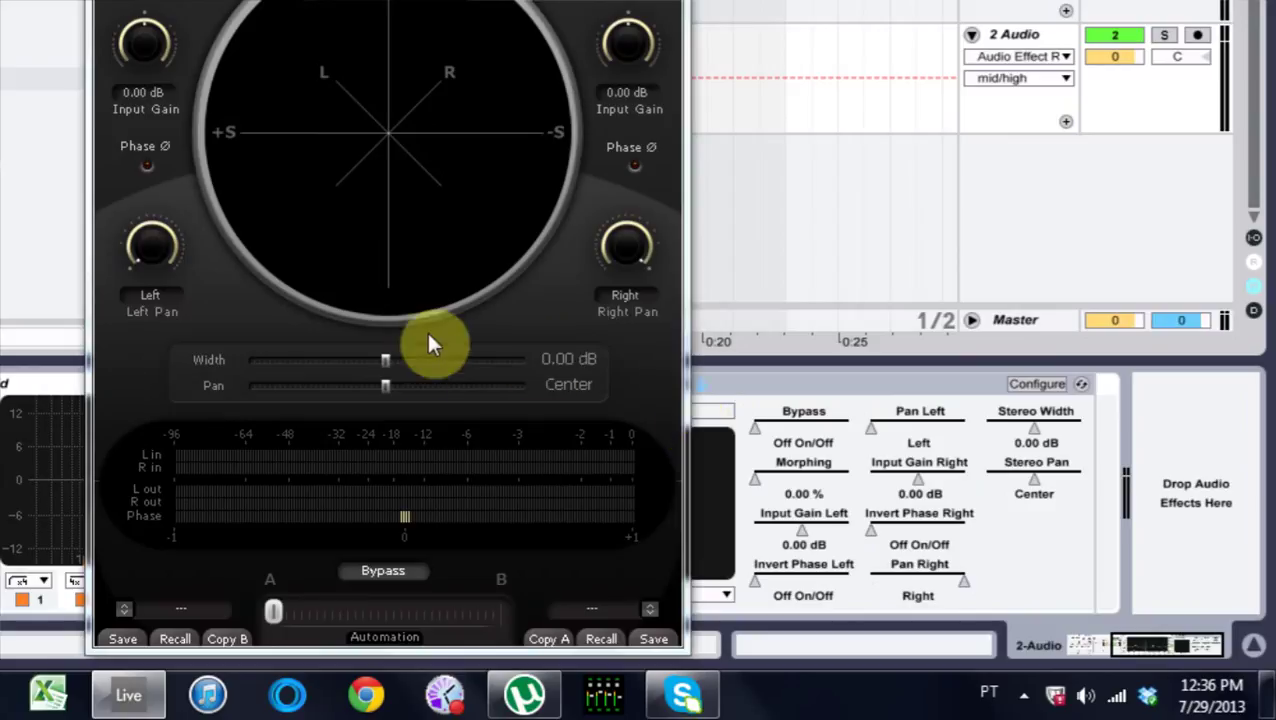
pyautogui.moveTo(385, 359)
pyautogui.mouseDown()
pyautogui.moveTo(318, 352)
pyautogui.moveTo(632, 375)
pyautogui.moveTo(646, 388)
pyautogui.moveTo(474, 374)
pyautogui.mouseUp()
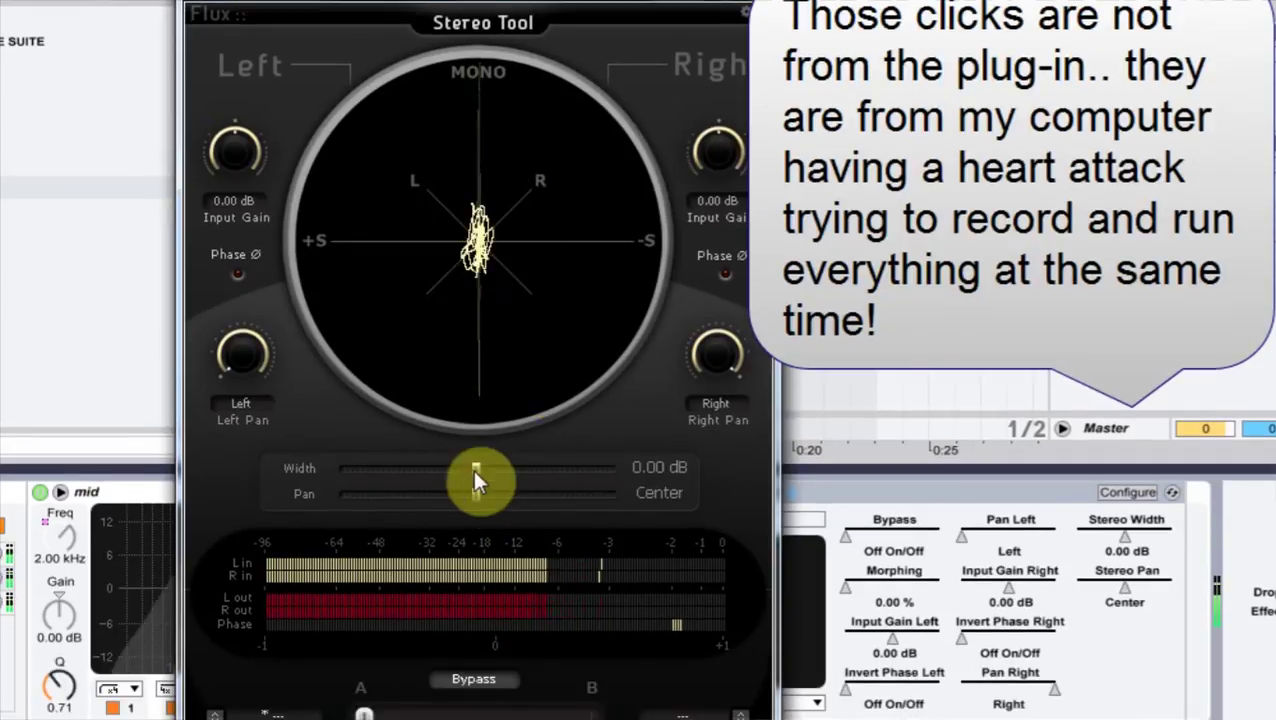
pyautogui.moveTo(474, 527); pyautogui.dragTo(520, 527)
pyautogui.moveTo(521, 477)
pyautogui.mouseDown()
pyautogui.moveTo(587, 484)
pyautogui.moveTo(551, 468)
pyautogui.mouseUp()
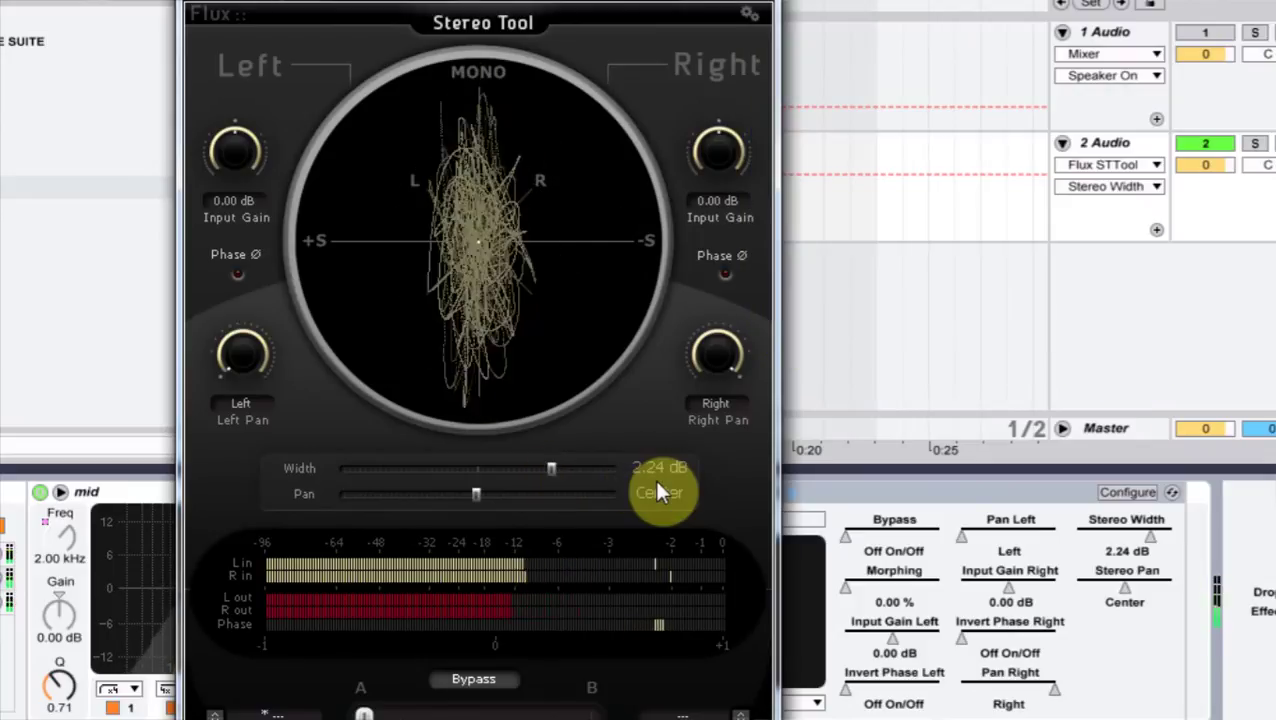
pyautogui.press('space')
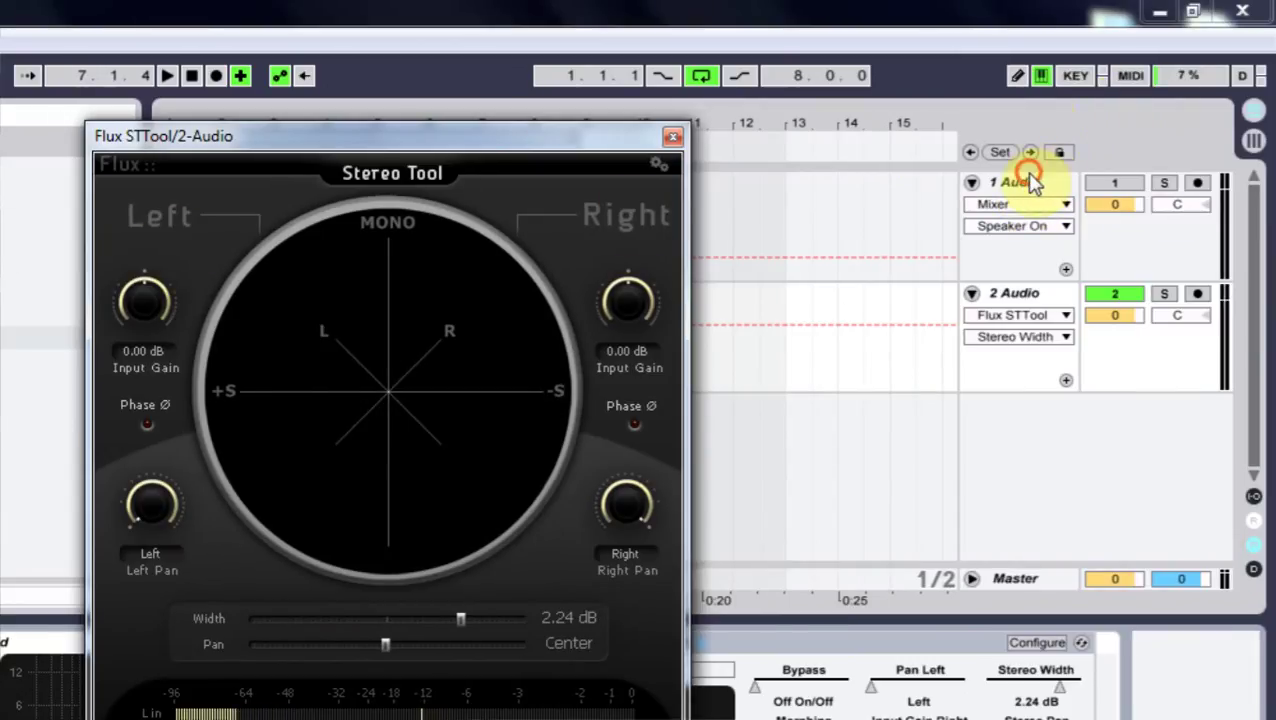
# - Fine-tune the mid chain width during playback to just under 1 dB, then close the plug-in
pyautogui.click(1030, 182)
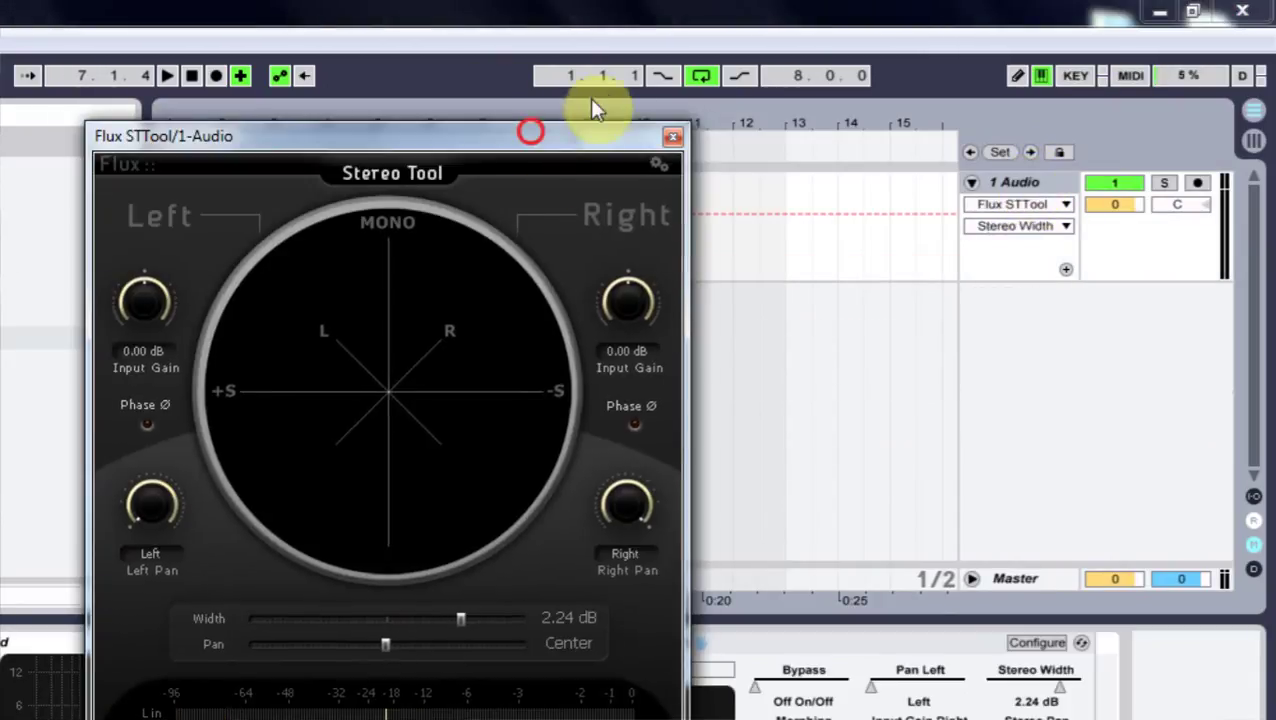
pyautogui.moveTo(590, 99); pyautogui.dragTo(583, 104)
pyautogui.press('space')
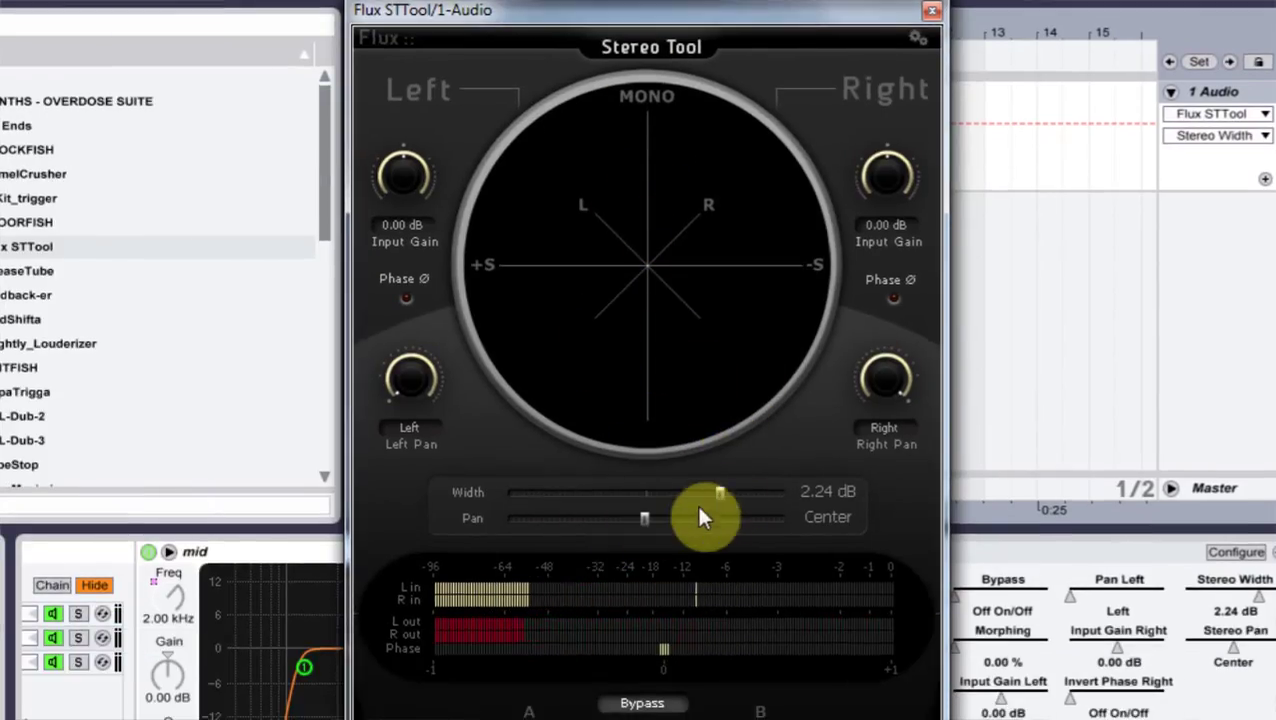
pyautogui.moveTo(709, 497); pyautogui.dragTo(724, 492)
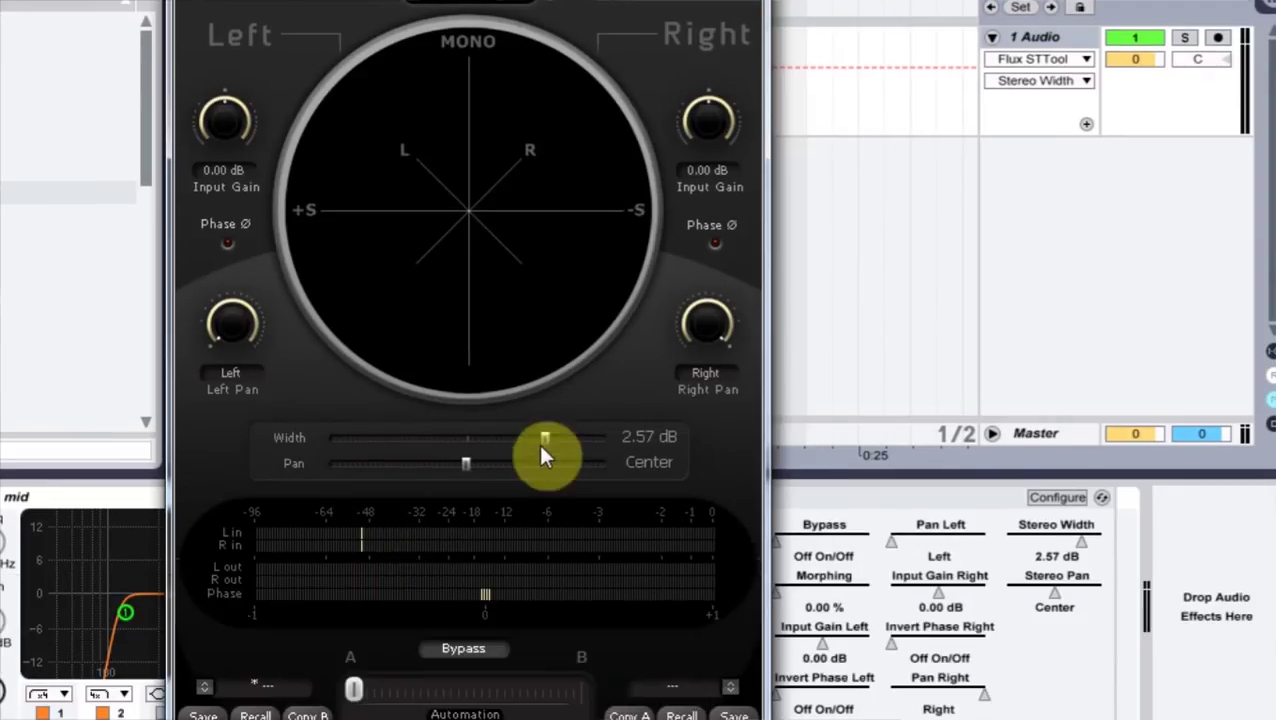
pyautogui.moveTo(545, 441); pyautogui.dragTo(509, 437)
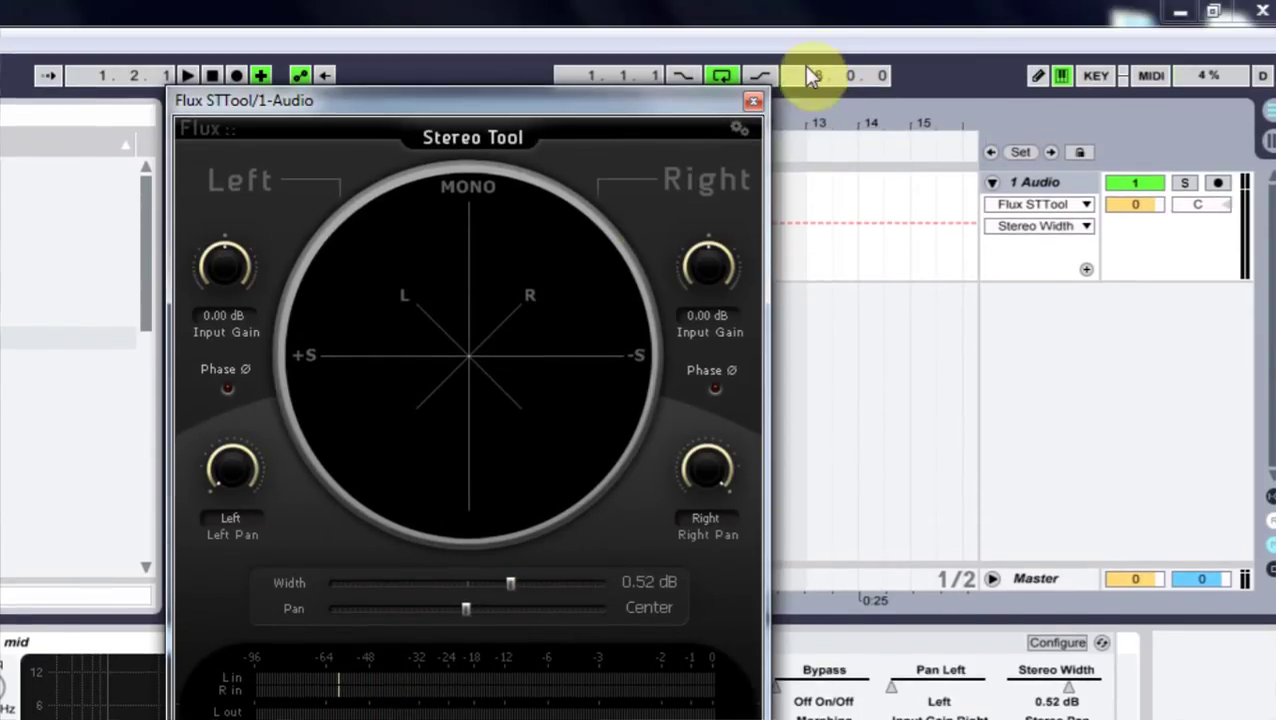
pyautogui.click(754, 51)
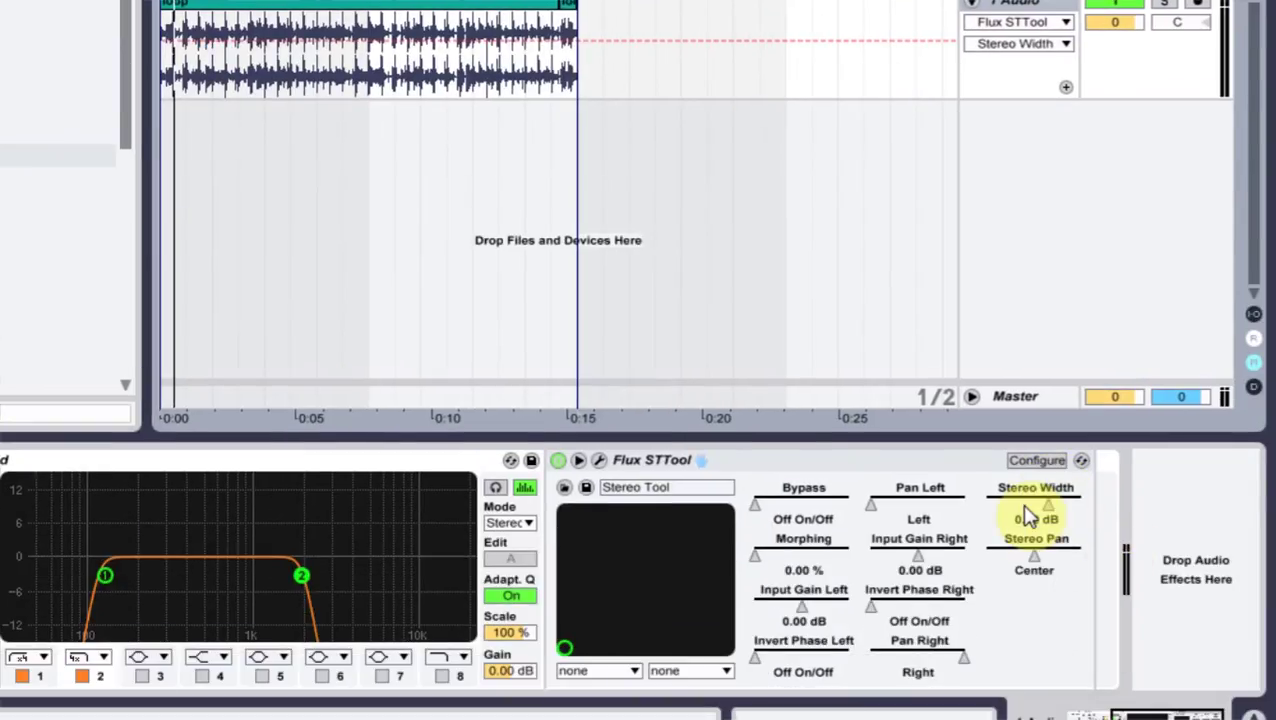
# - Map Flux Stereo Tool's Stereo Width to the seventh macro, 'mid width'
pyautogui.moveTo(1028, 515); pyautogui.dragTo(1034, 513)
pyautogui.rightClick(1036, 514)
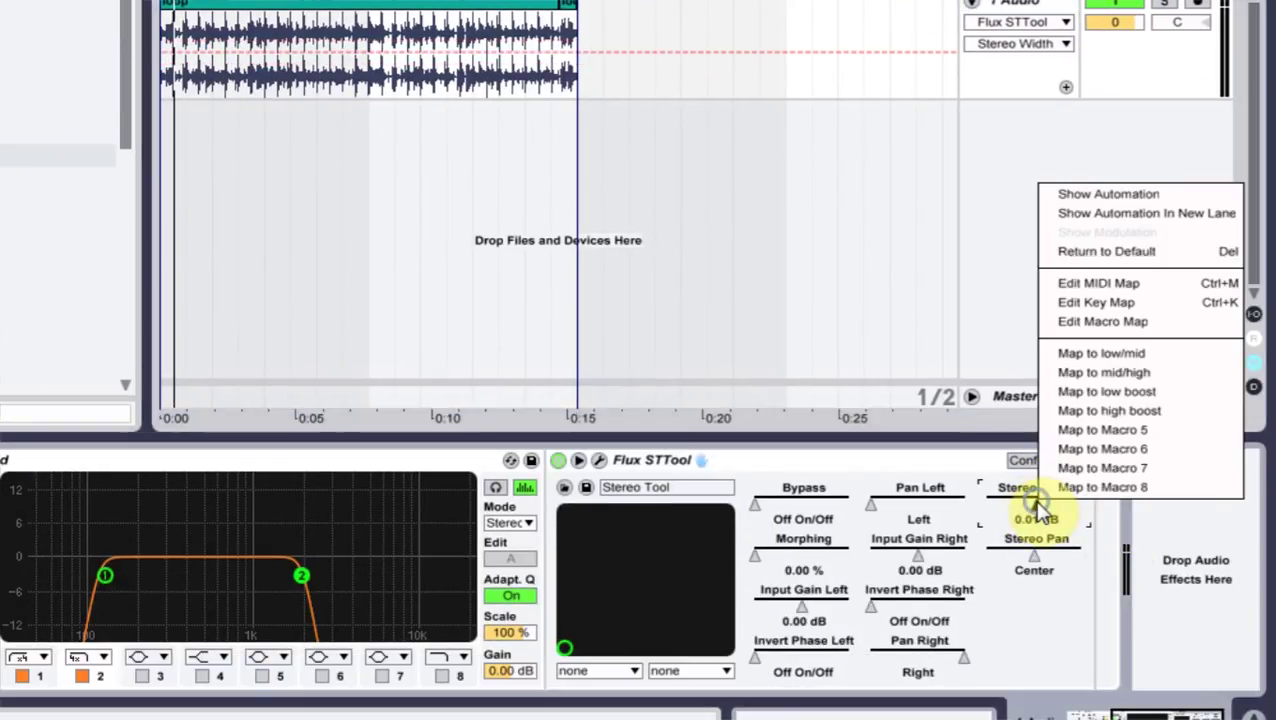
pyautogui.click(1100, 467)
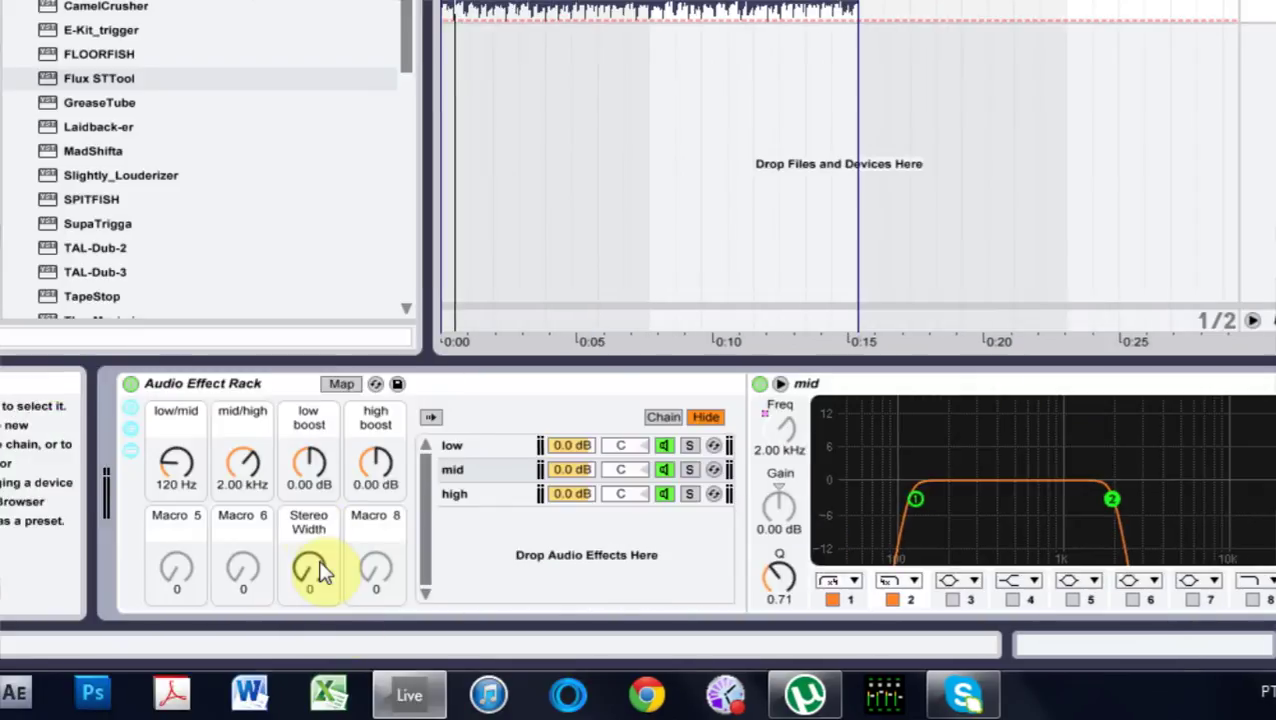
# - Set the mid width macro to 64 and confirm the plug-in's width reads 0.00 dB
pyautogui.click(320, 570)
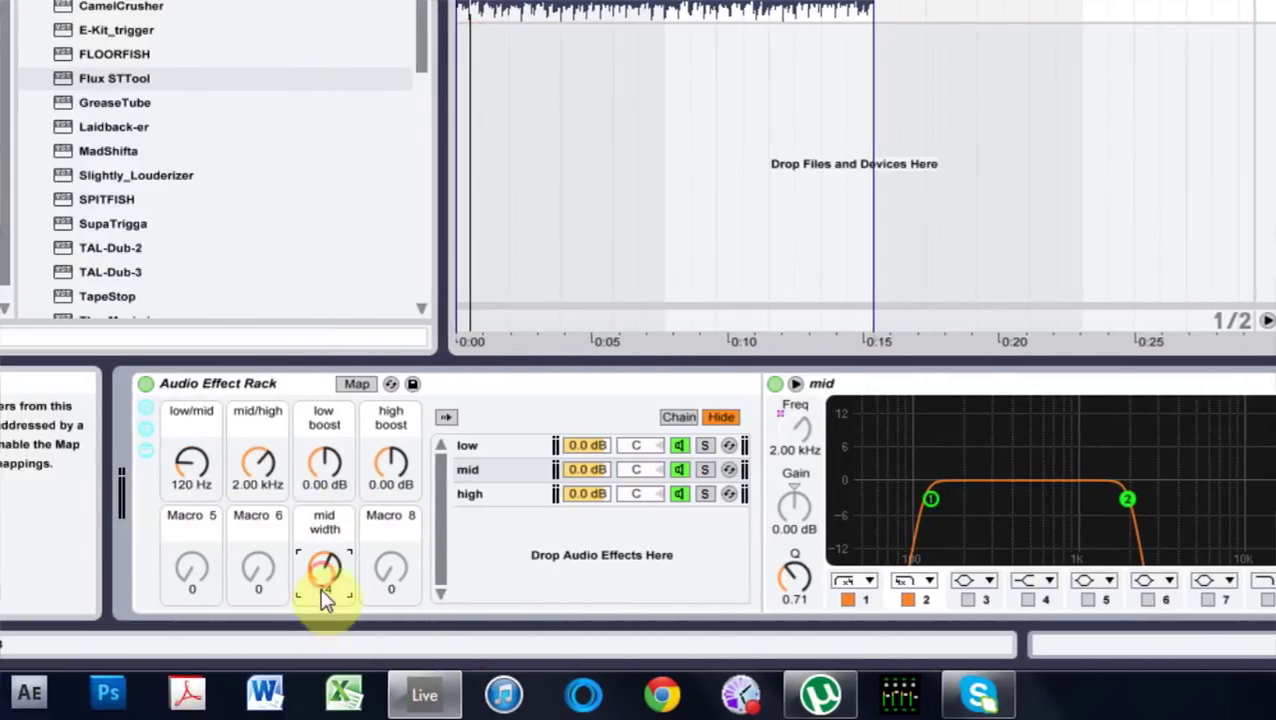
pyautogui.write('64')
pyautogui.press('Return')
pyautogui.click(1128, 386)
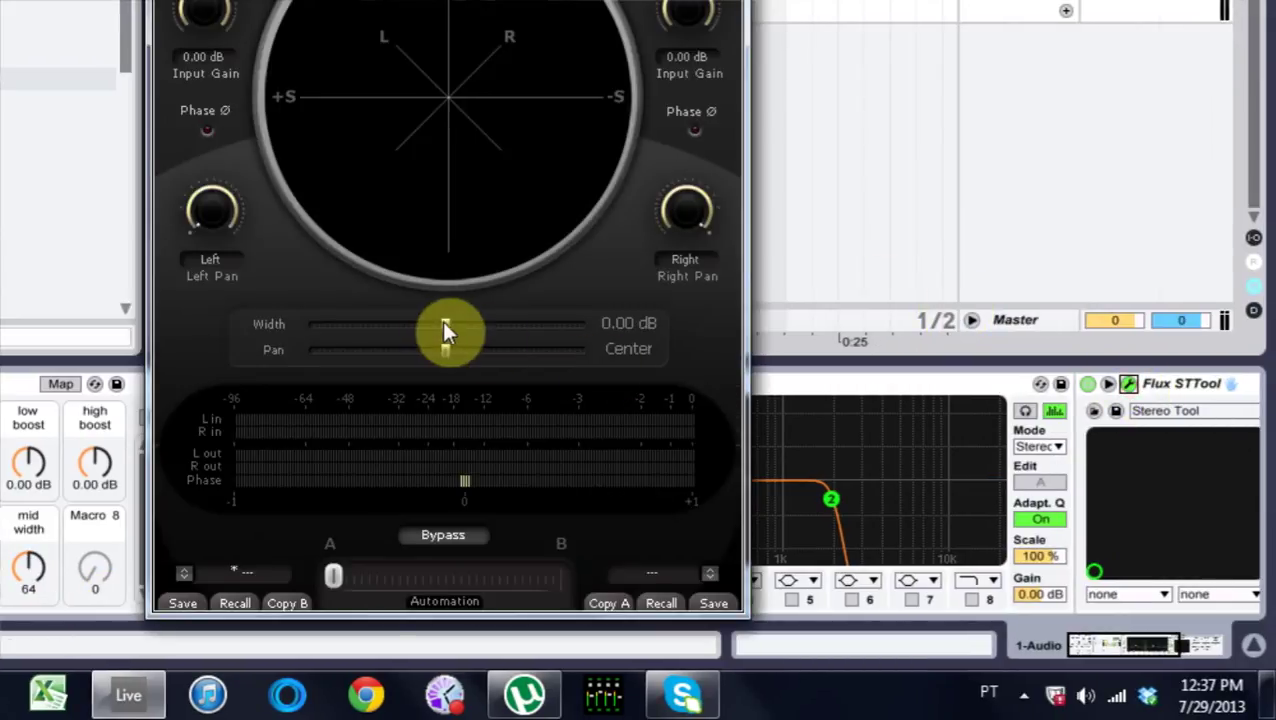
pyautogui.moveTo(28, 567); pyautogui.dragTo(28, 540)
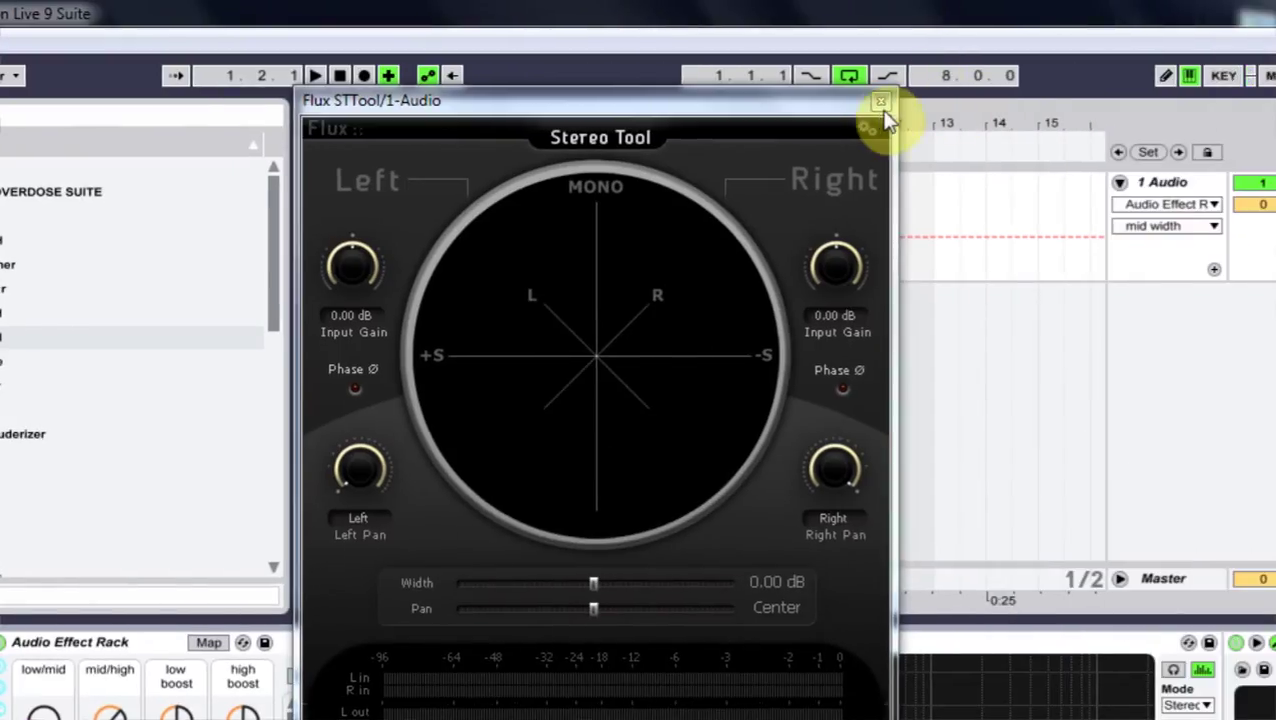
pyautogui.click(878, 104)
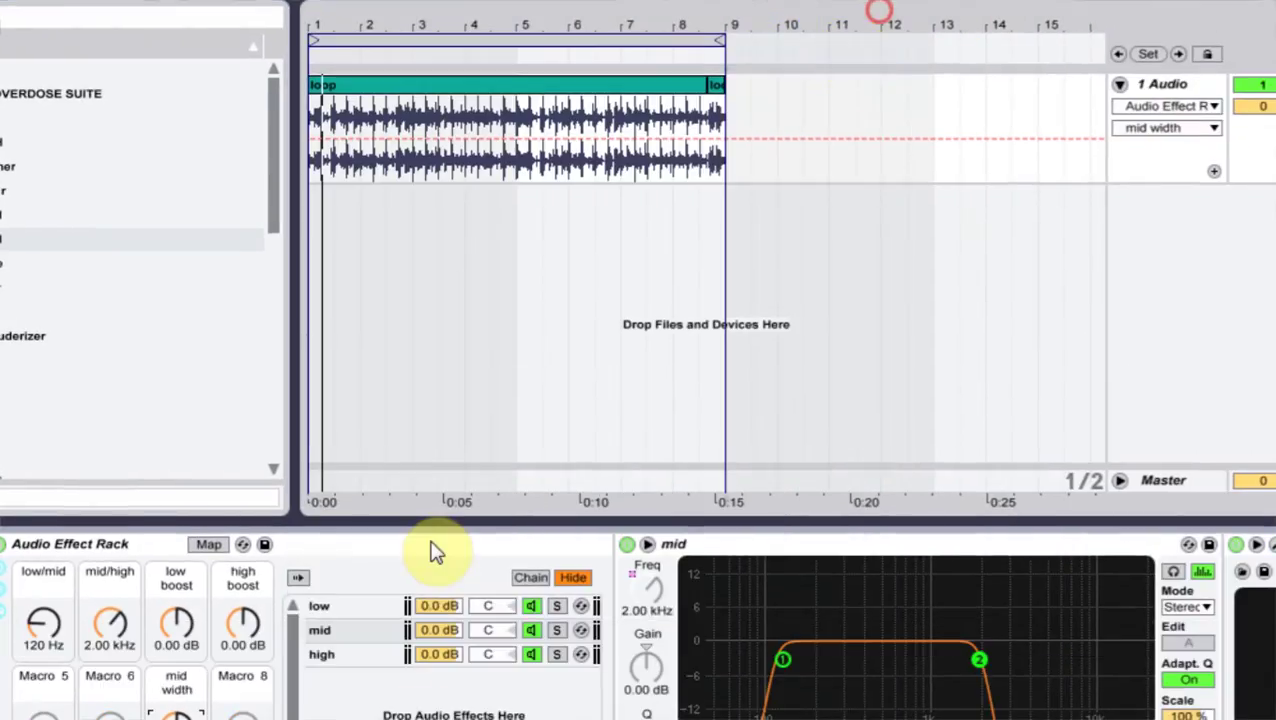
pyautogui.click(208, 544)
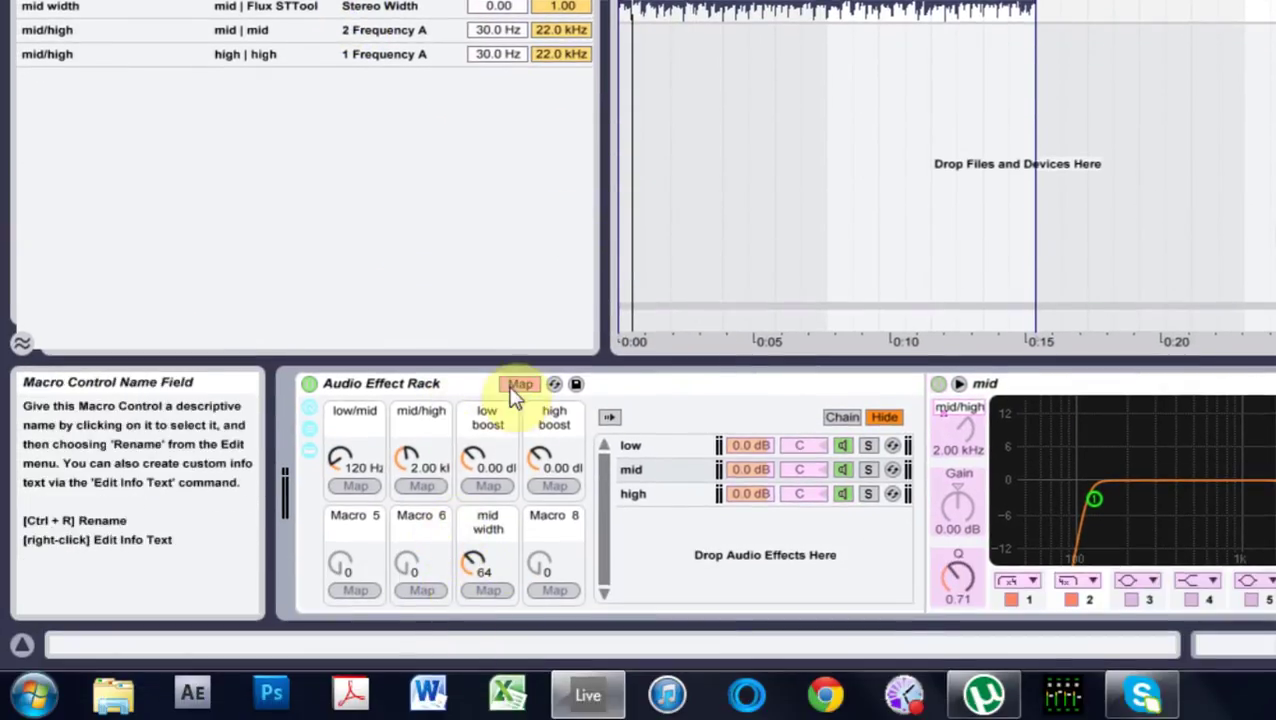
pyautogui.click(521, 386)
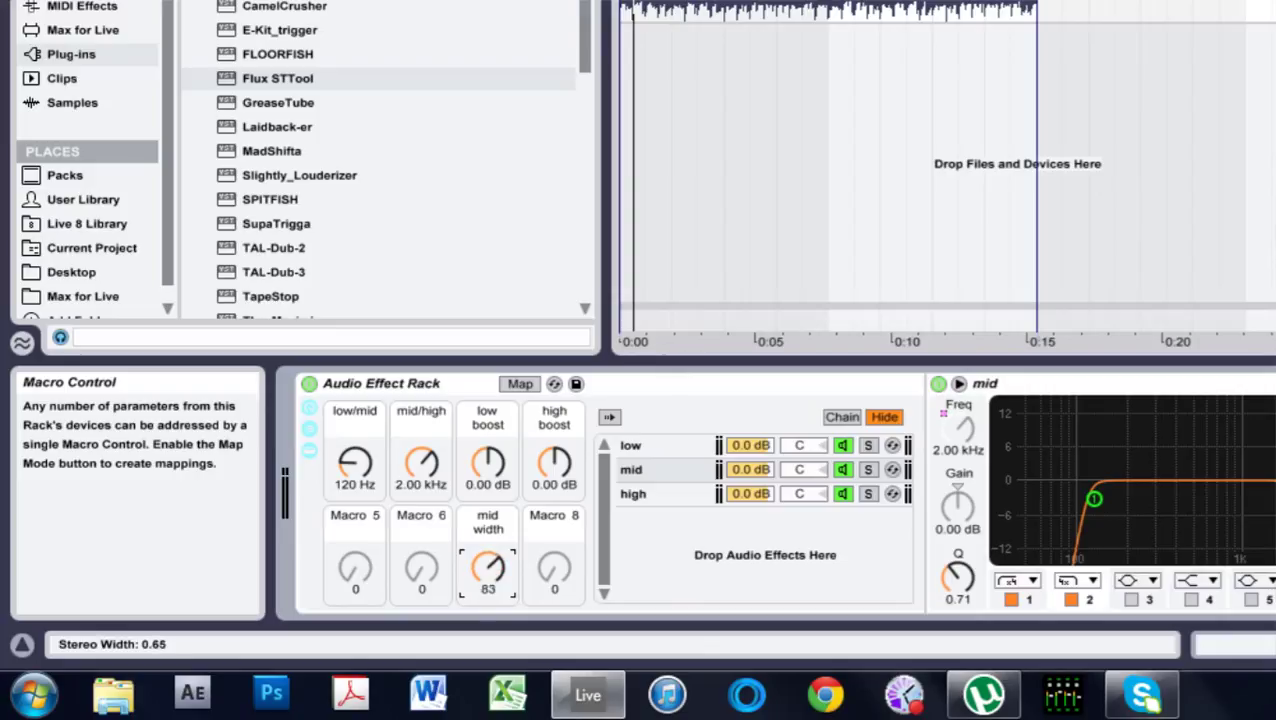
pyautogui.click(489, 570)
pyautogui.write('64')
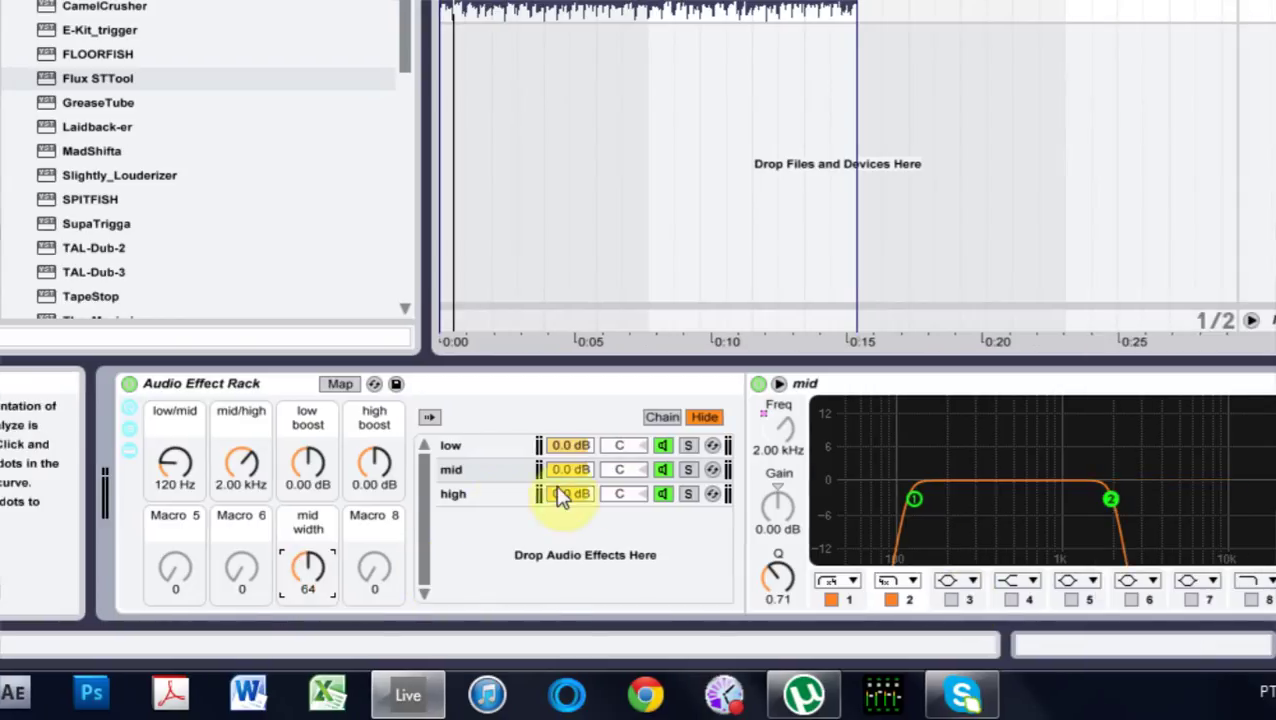
pyautogui.click(676, 497)
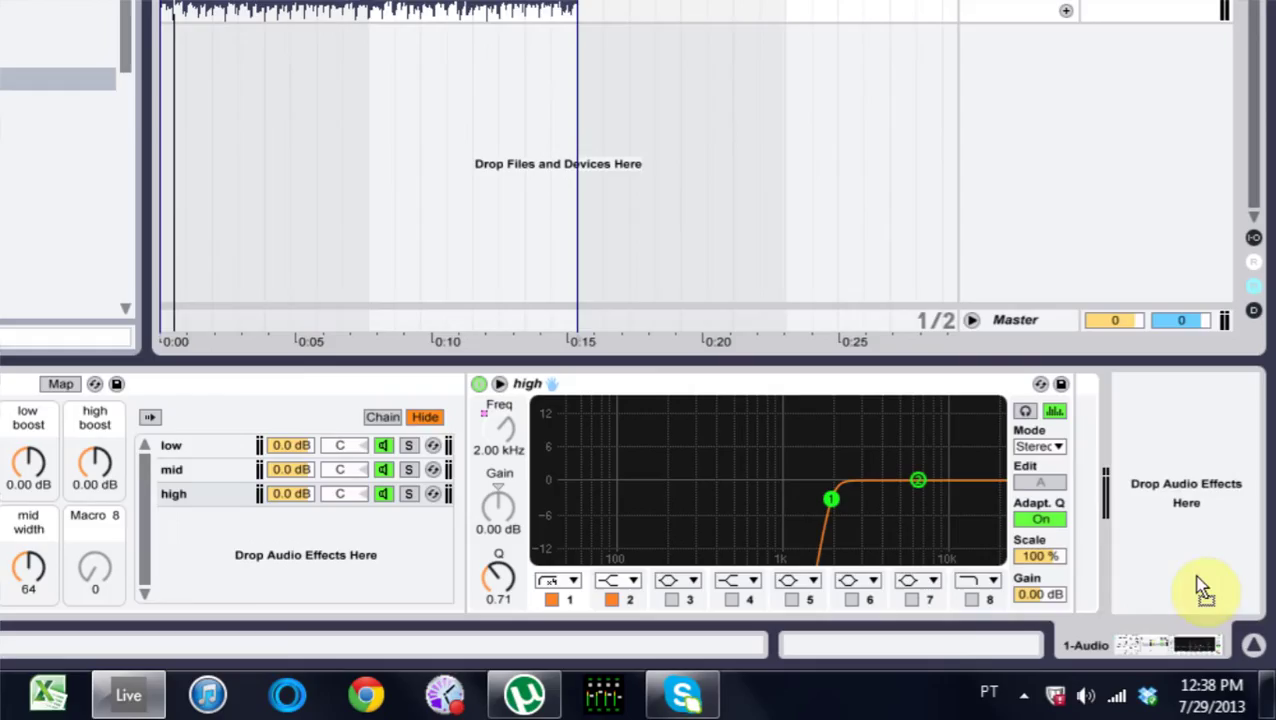
# - Drop Flux STTool after the high EQ and map its Stereo Width to macro 8
pyautogui.moveTo(1072, 481); pyautogui.dragTo(1075, 482)
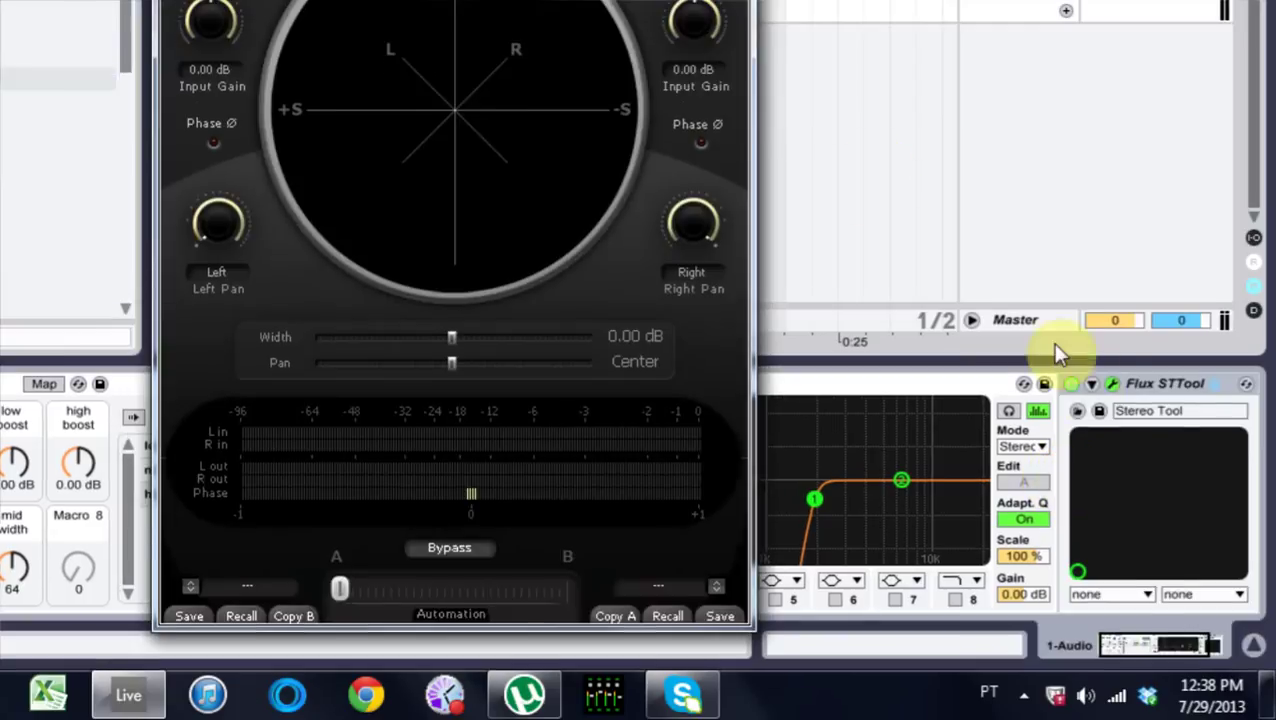
pyautogui.click(735, 112)
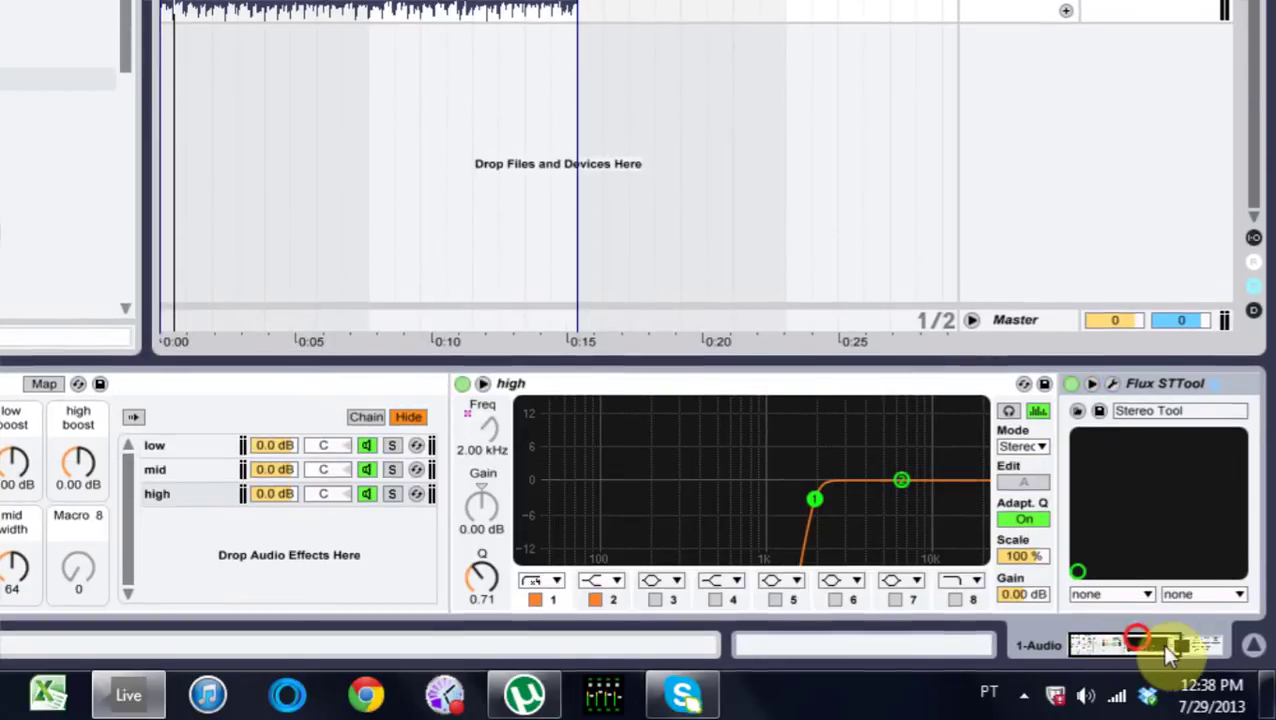
pyautogui.click(1168, 645)
pyautogui.rightClick(1040, 440)
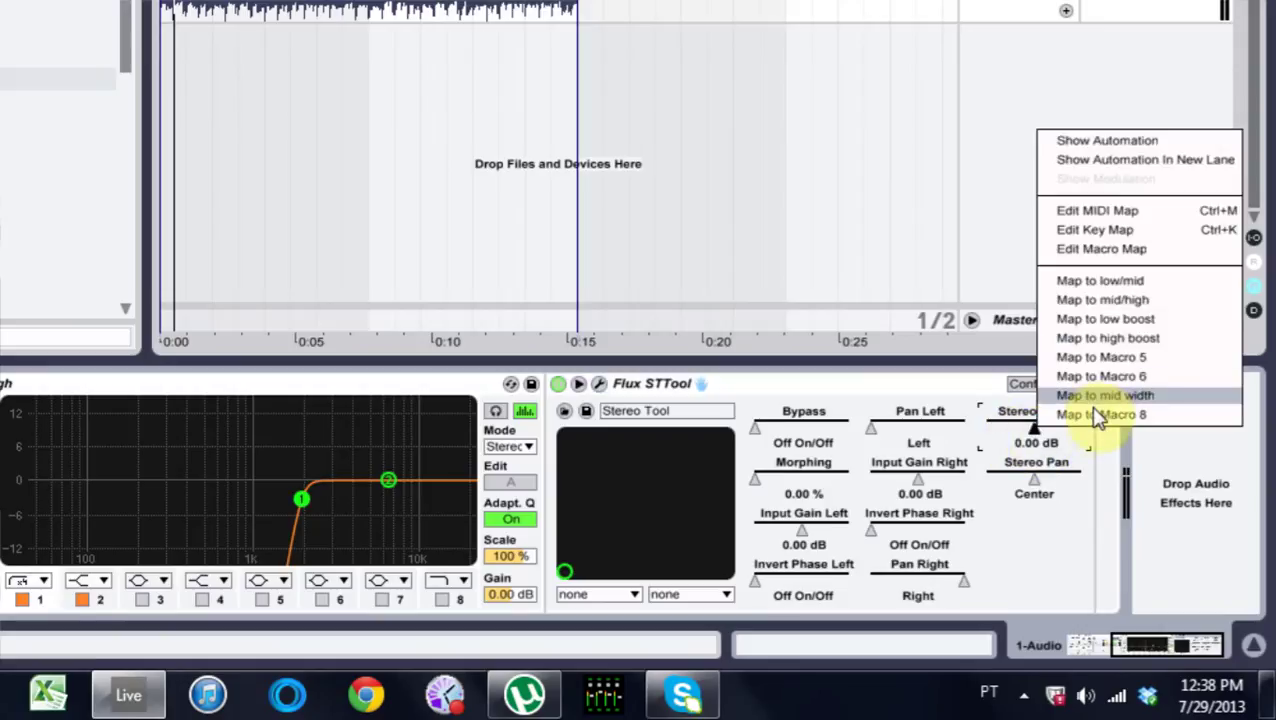
pyautogui.click(1068, 394)
pyautogui.moveTo(1130, 648); pyautogui.dragTo(1045, 640)
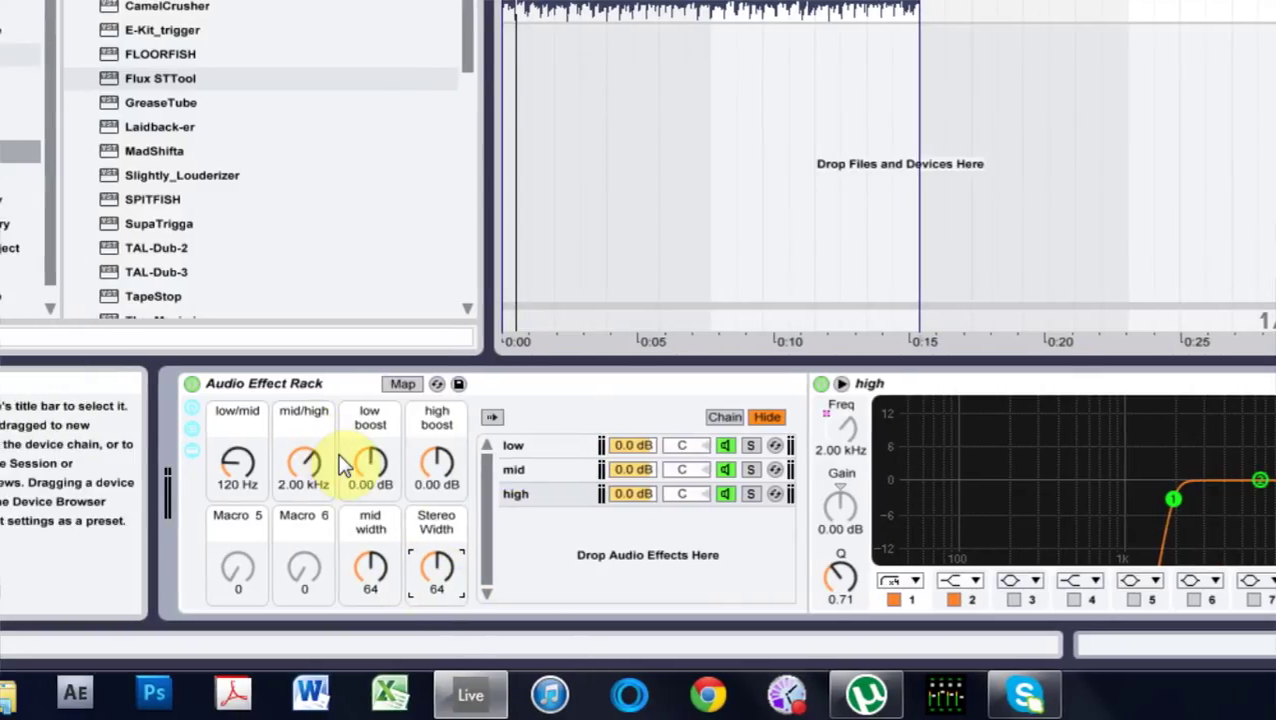
# - Play and solo the high chain, setting its width to 91 and boosting the high band
pyautogui.press('space')
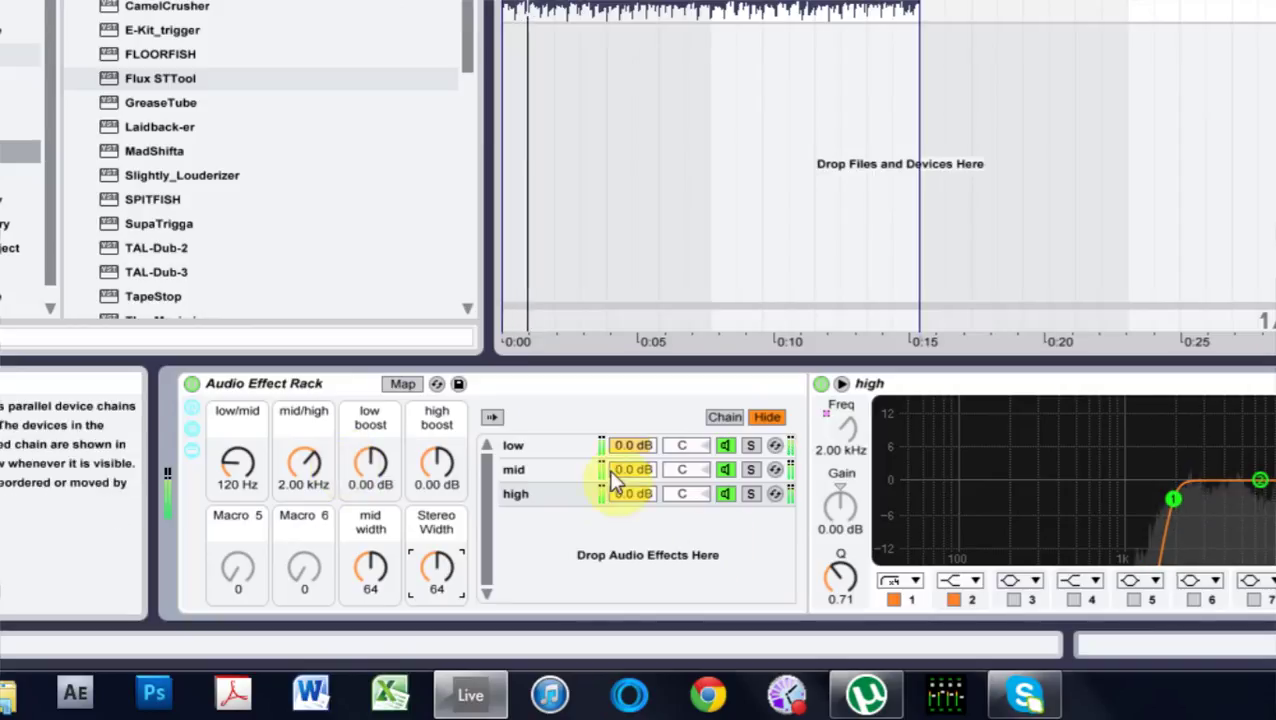
pyautogui.click(750, 493)
pyautogui.moveTo(436, 568); pyautogui.dragTo(436, 528)
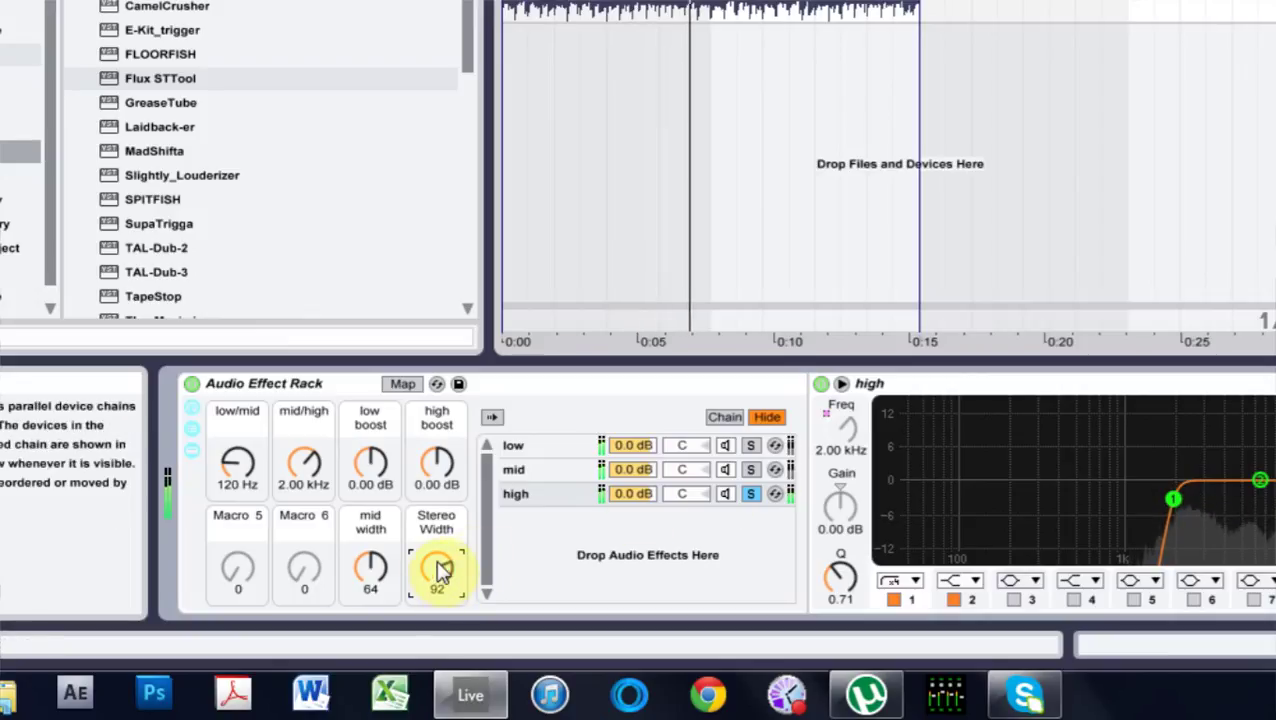
pyautogui.moveTo(437, 568); pyautogui.dragTo(437, 578)
pyautogui.moveTo(436, 463)
pyautogui.mouseDown()
pyautogui.moveTo(436, 440)
pyautogui.moveTo(446, 465)
pyautogui.mouseUp()
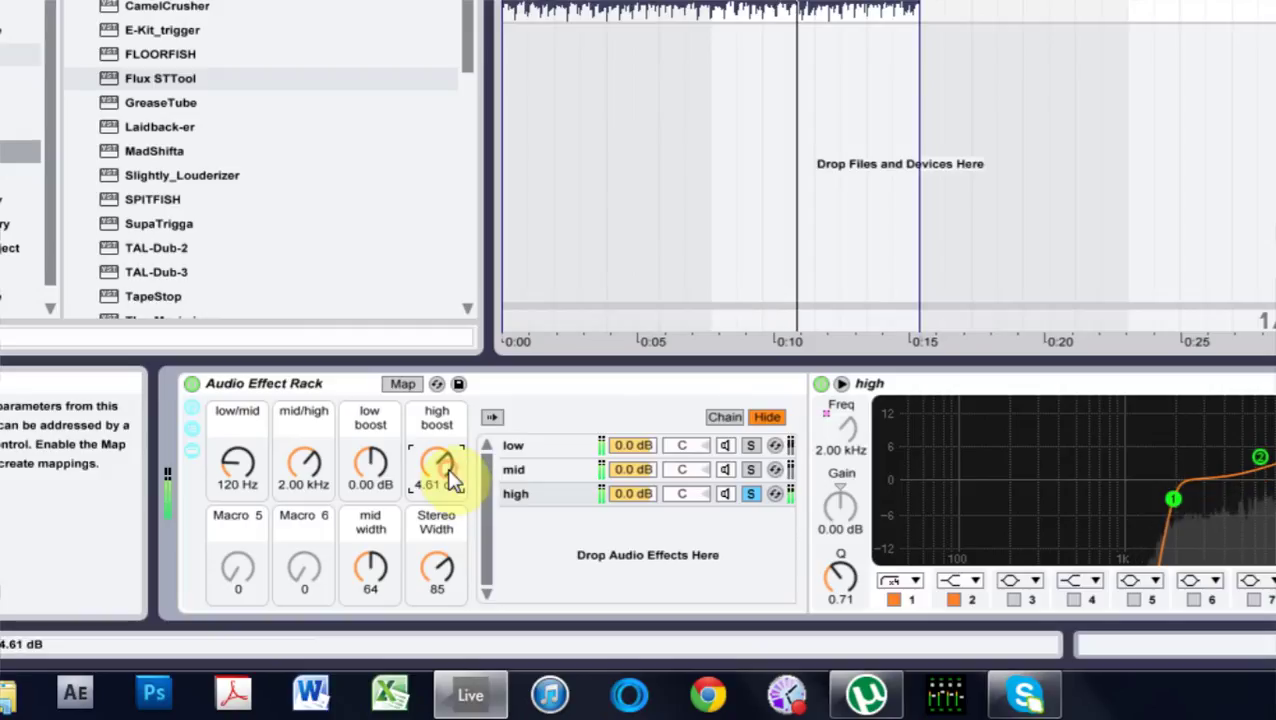
pyautogui.moveTo(437, 568); pyautogui.dragTo(437, 560)
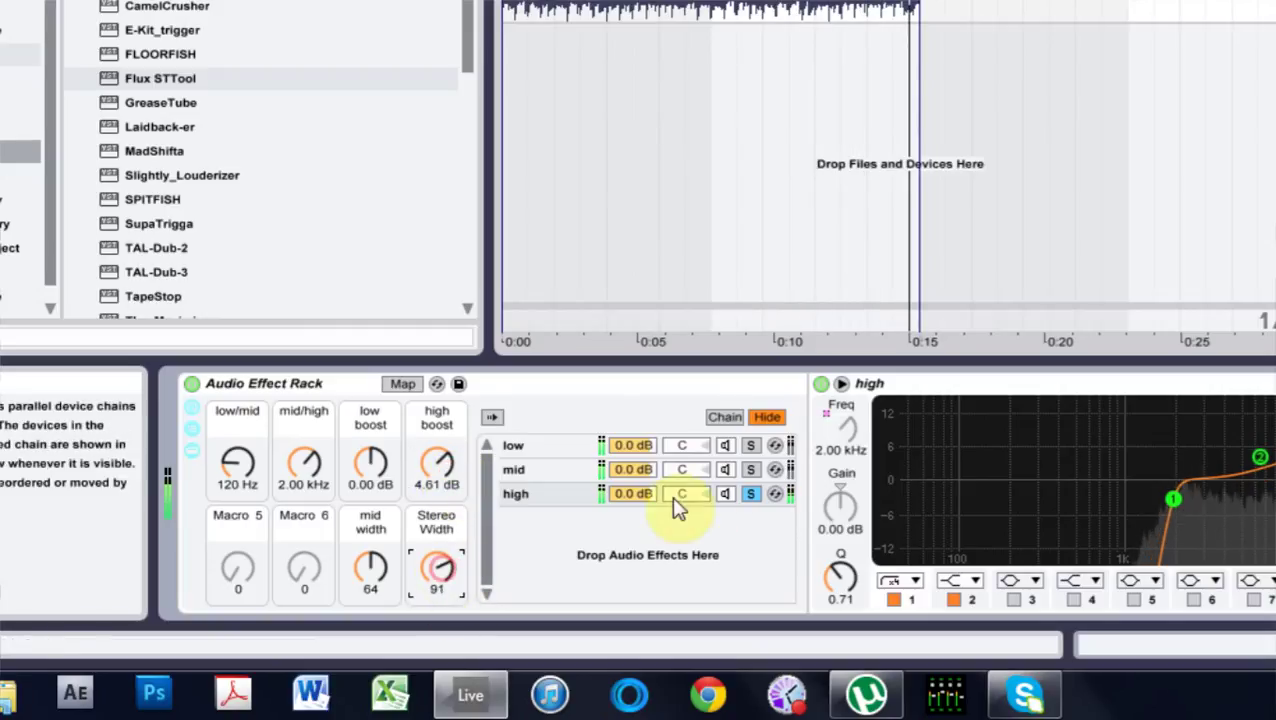
# - Set mid width to 82, low boost 2.72 dB, low/mid 195 Hz, and high boost 5.55 dB
pyautogui.click(750, 469)
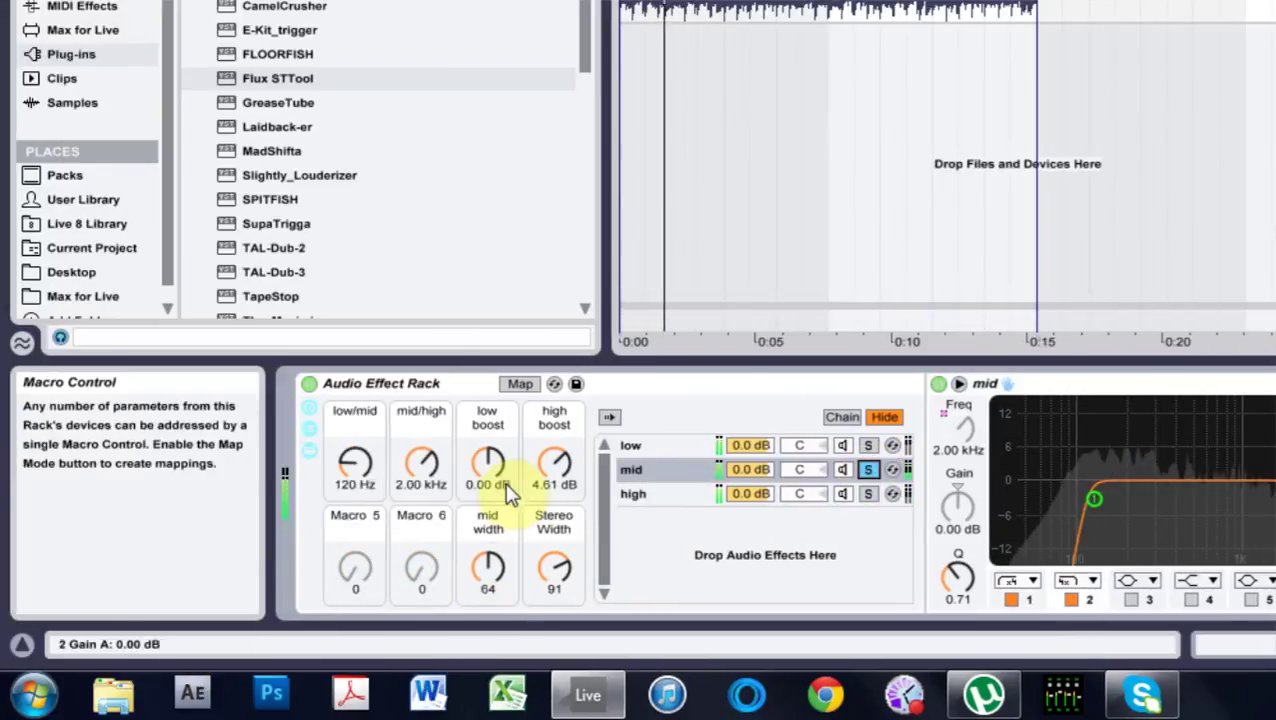
pyautogui.moveTo(488, 568)
pyautogui.mouseDown()
pyautogui.moveTo(488, 553)
pyautogui.moveTo(488, 565)
pyautogui.mouseUp()
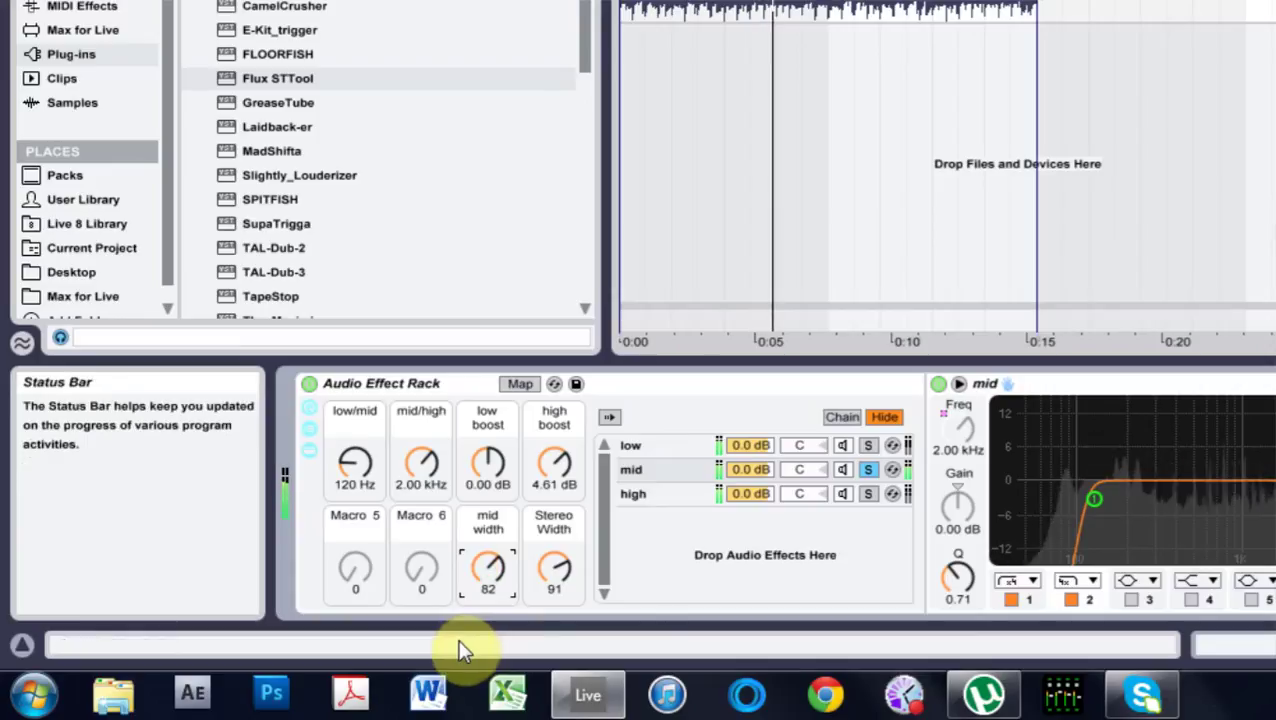
pyautogui.click(868, 445)
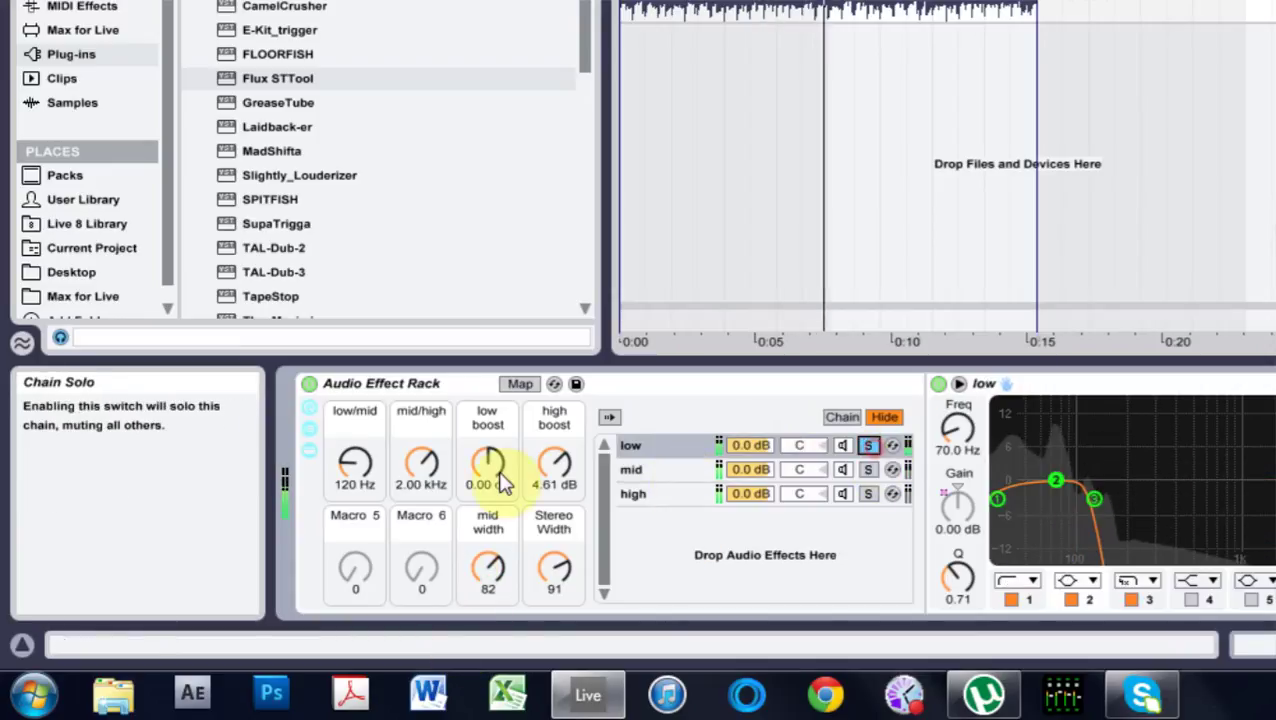
pyautogui.moveTo(498, 468); pyautogui.dragTo(503, 464)
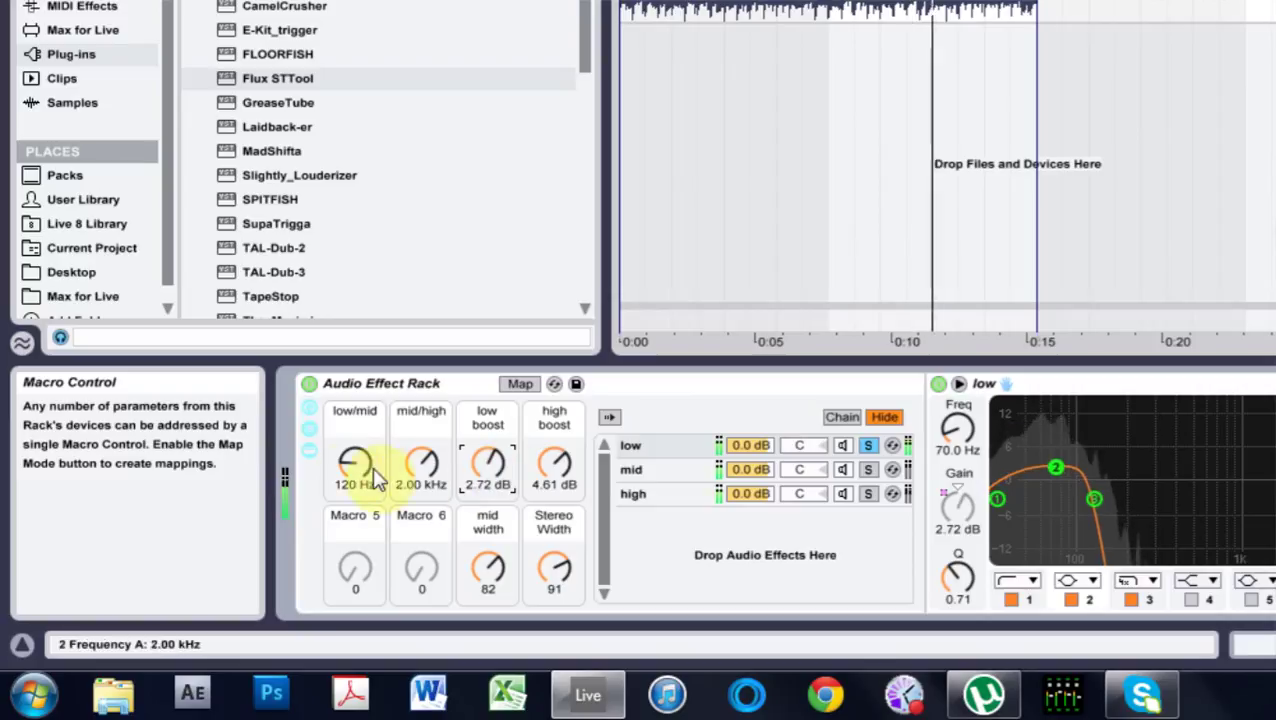
pyautogui.moveTo(355, 462); pyautogui.dragTo(355, 440)
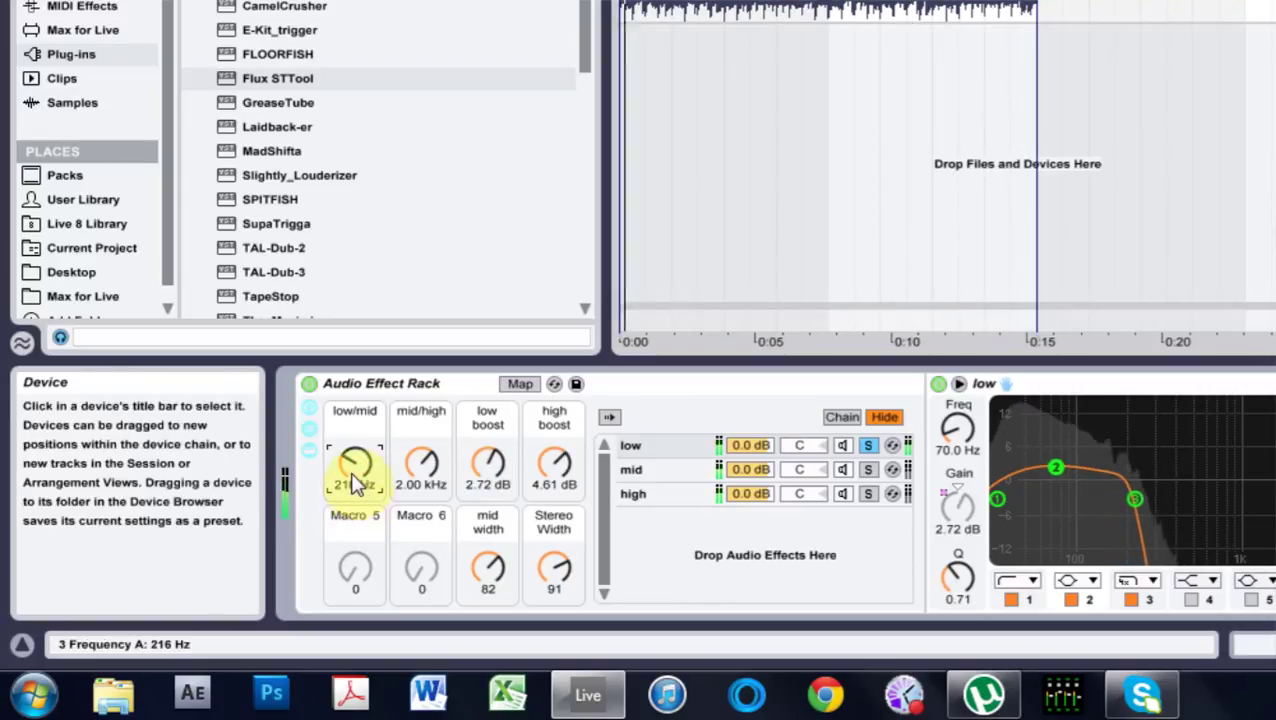
pyautogui.moveTo(355, 462); pyautogui.dragTo(355, 470)
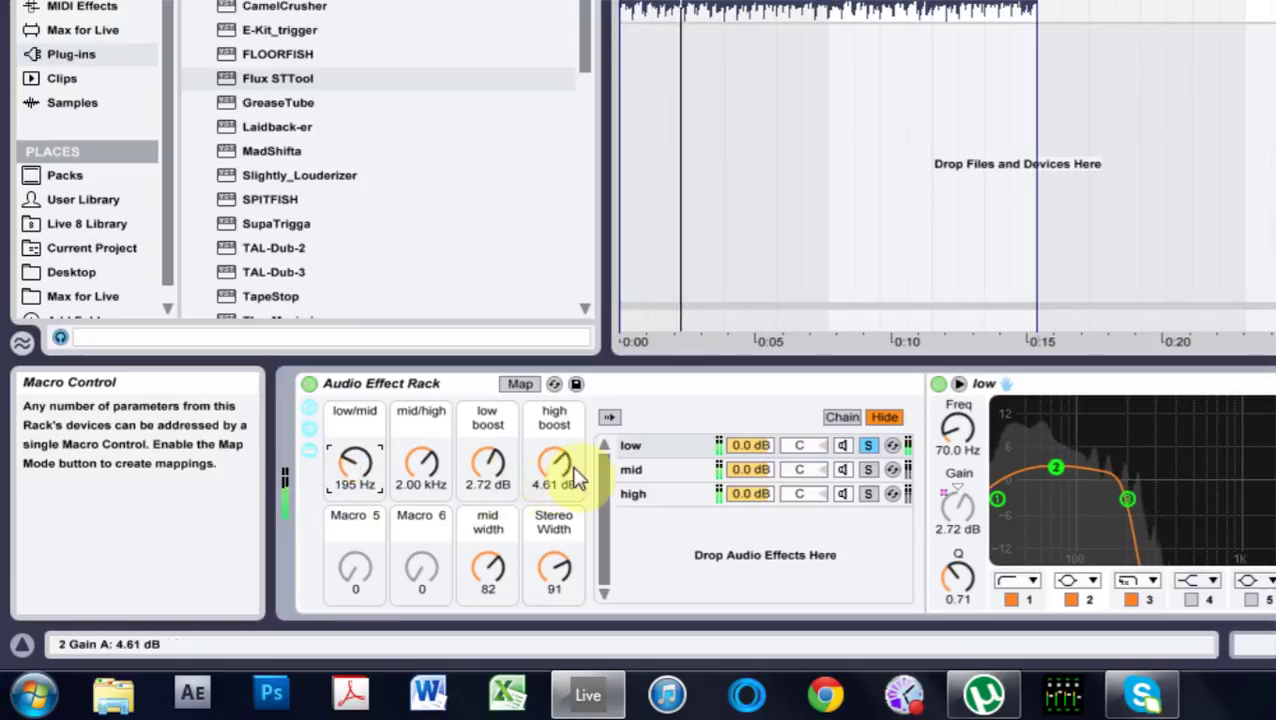
pyautogui.moveTo(545, 465); pyautogui.dragTo(548, 455)
# - Unsolo the low chain, compare the rack bypassed and on, then hide the chain list
pyautogui.click(867, 445)
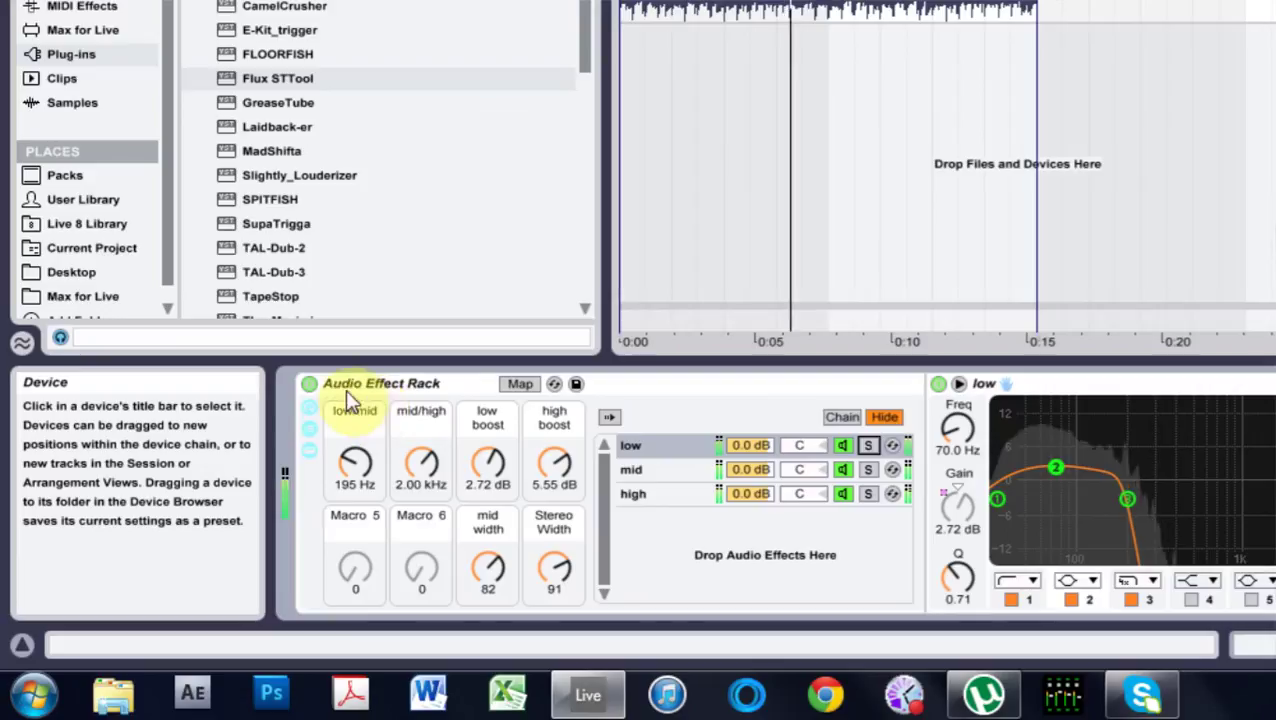
pyautogui.click(309, 384)
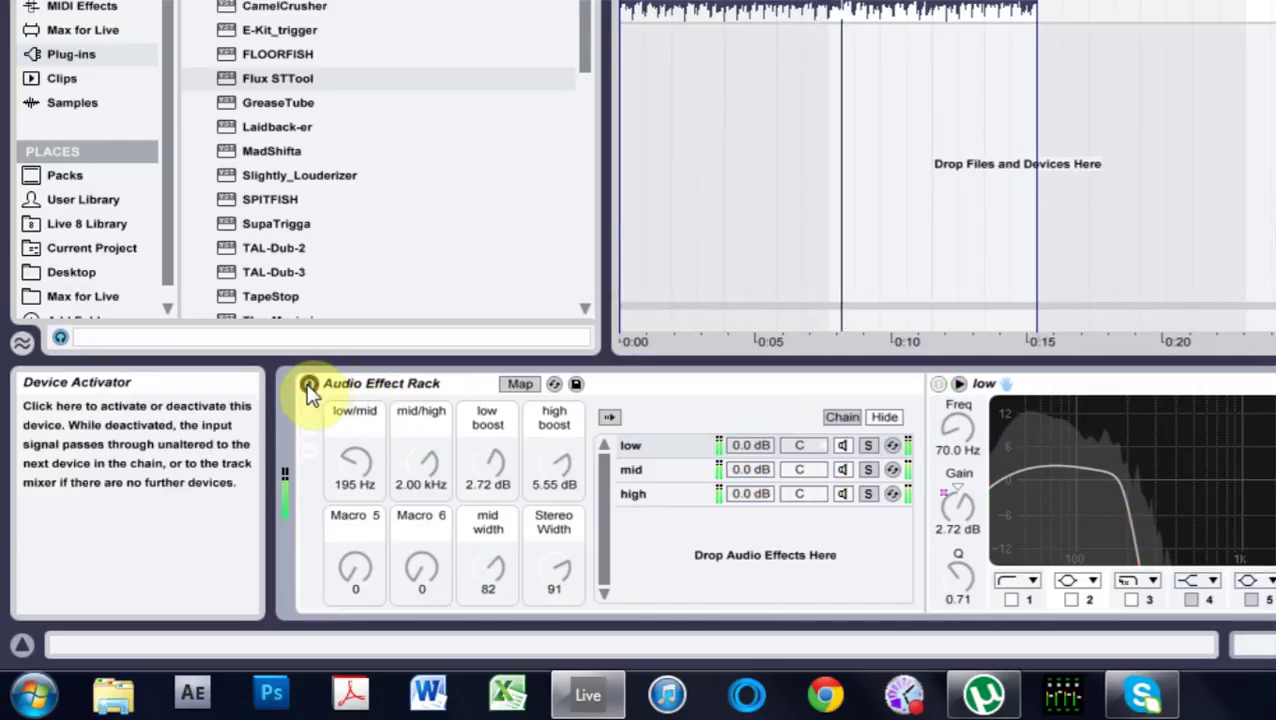
pyautogui.click(309, 384)
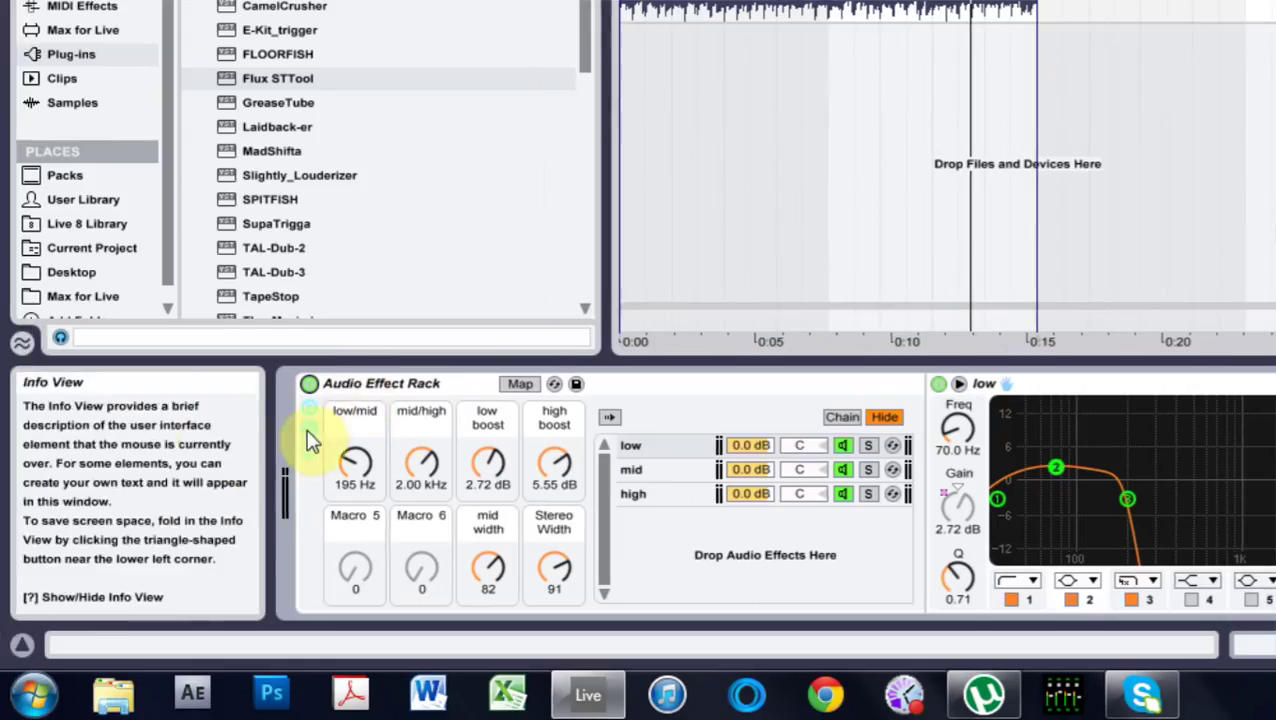
pyautogui.click(309, 430)
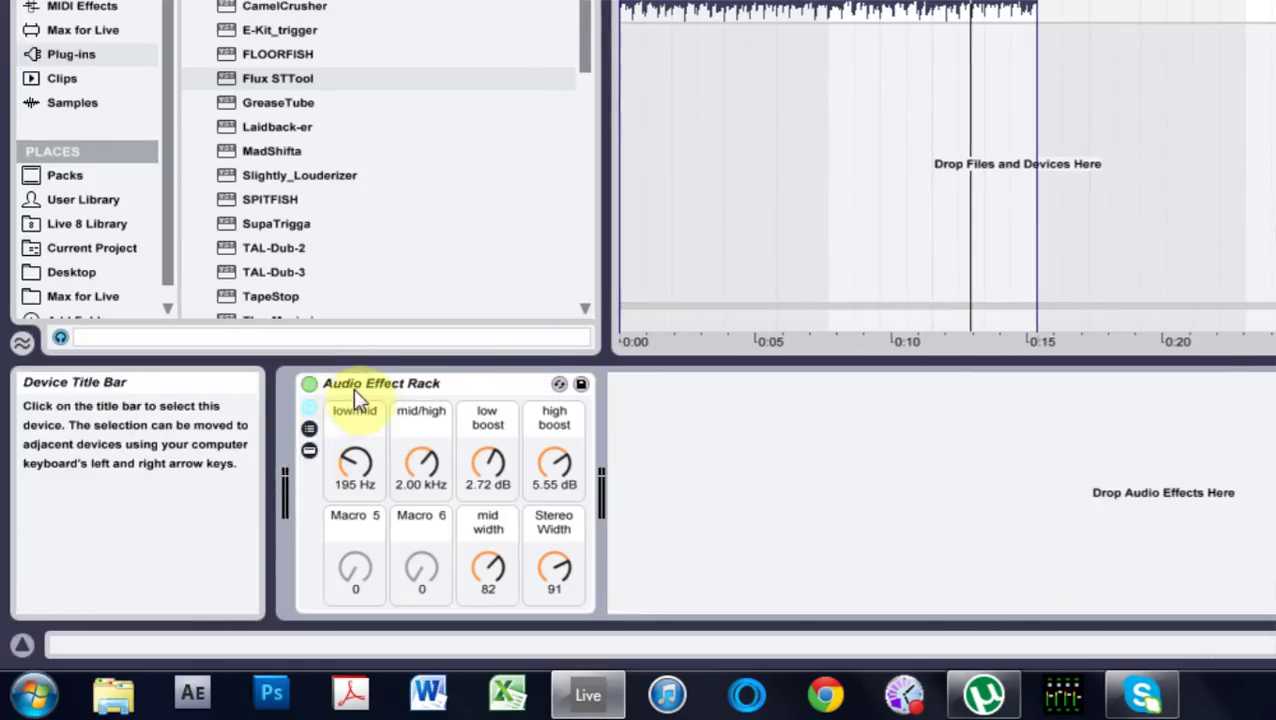